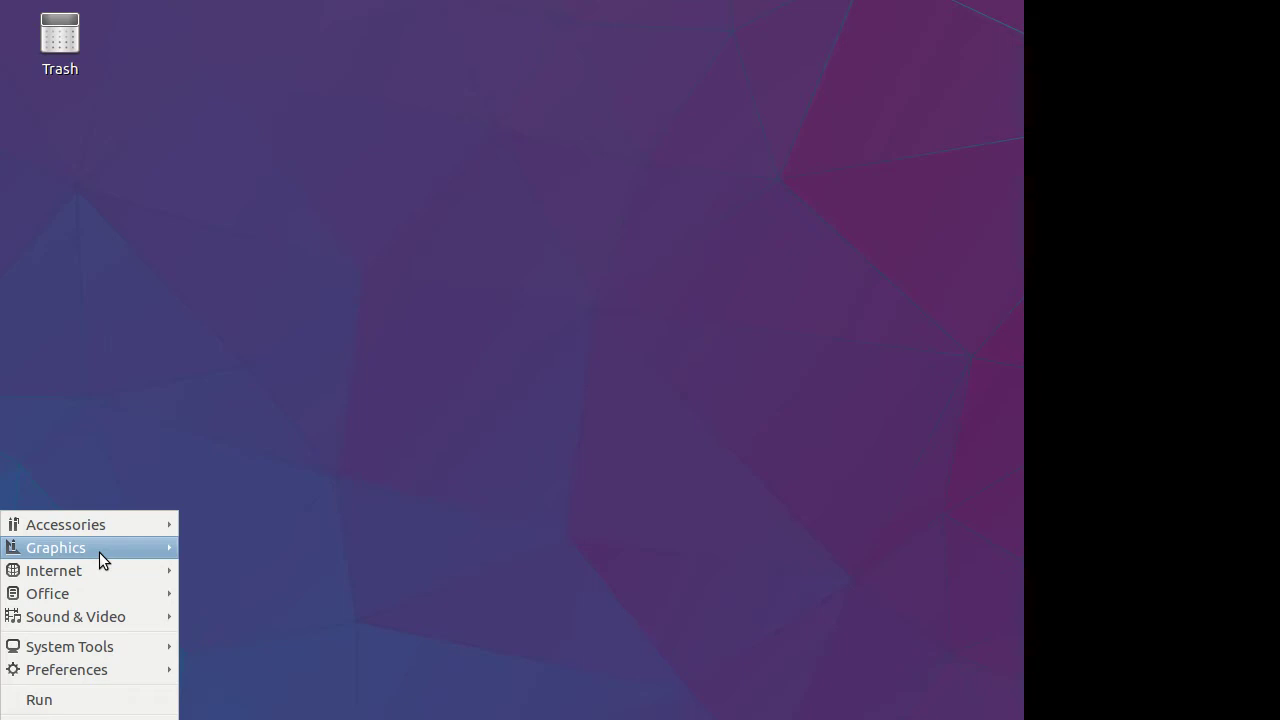
pyautogui.moveTo(99, 524)
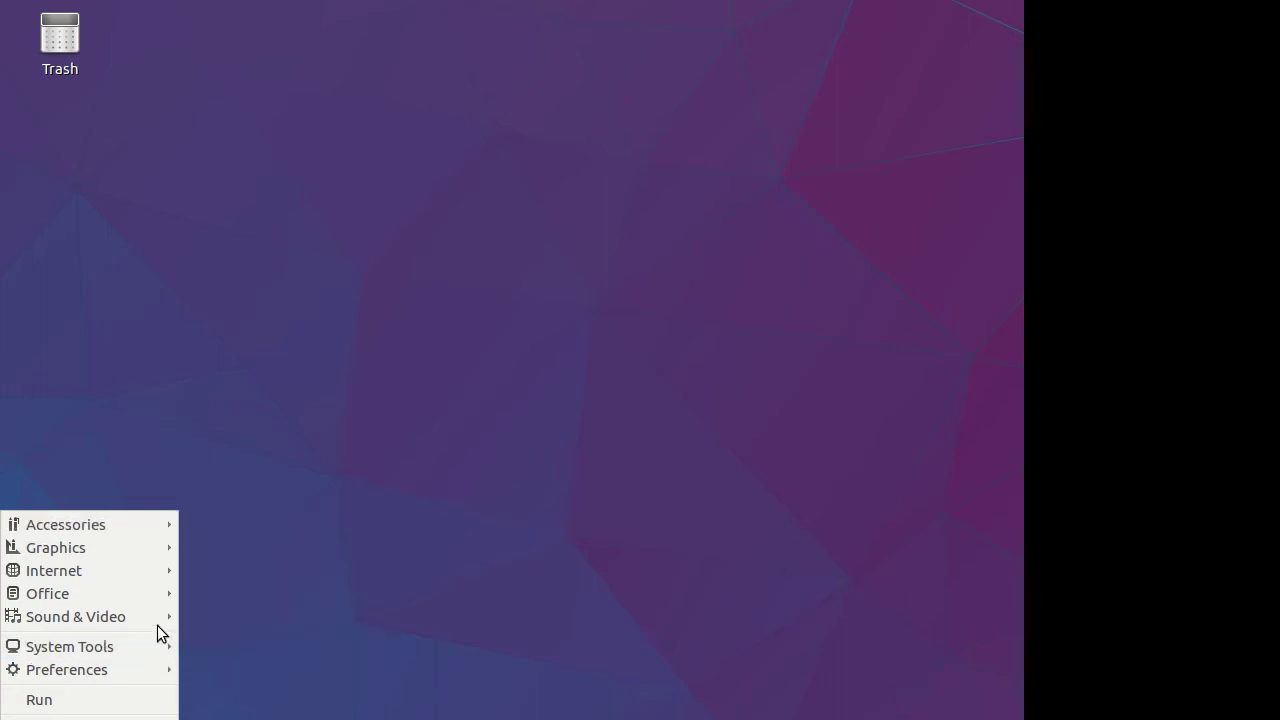
pyautogui.moveTo(123, 548)
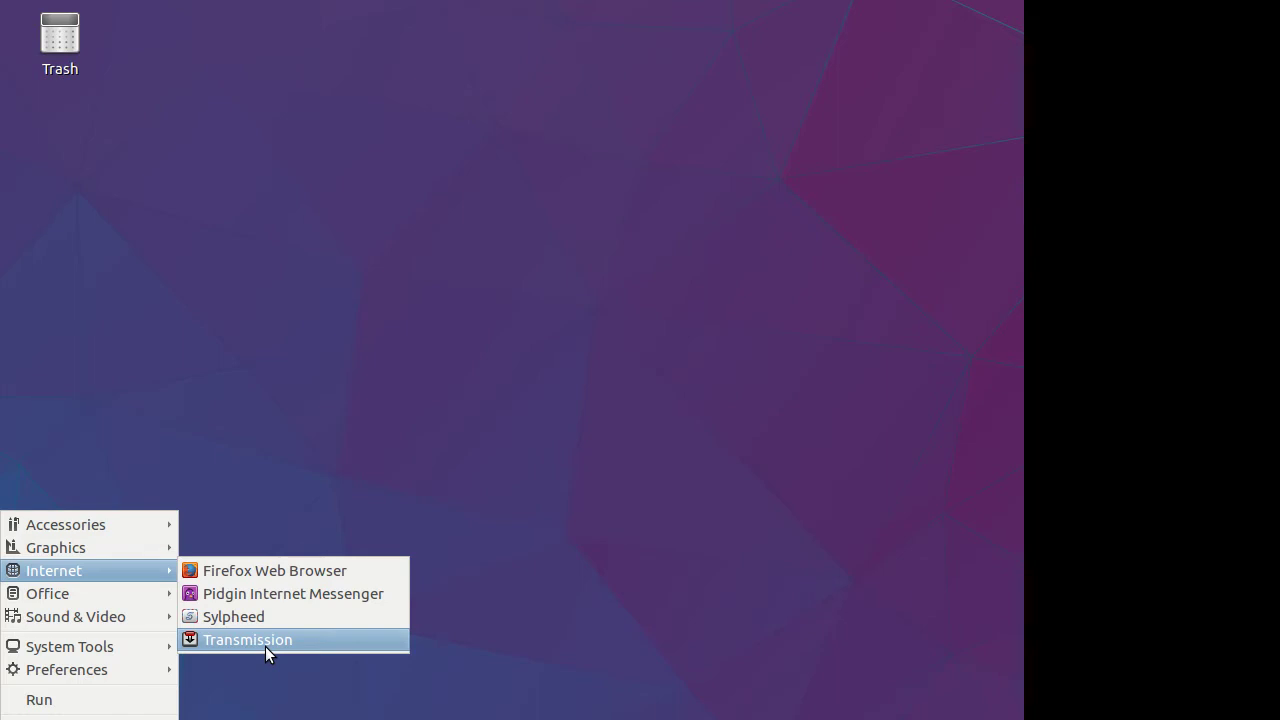
pyautogui.moveTo(90, 593)
pyautogui.moveTo(154, 616)
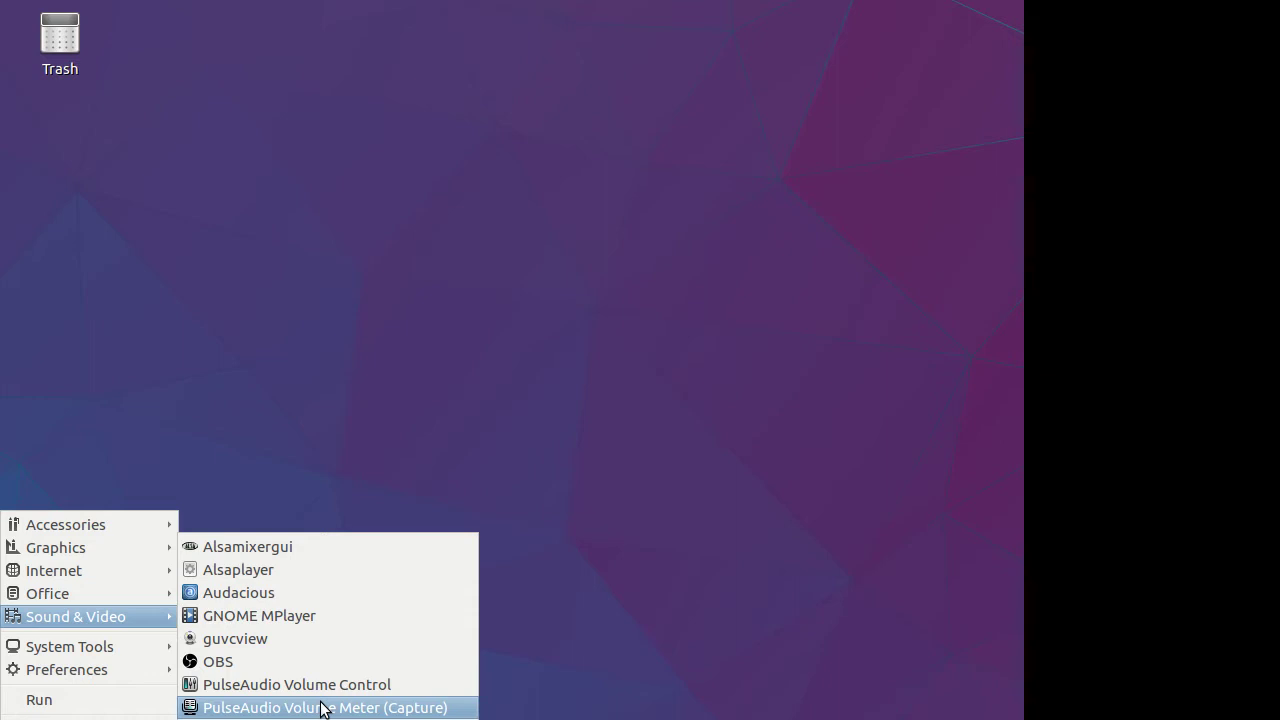
pyautogui.moveTo(139, 652)
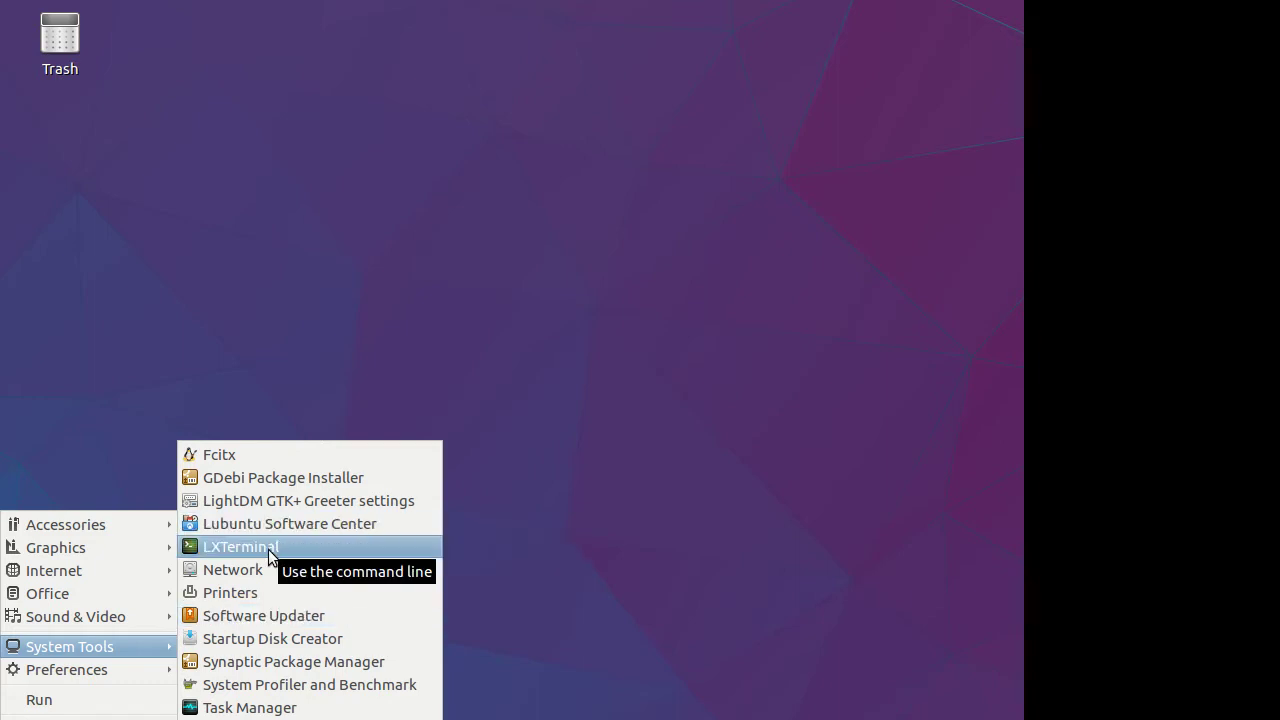
pyautogui.click(349, 665)
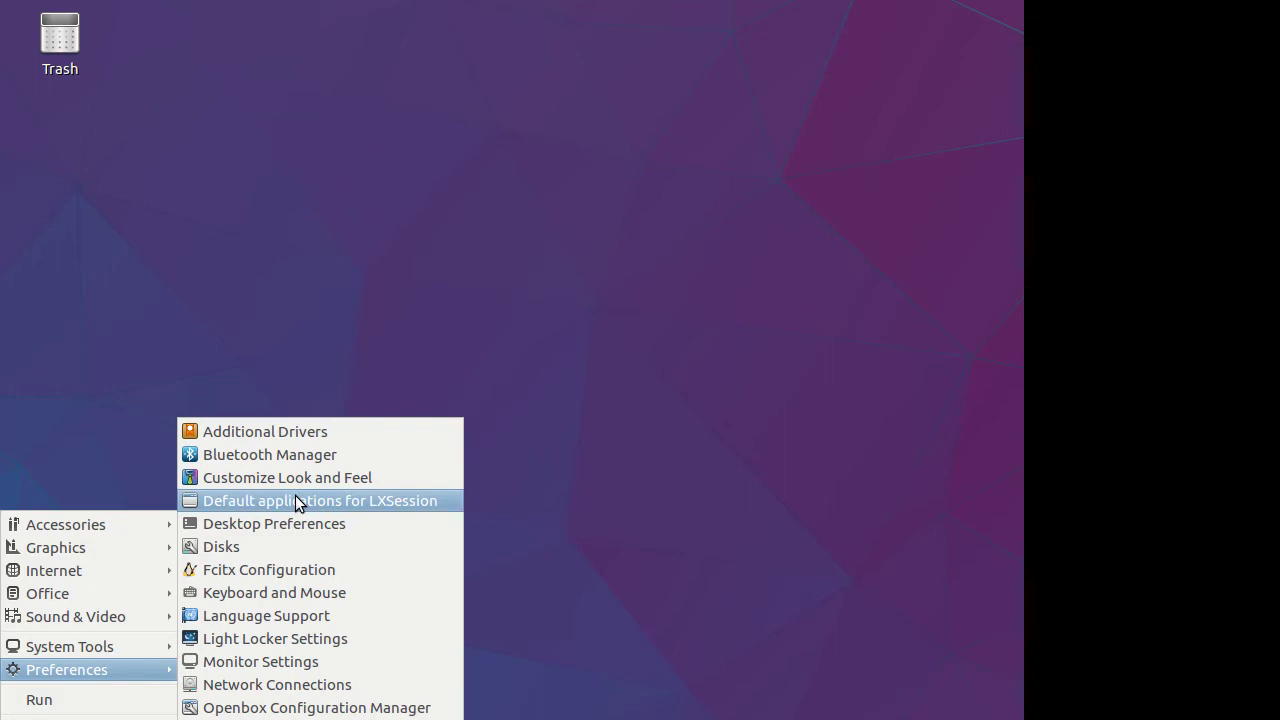
pyautogui.click(248, 569)
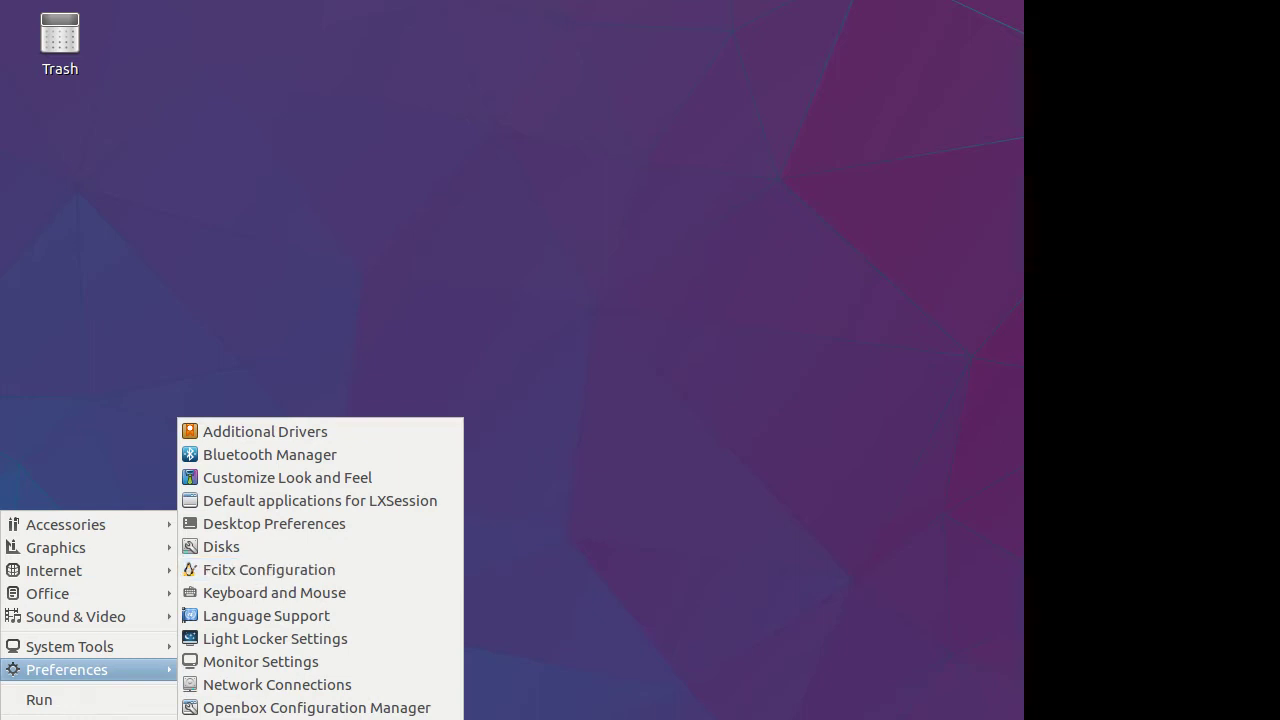
# Launch Software Updater to check for updates and move its window closer to the middle of the desktop.
pyautogui.click(329, 612)
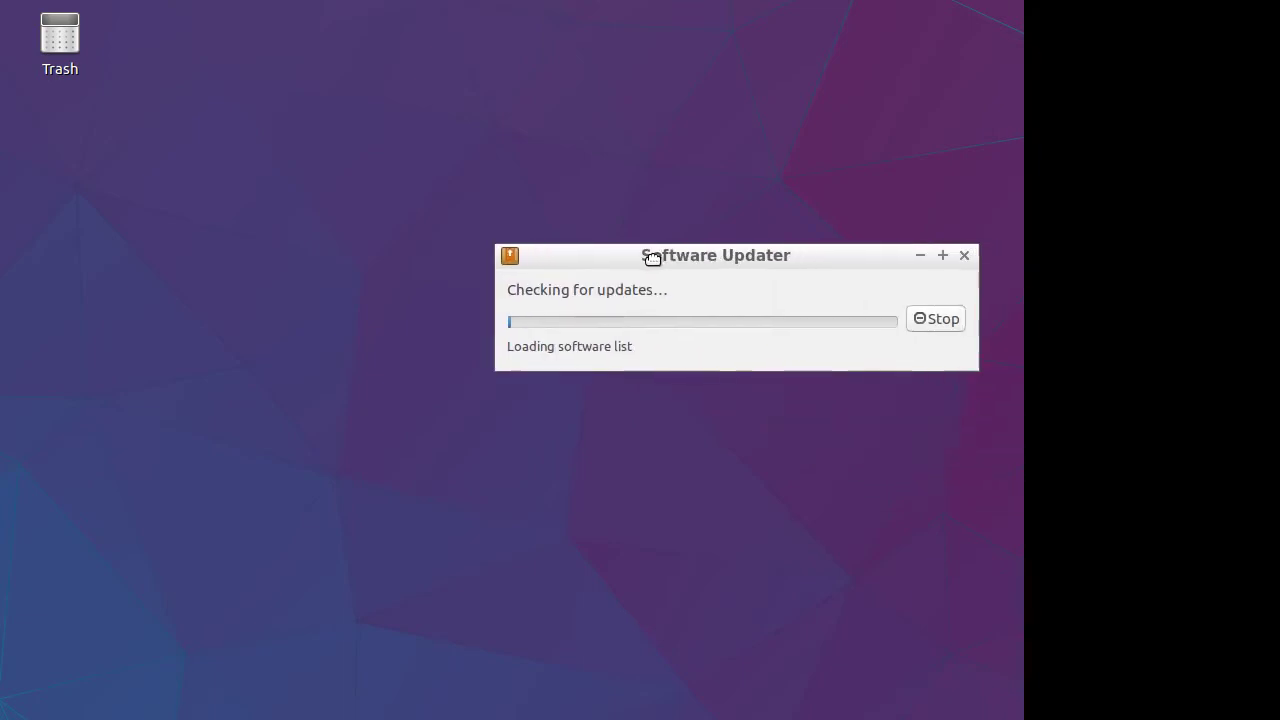
pyautogui.moveTo(651, 254); pyautogui.dragTo(265, 388)
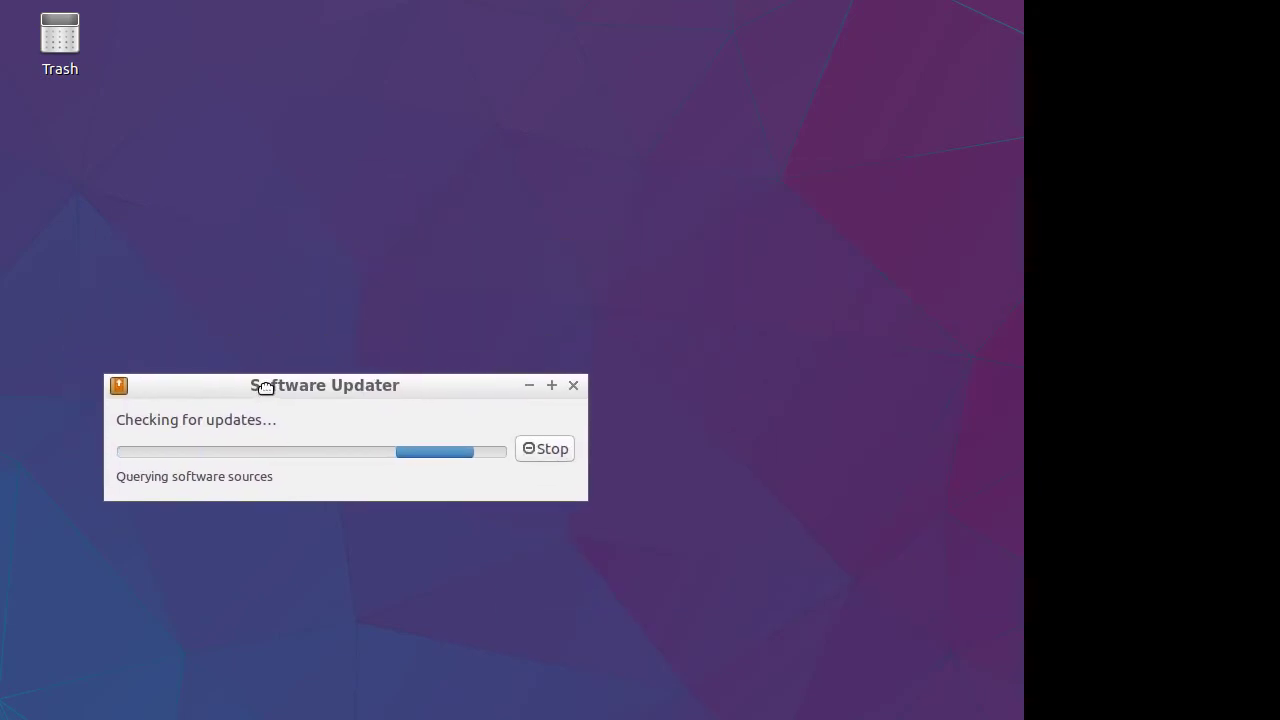
pyautogui.moveTo(265, 388); pyautogui.dragTo(393, 279)
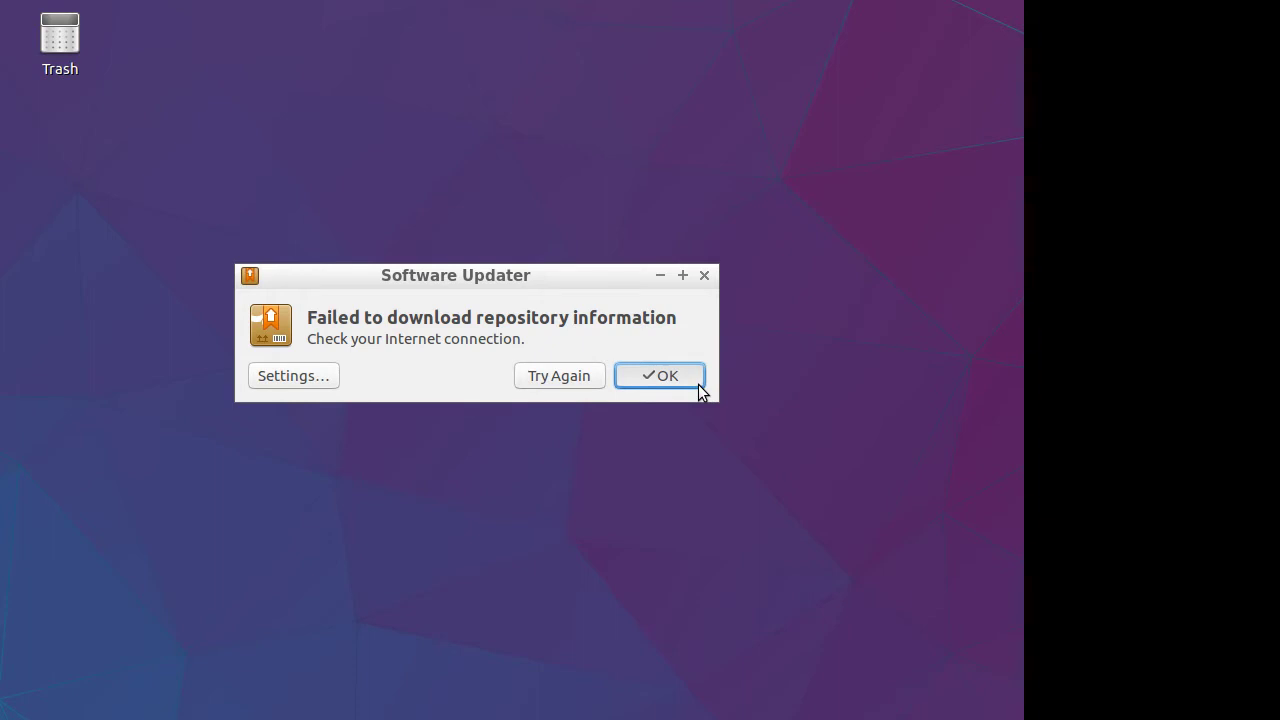
# Review the updater's settings for other software, updates, authentication, additional drivers and developer options, then close them.
pyautogui.click(698, 384)
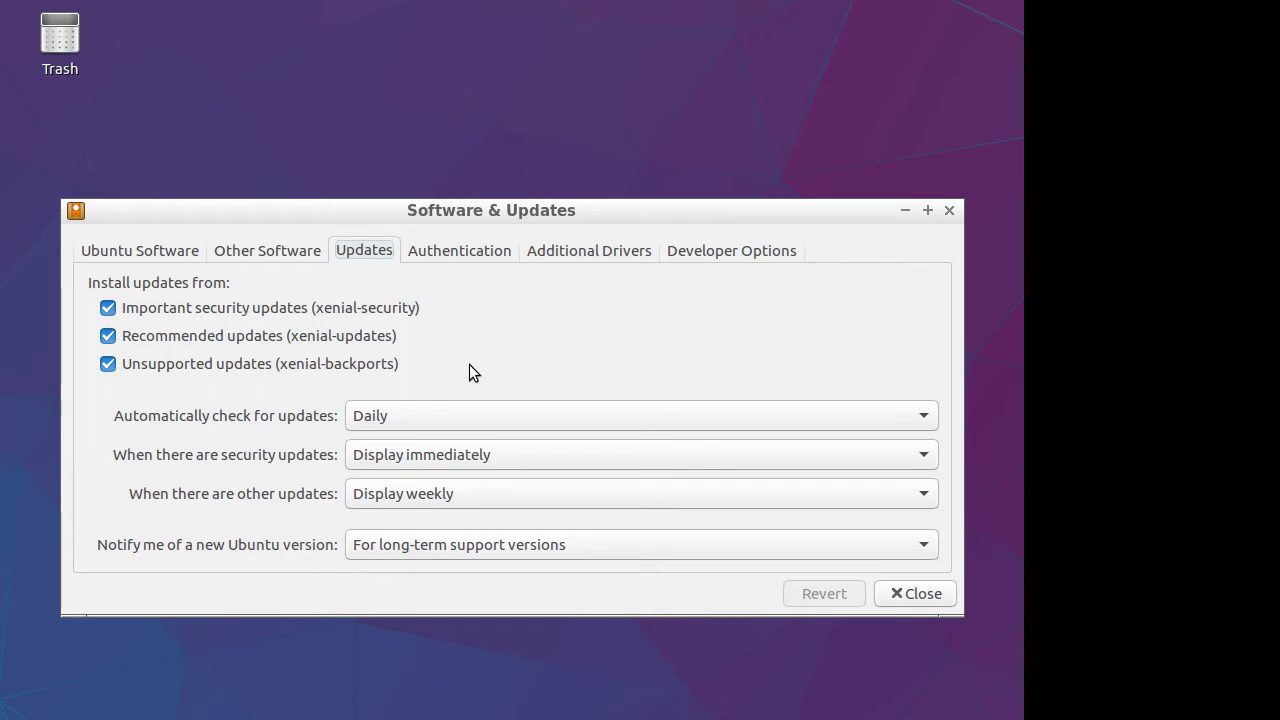
pyautogui.click(229, 256)
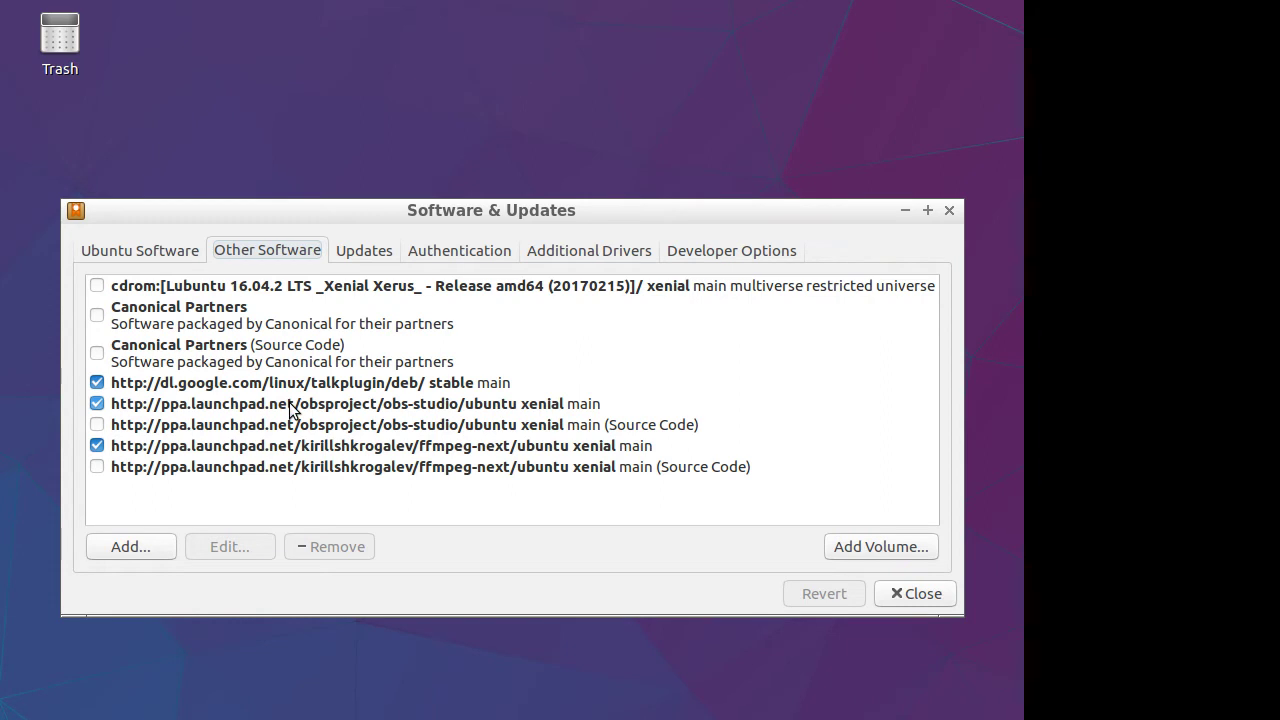
pyautogui.click(364, 251)
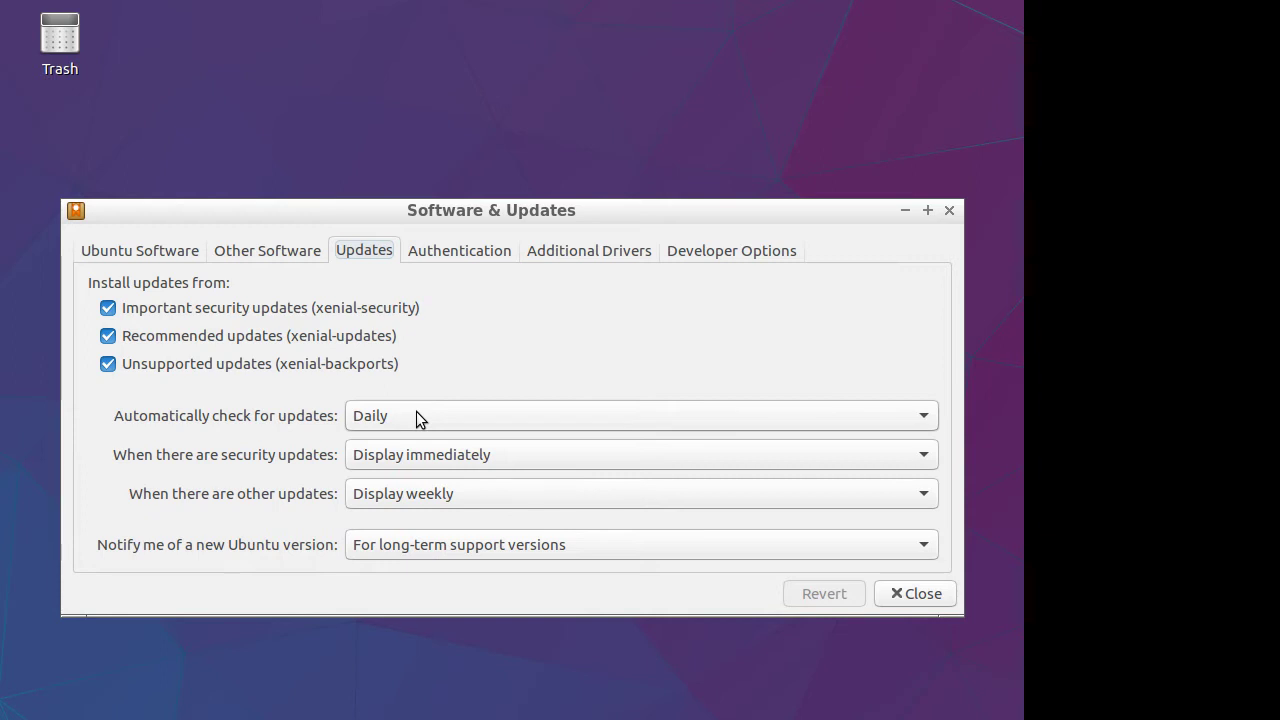
pyautogui.click(543, 553)
pyautogui.click(542, 554)
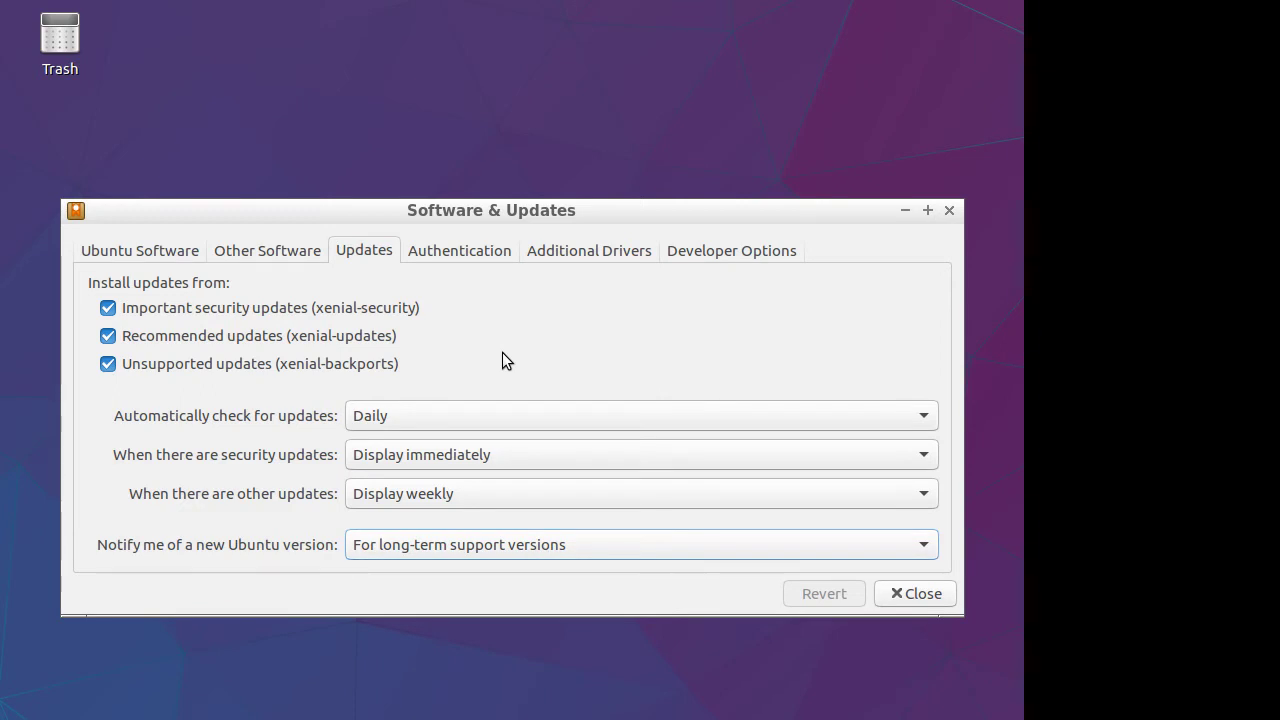
pyautogui.click(461, 252)
pyautogui.click(602, 254)
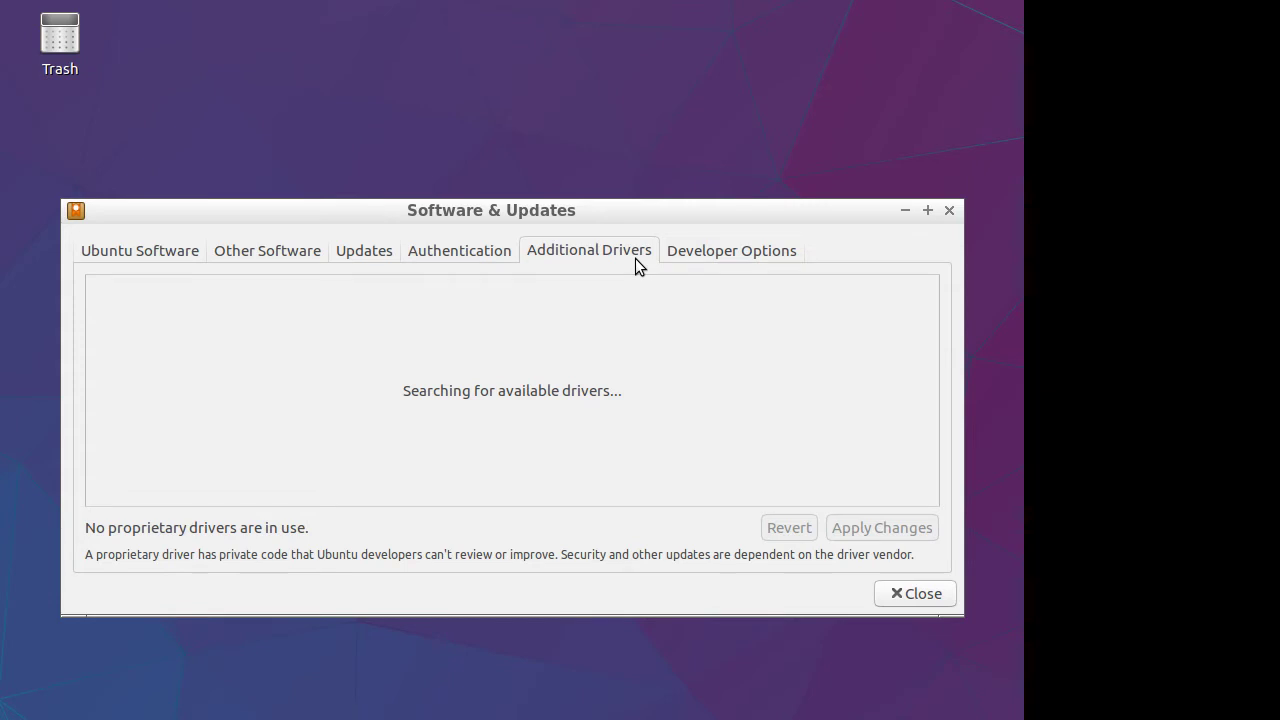
pyautogui.click(731, 250)
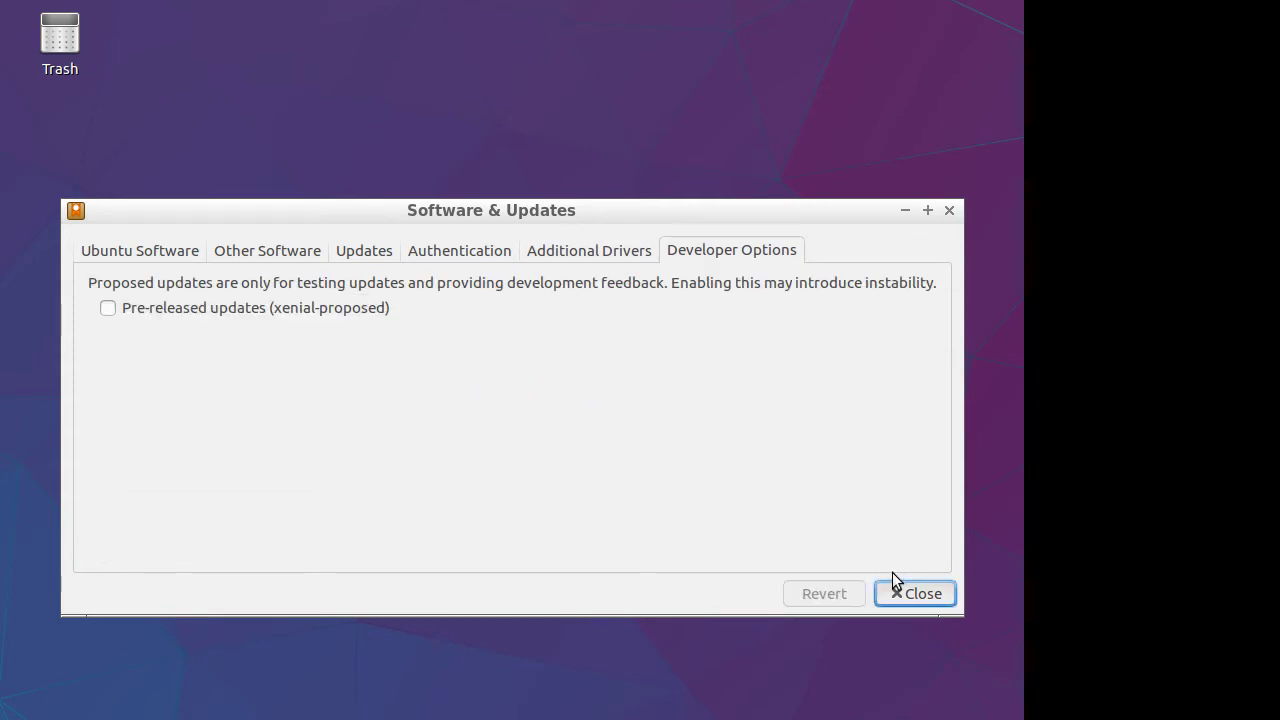
pyautogui.click(894, 588)
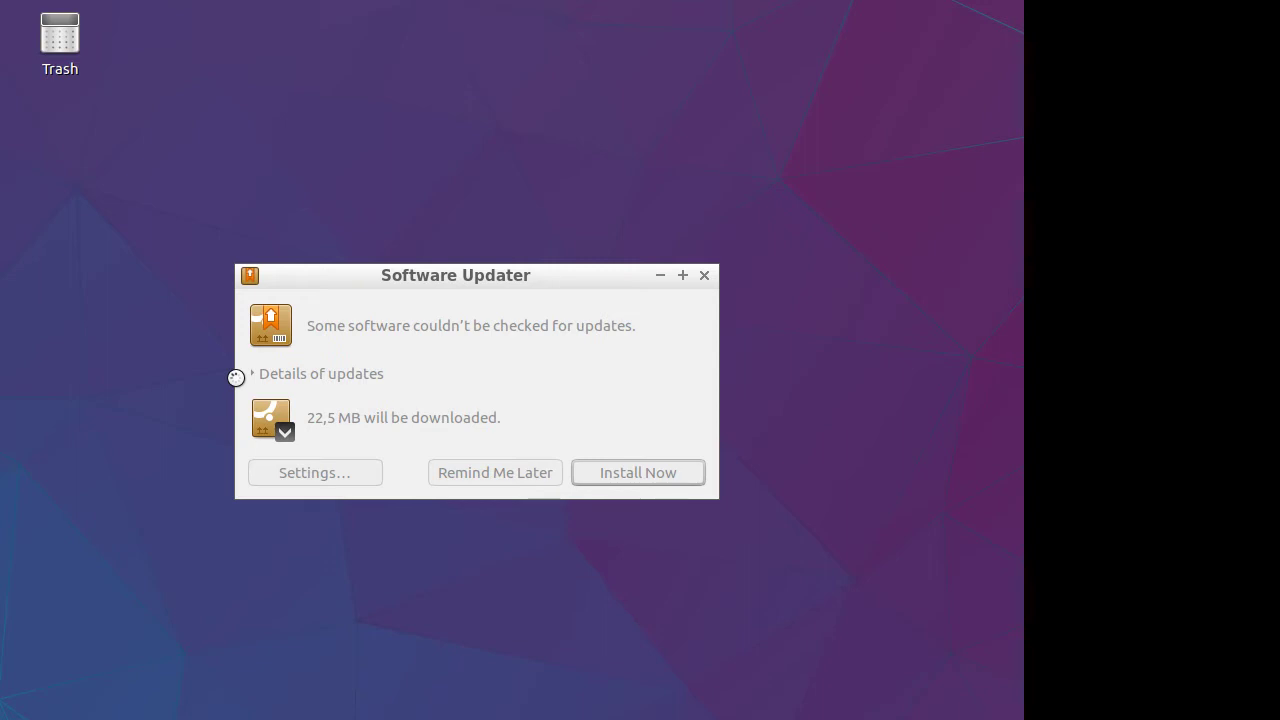
# Review the details of the available updates, install them all, and minimise the updater during the installation.
pyautogui.scroll(-1, 377, 484)
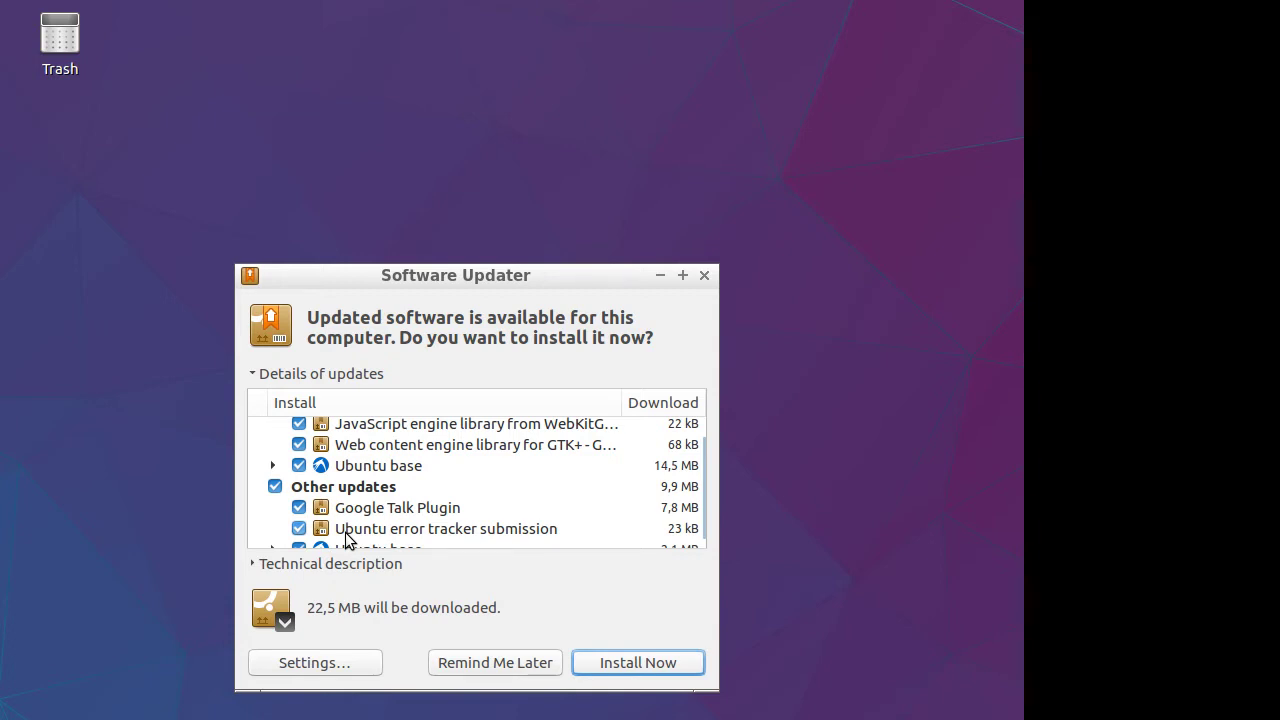
pyautogui.scroll(1, 345, 537)
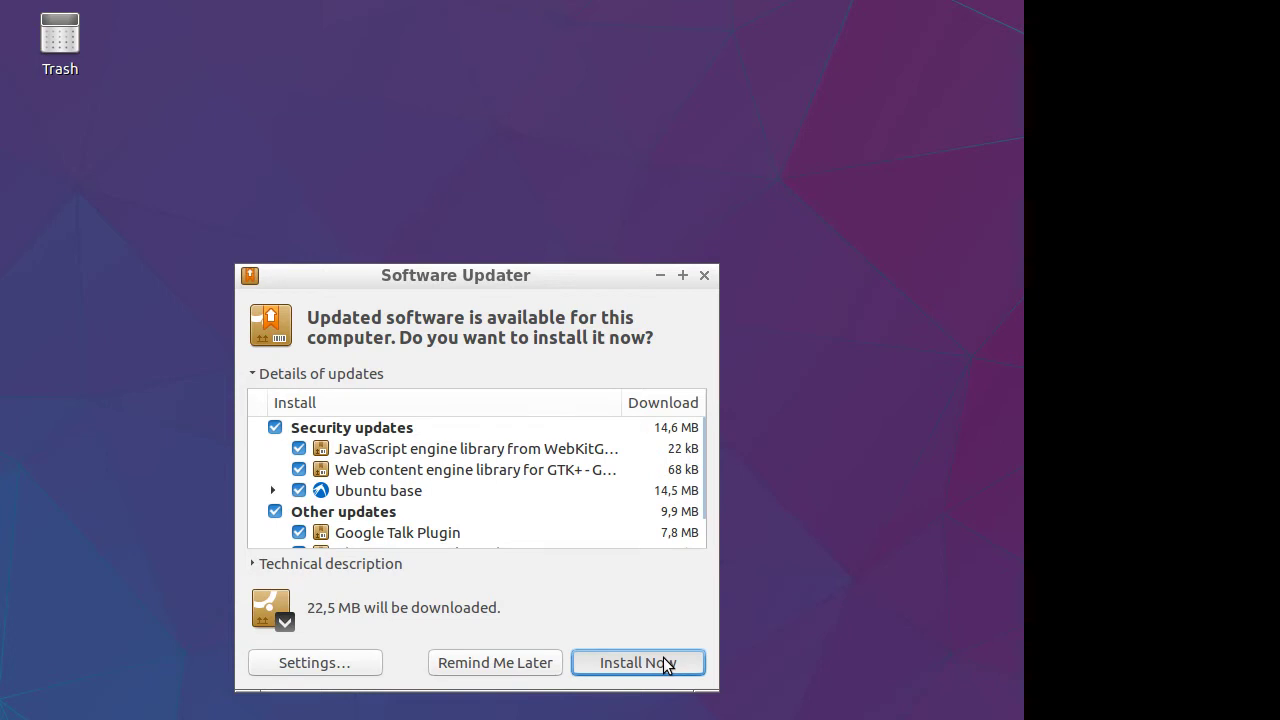
pyautogui.click(665, 664)
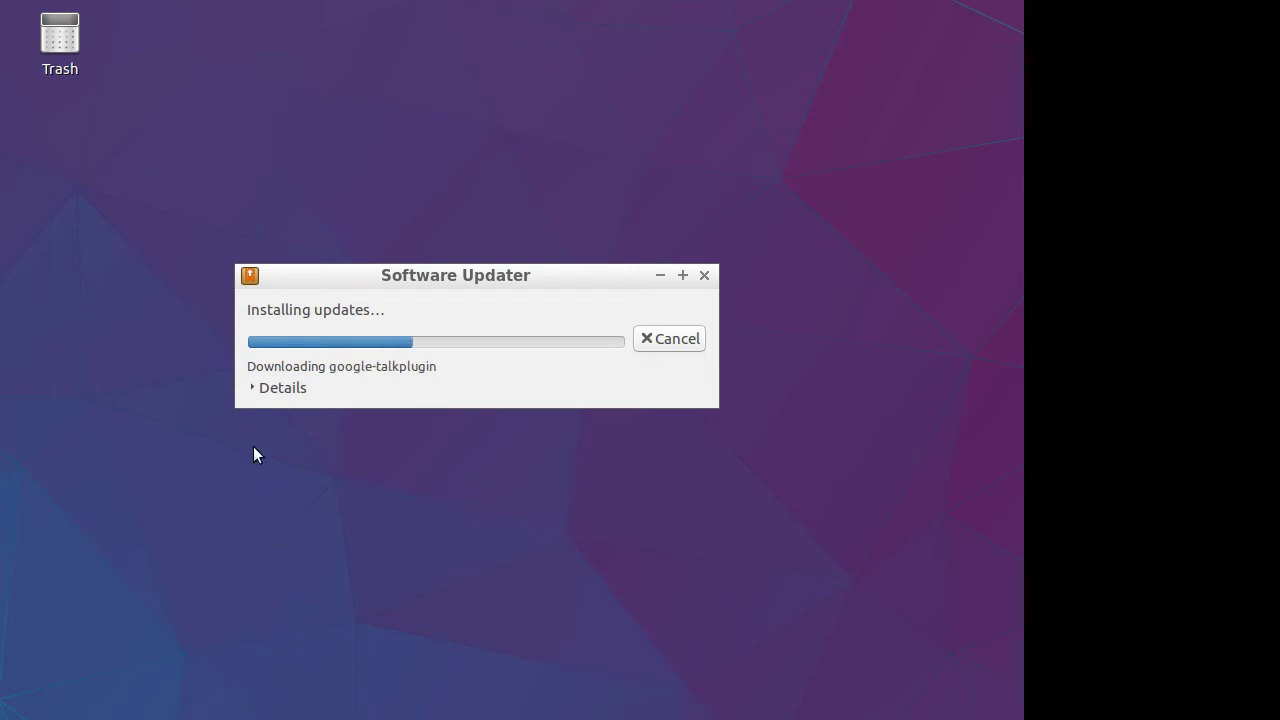
pyautogui.click(256, 390)
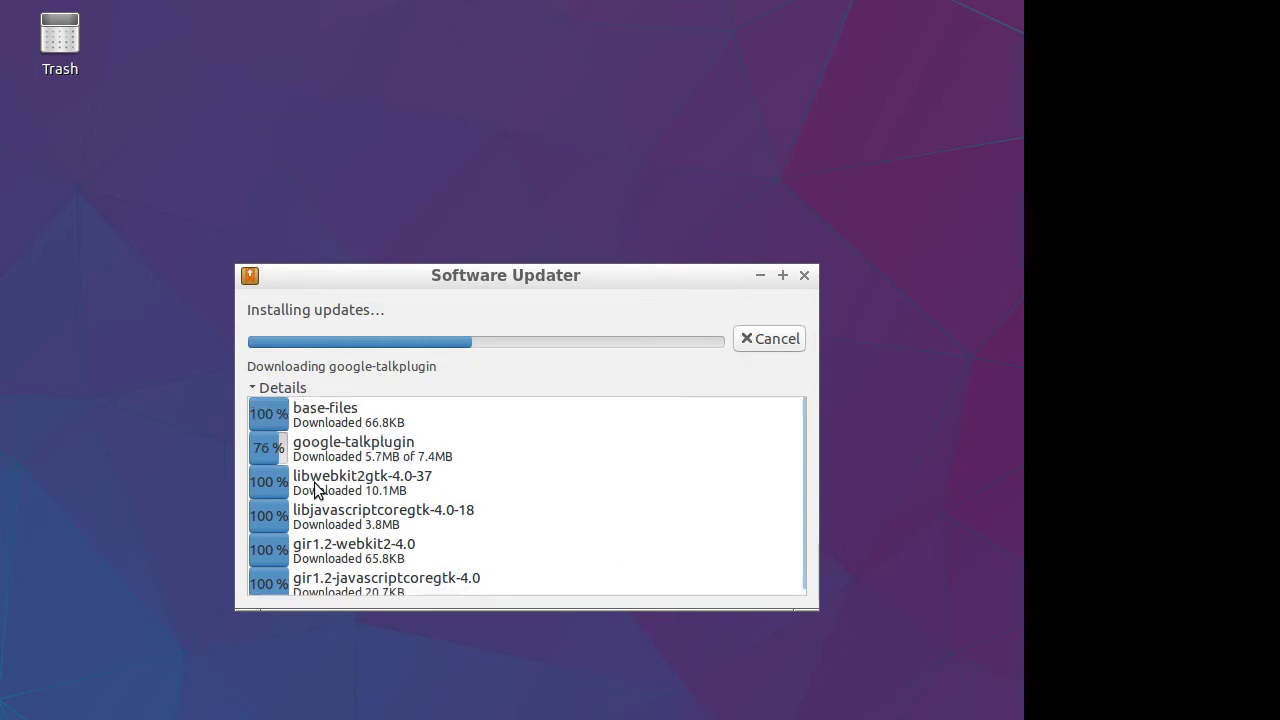
pyautogui.click(762, 275)
pyautogui.press('super')
pyautogui.moveTo(100, 646)
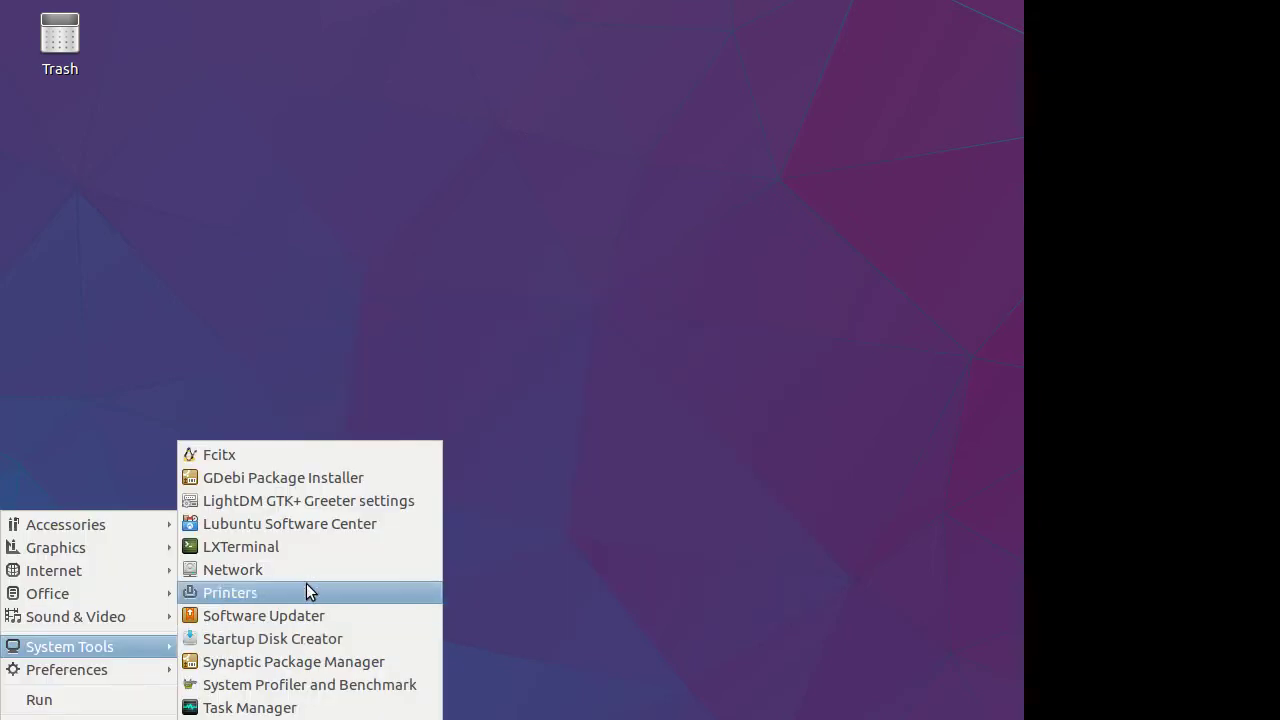
pyautogui.click(313, 495)
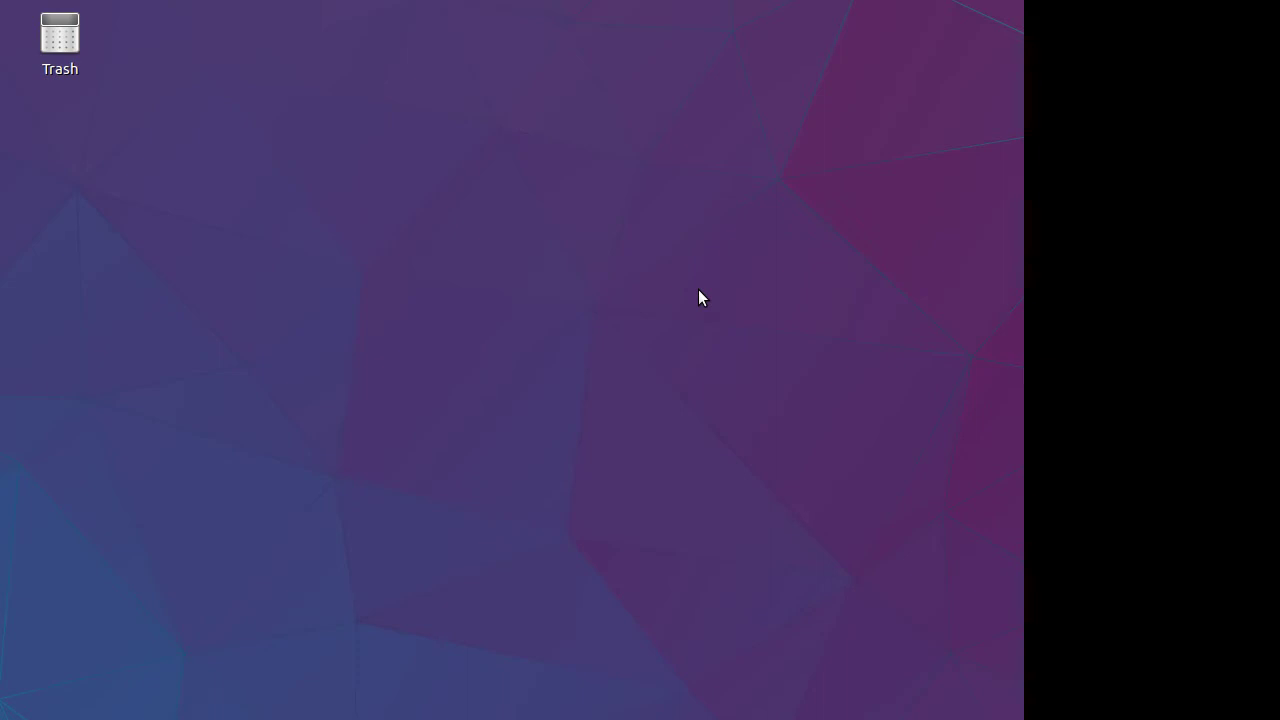
# Open a terminal and enter the example installation command "sudo apt install aplikacio nev".
pyautogui.hotkey('ctrl', 'alt', 't')
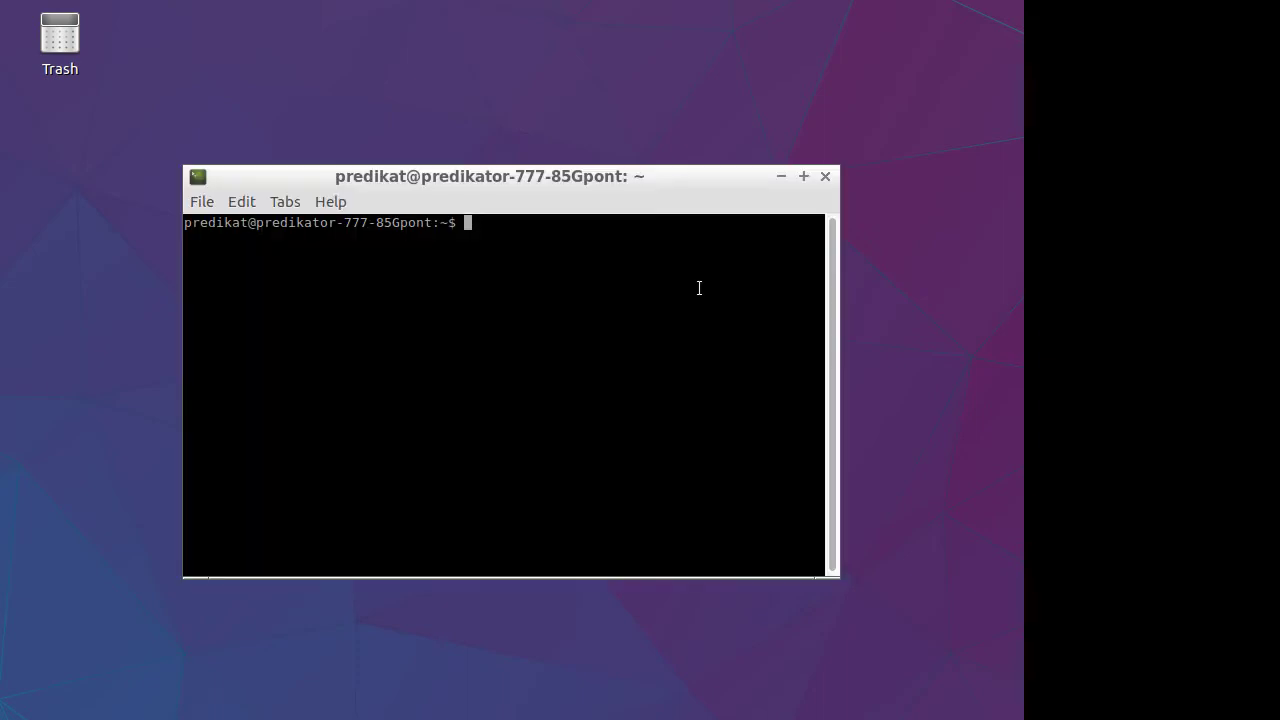
pyautogui.write('su')
pyautogui.write('do apt instal')
pyautogui.press('BackSpace')
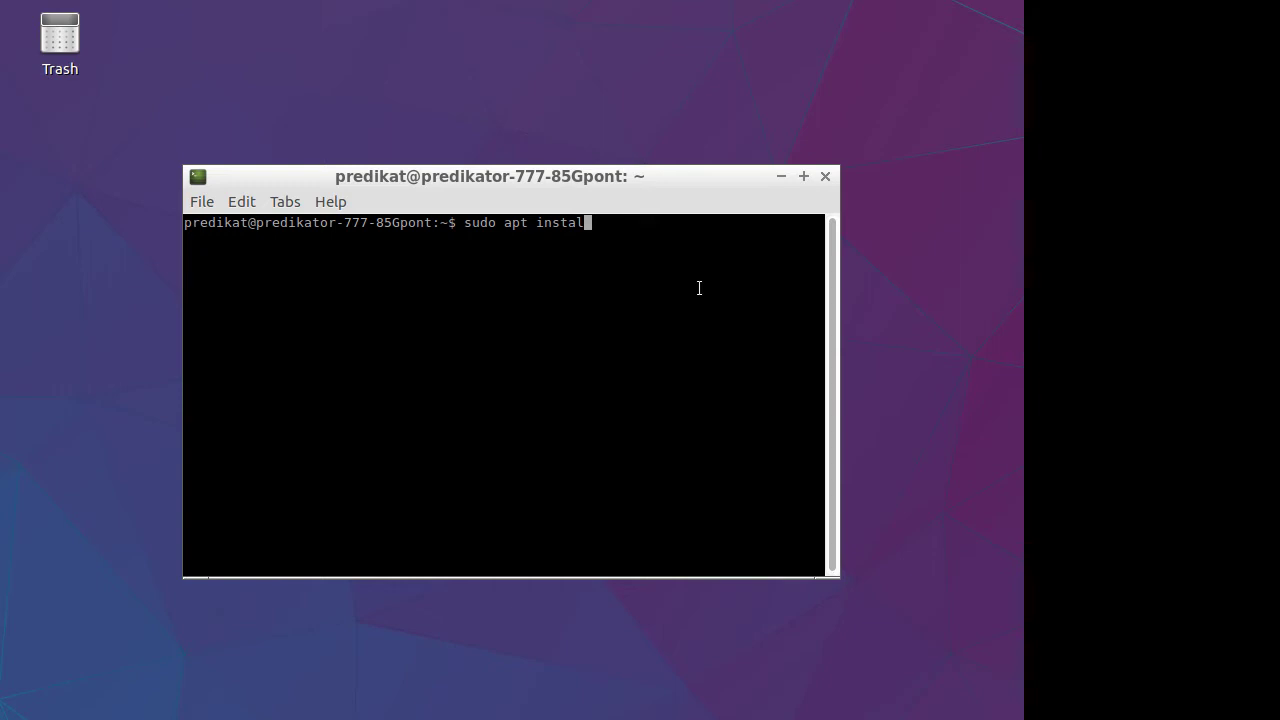
pyautogui.write('l aplika')
pyautogui.write('cio nev')
pyautogui.press('Return')
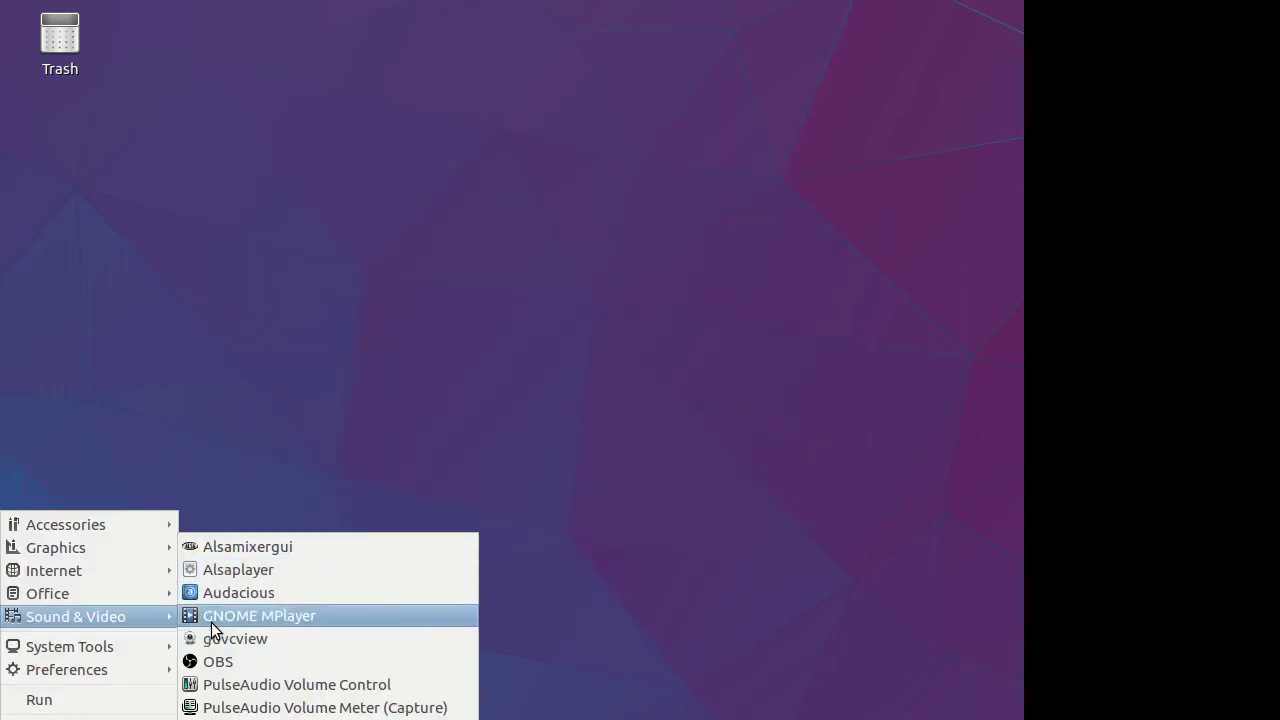
# Open Customize Look and Feel and preview the Redmond and Raleigh widget styles.
pyautogui.moveTo(136, 648)
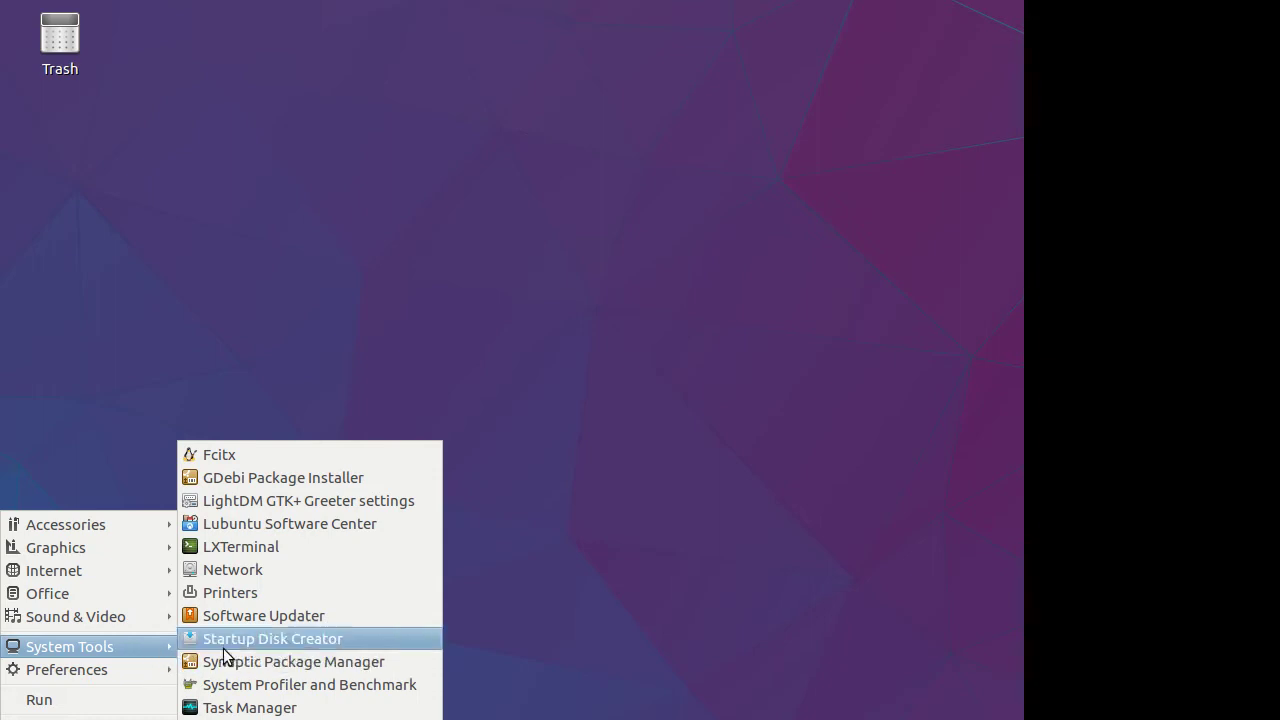
pyautogui.moveTo(82, 676)
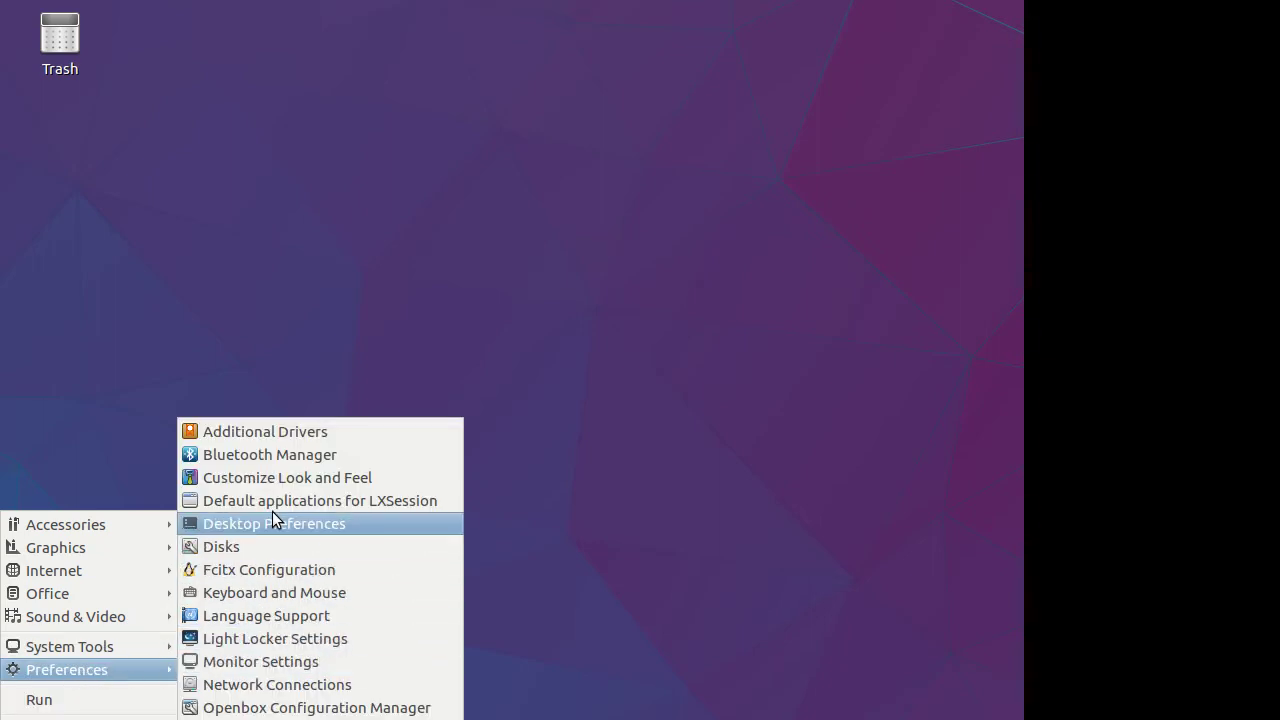
pyautogui.click(293, 476)
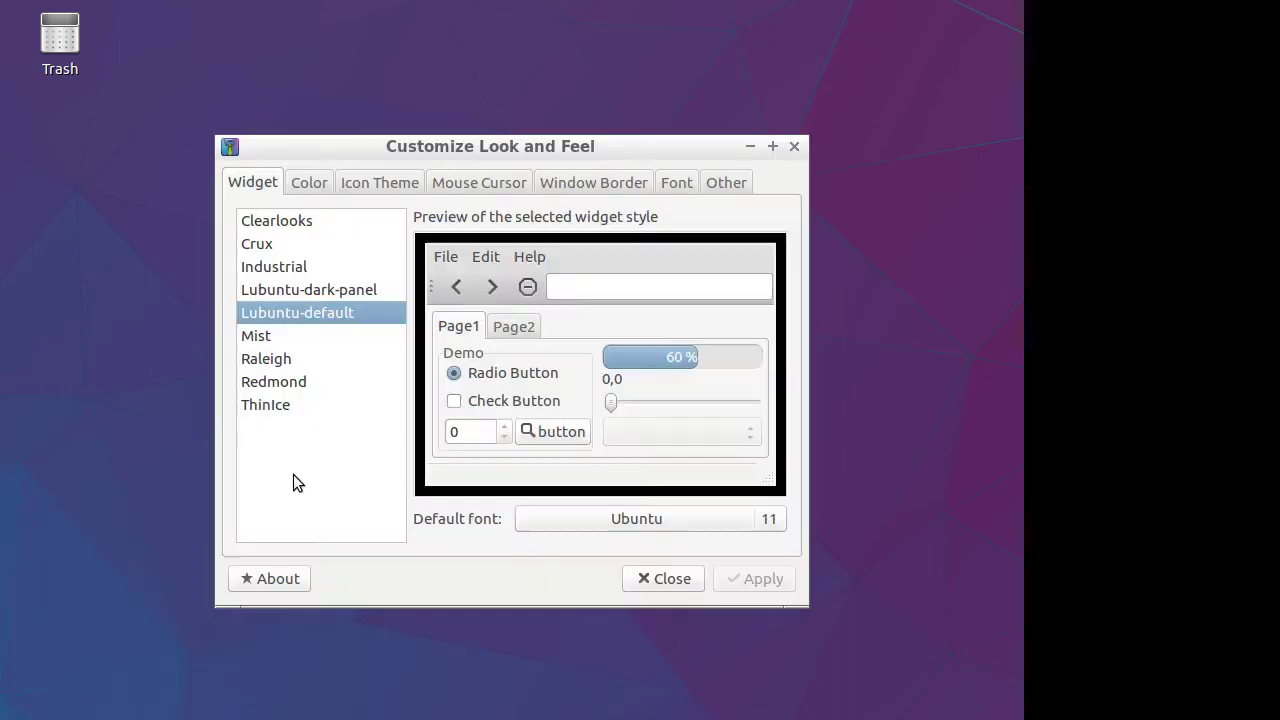
pyautogui.click(311, 414)
pyautogui.click(275, 395)
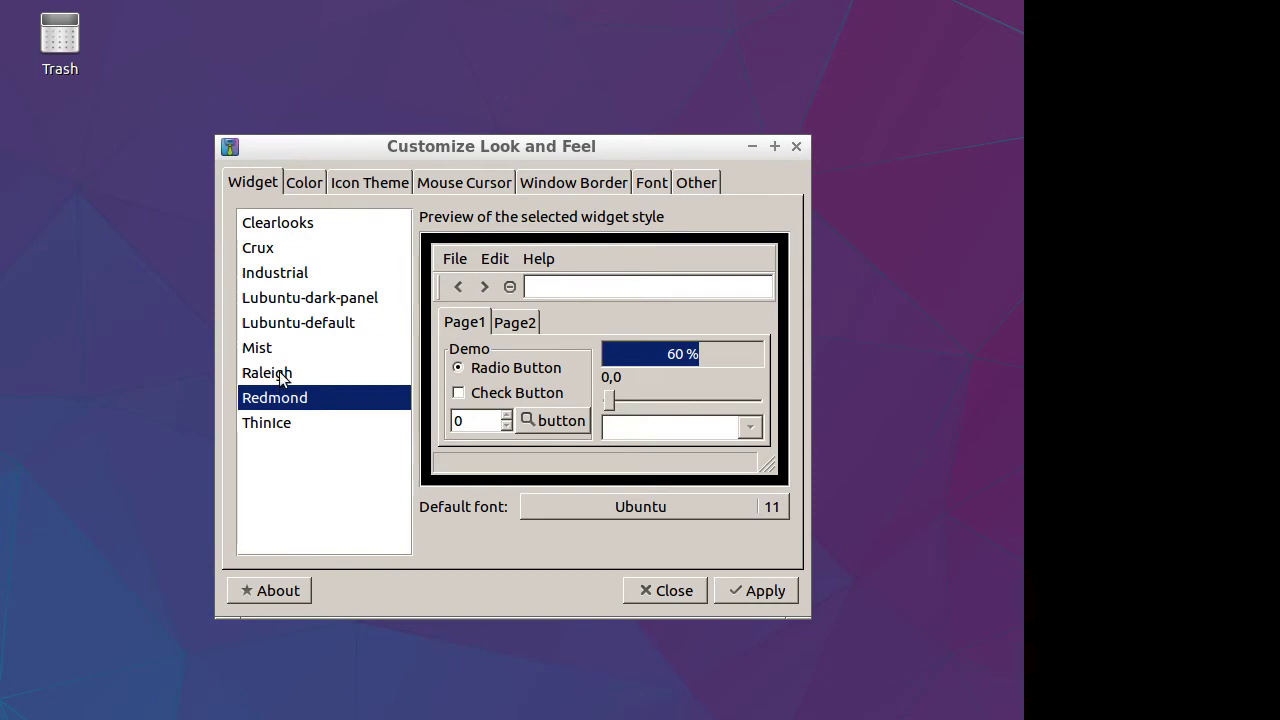
pyautogui.click(281, 376)
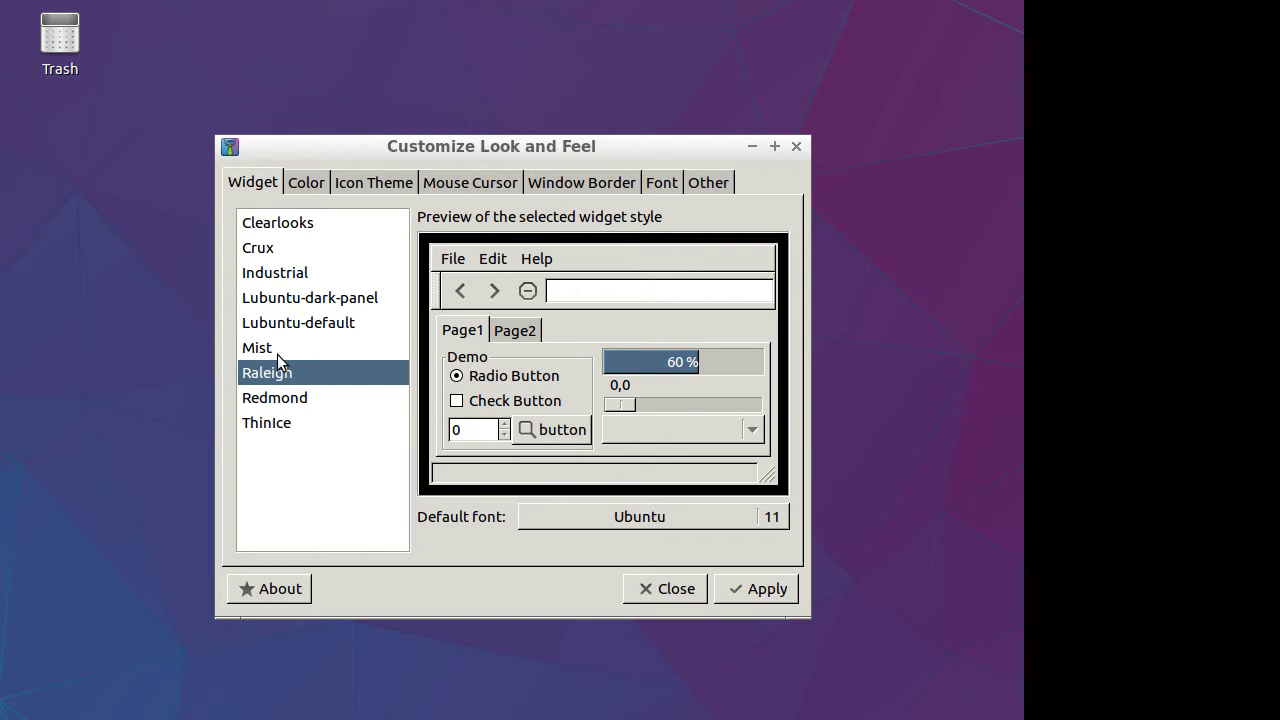
# Preview the GNOME and Lubuntu-dark-panel icon themes.
pyautogui.click(374, 183)
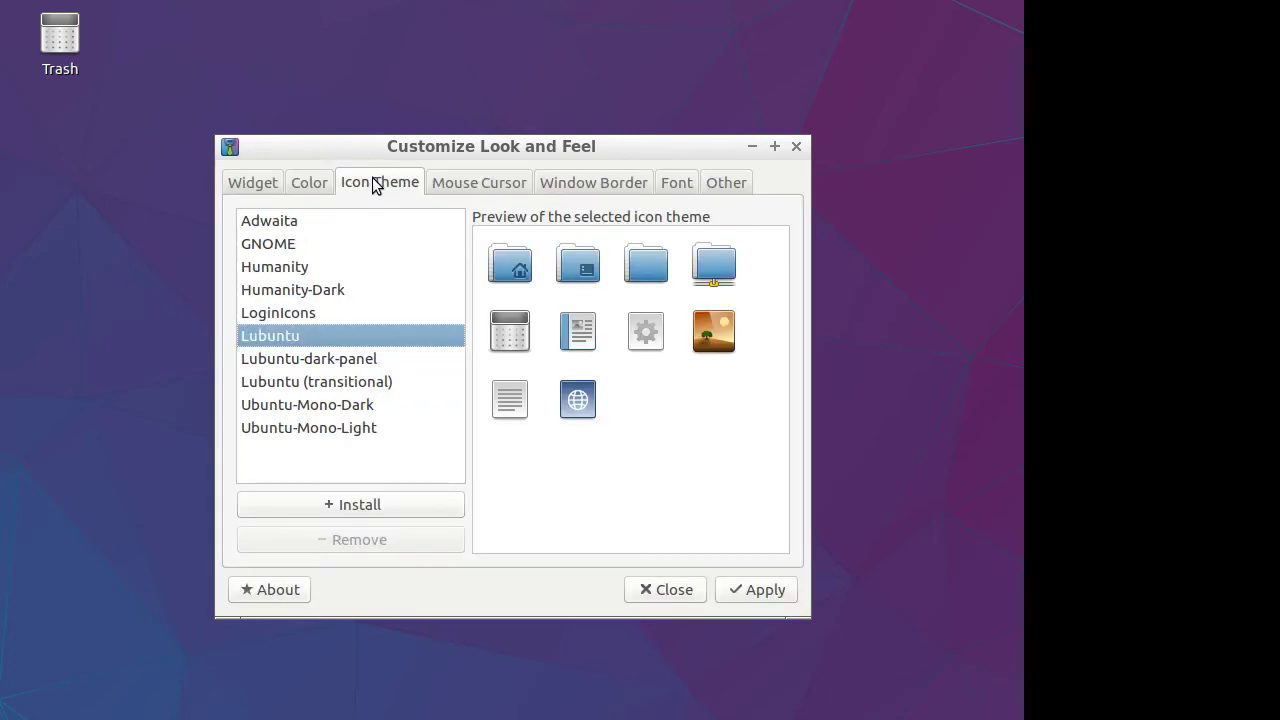
pyautogui.click(277, 246)
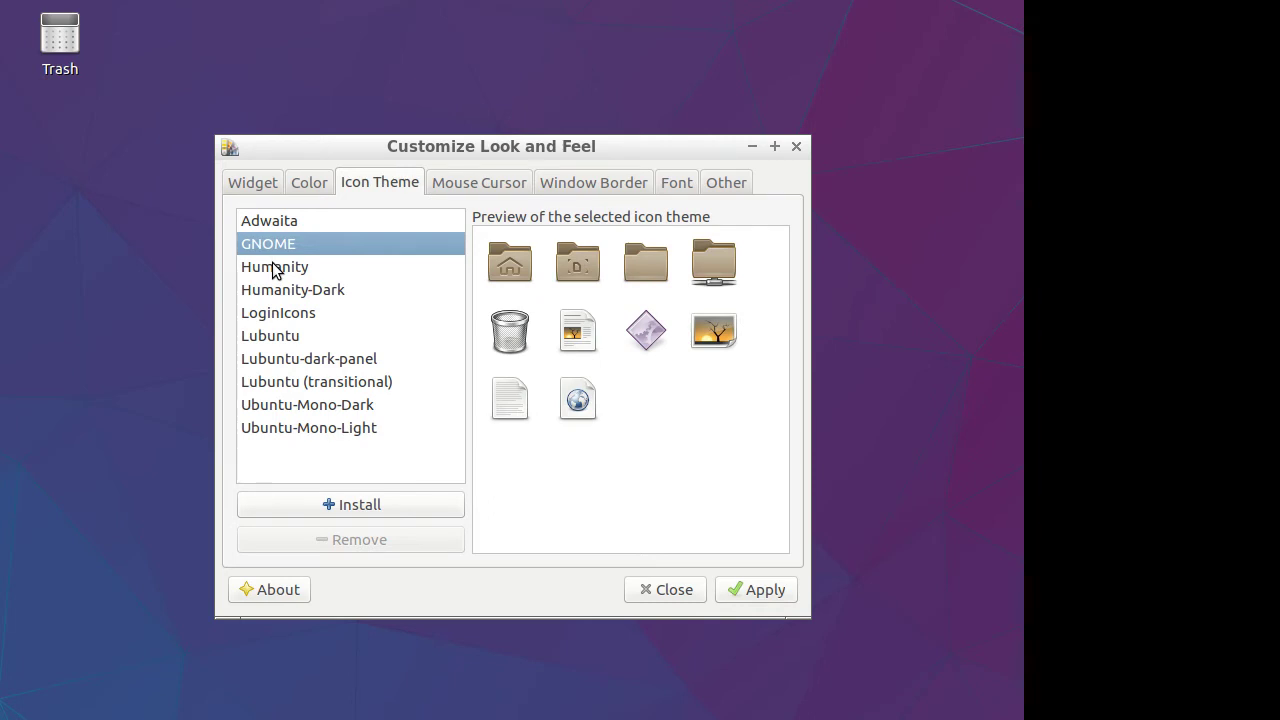
pyautogui.click(313, 362)
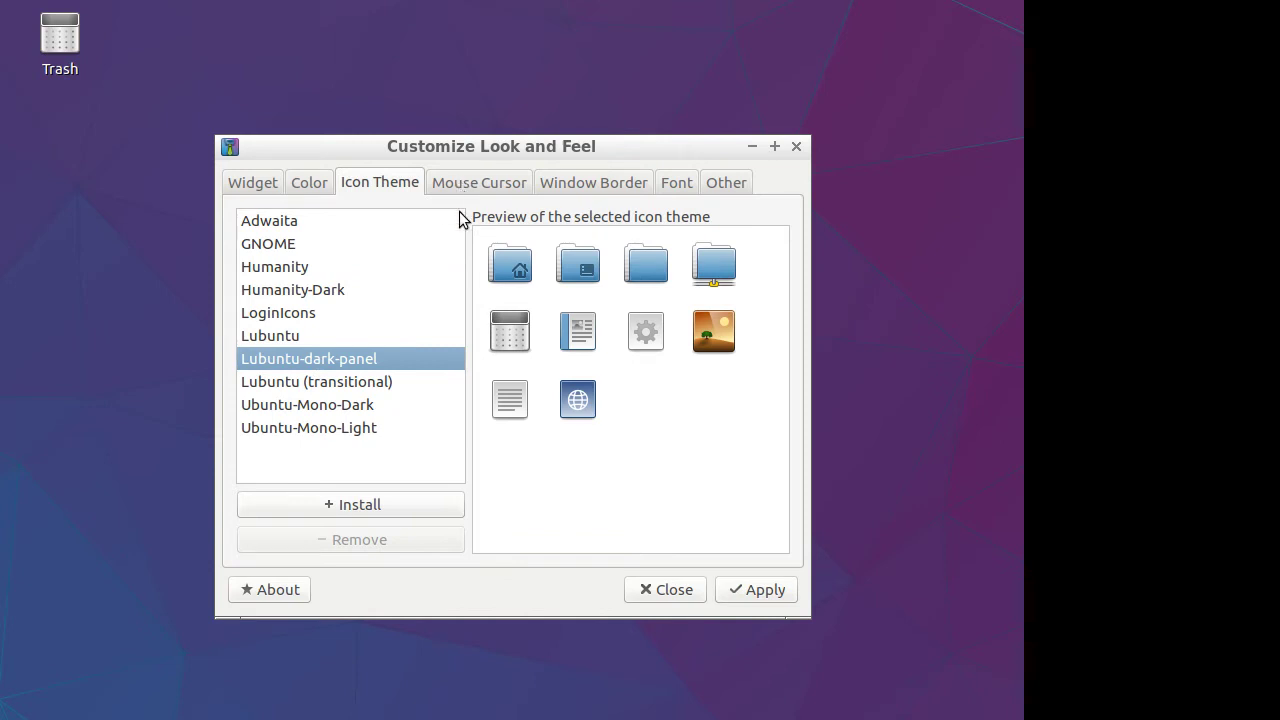
# View the mouse cursor themes, open the file chooser for installing a new cursor theme, and cancel it.
pyautogui.click(476, 185)
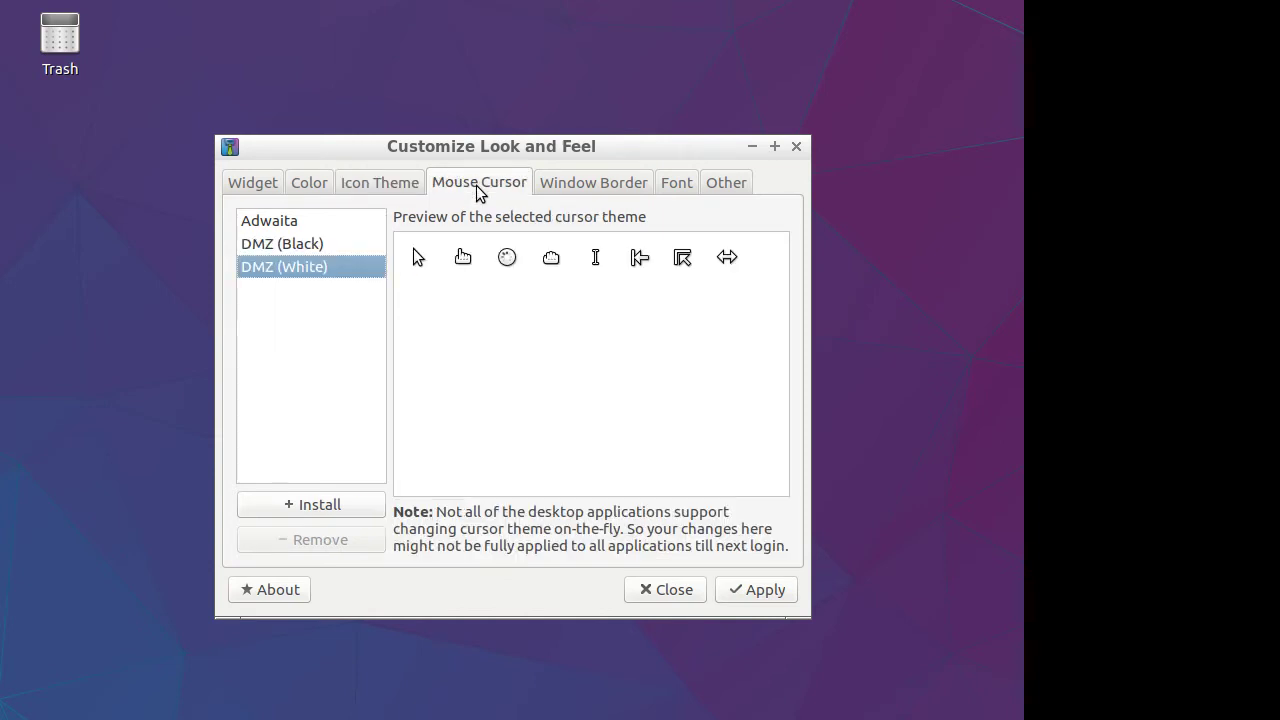
pyautogui.click(293, 508)
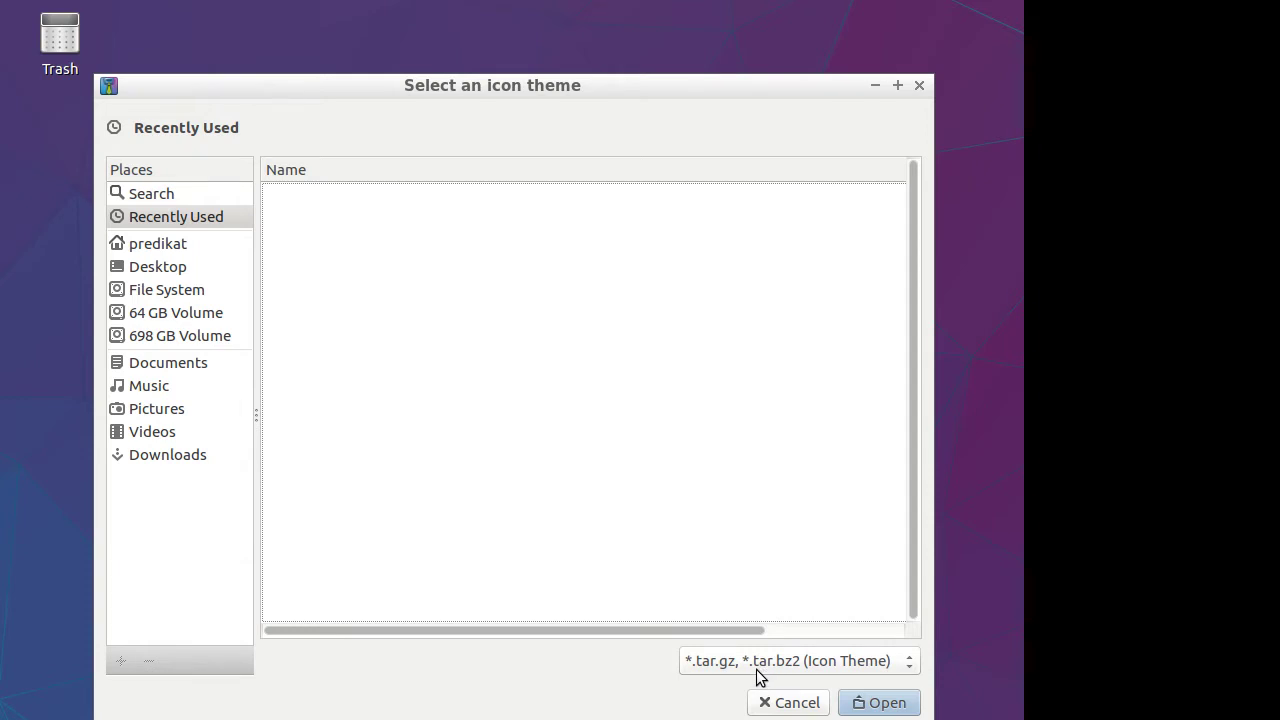
pyautogui.click(790, 703)
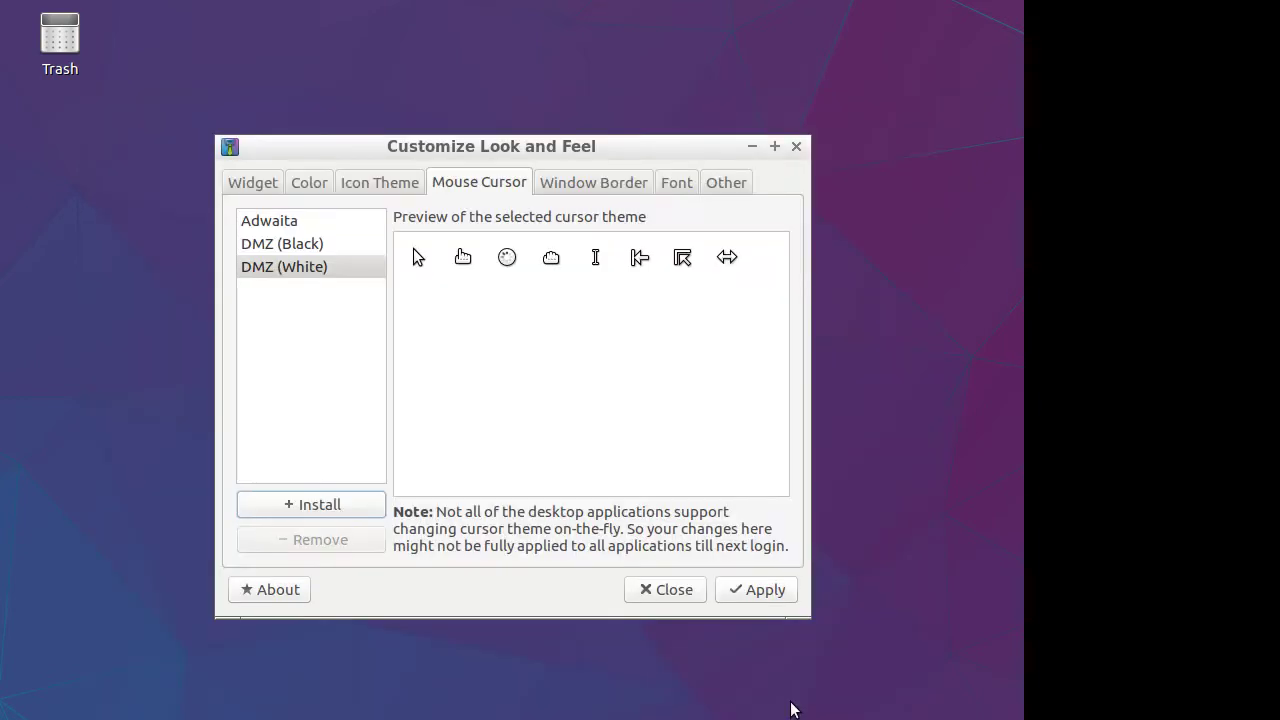
# Apply the Lubuntu icon theme, then close the Customize Look and Feel window and the finished Software Updater.
pyautogui.click(727, 181)
pyautogui.click(727, 592)
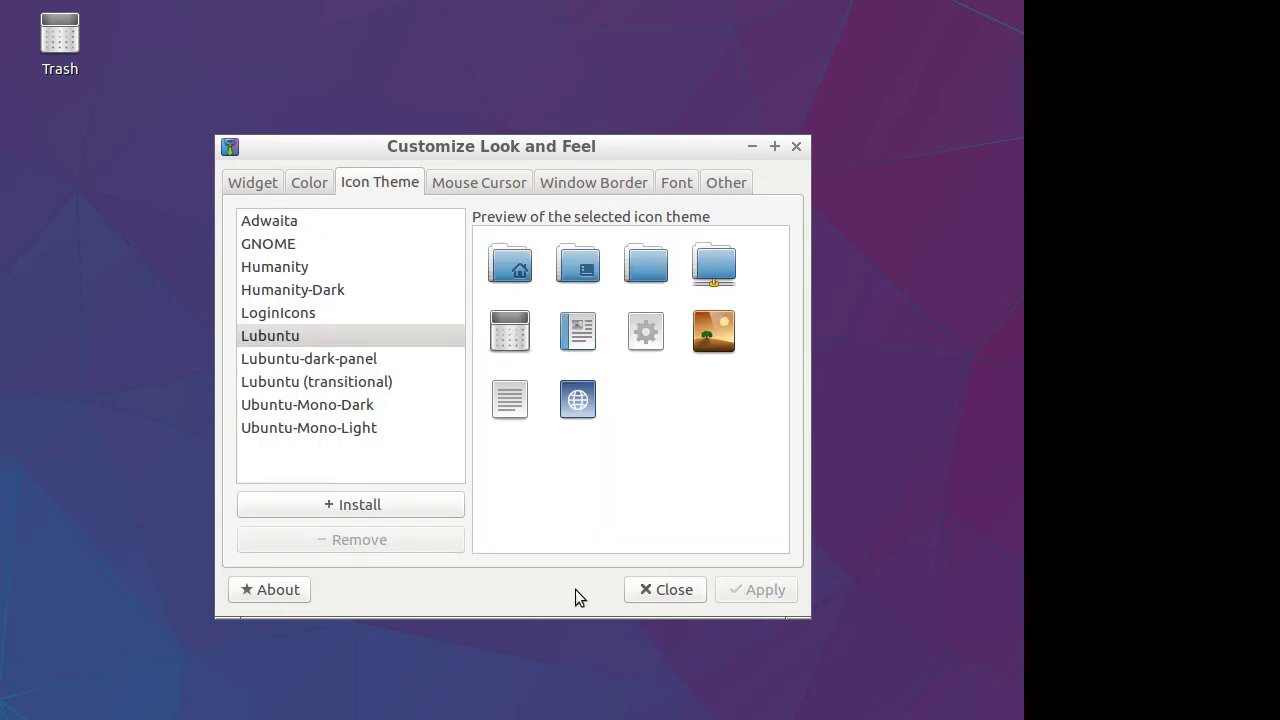
pyautogui.click(660, 588)
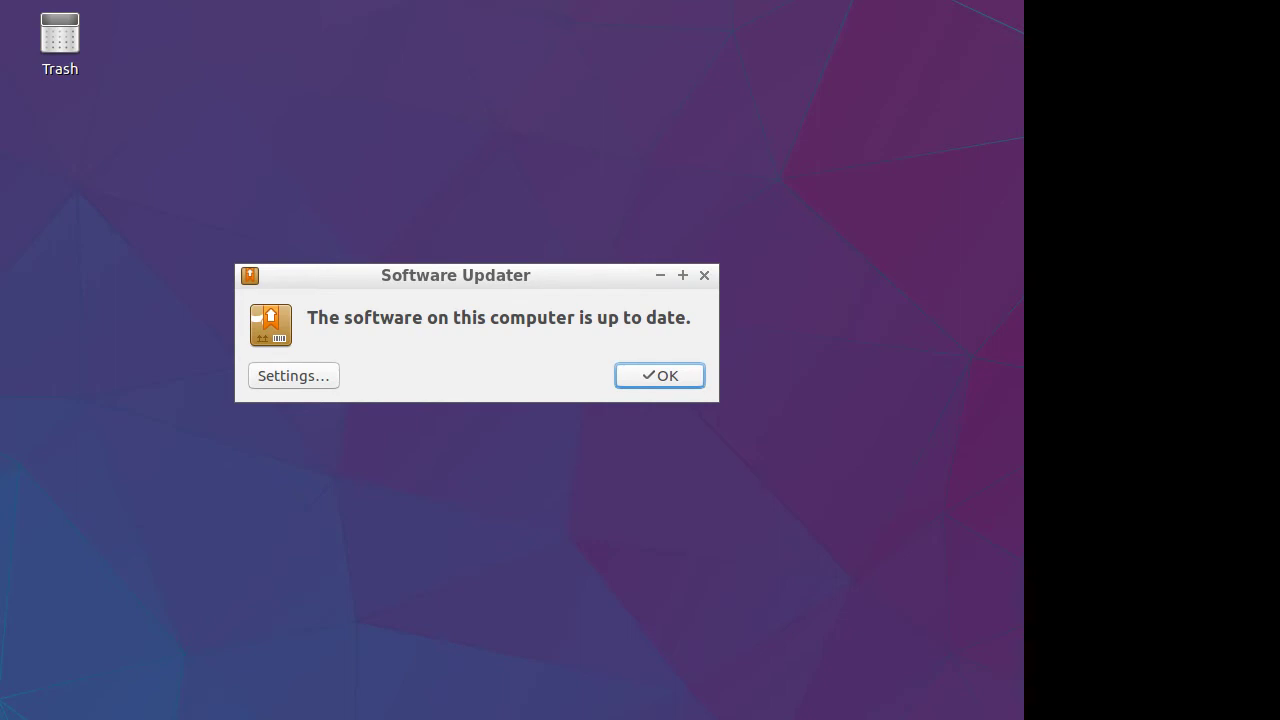
pyautogui.press('Return')
# Browse the application menu's Internet, System Tools and Sound & Video categories, pointing out the Lubuntu Software Center.
pyautogui.press('super')
pyautogui.moveTo(97, 570)
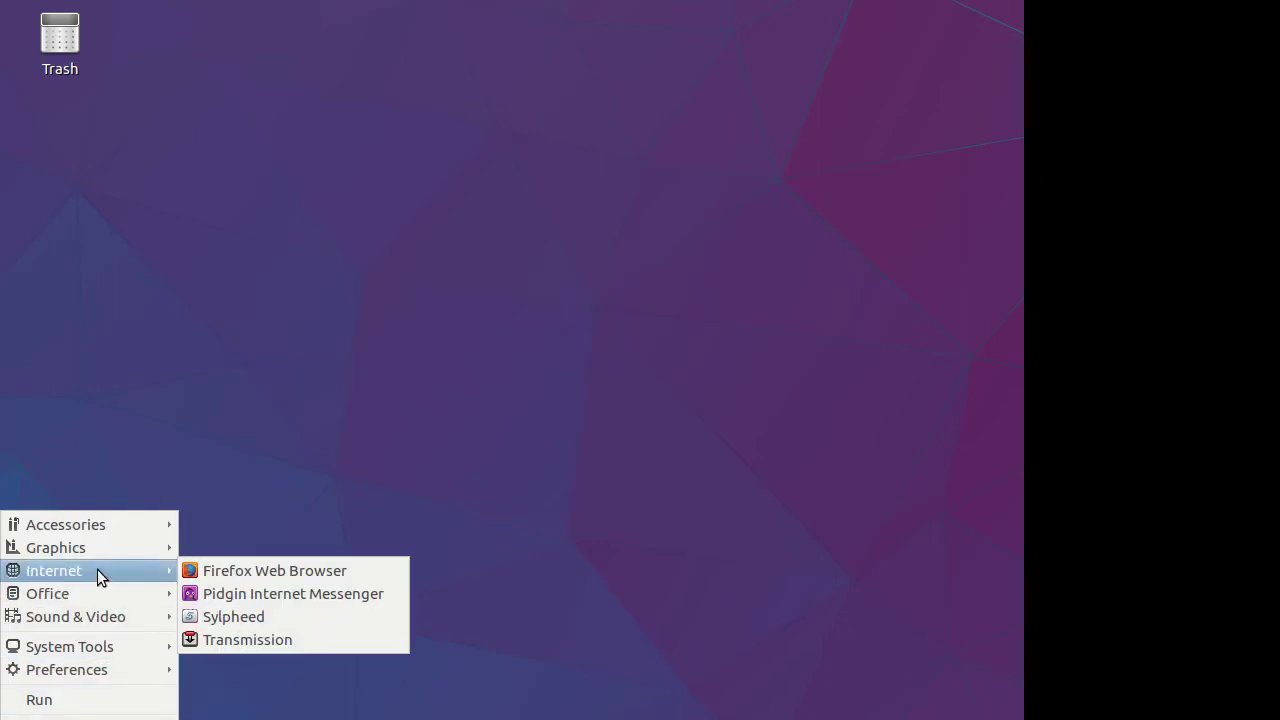
pyautogui.moveTo(110, 536)
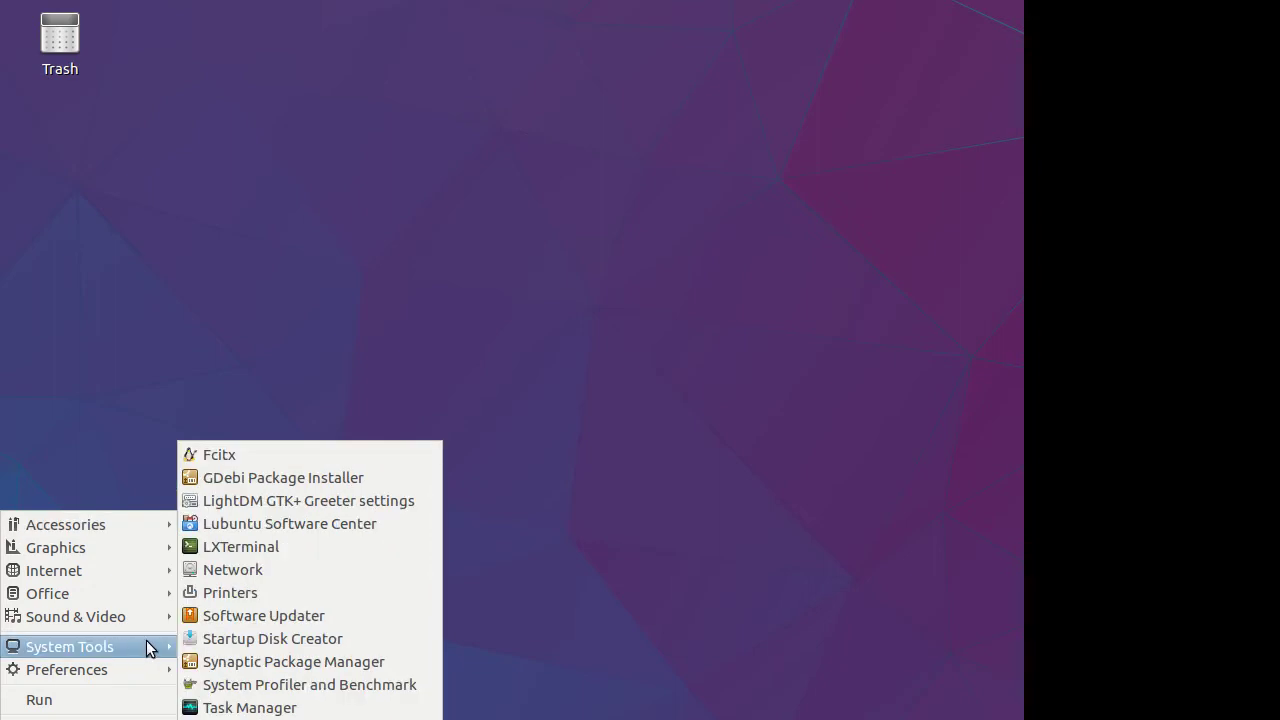
pyautogui.moveTo(135, 653)
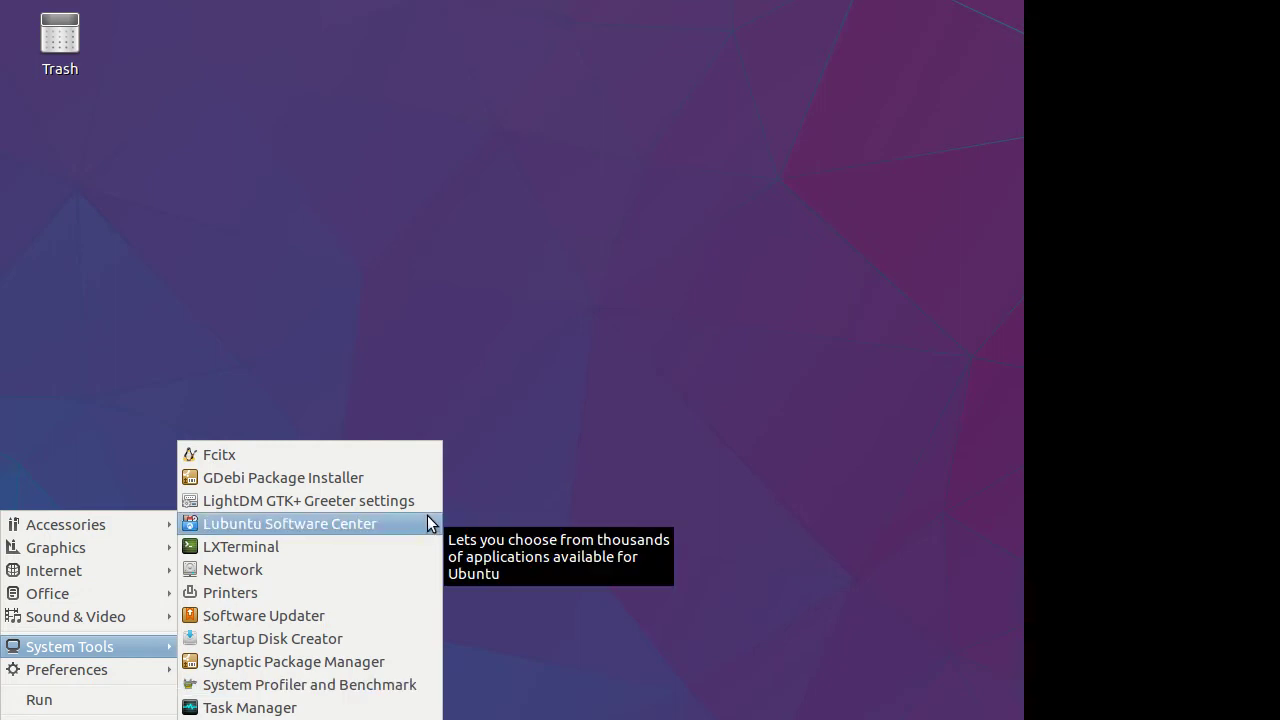
pyautogui.click(480, 317)
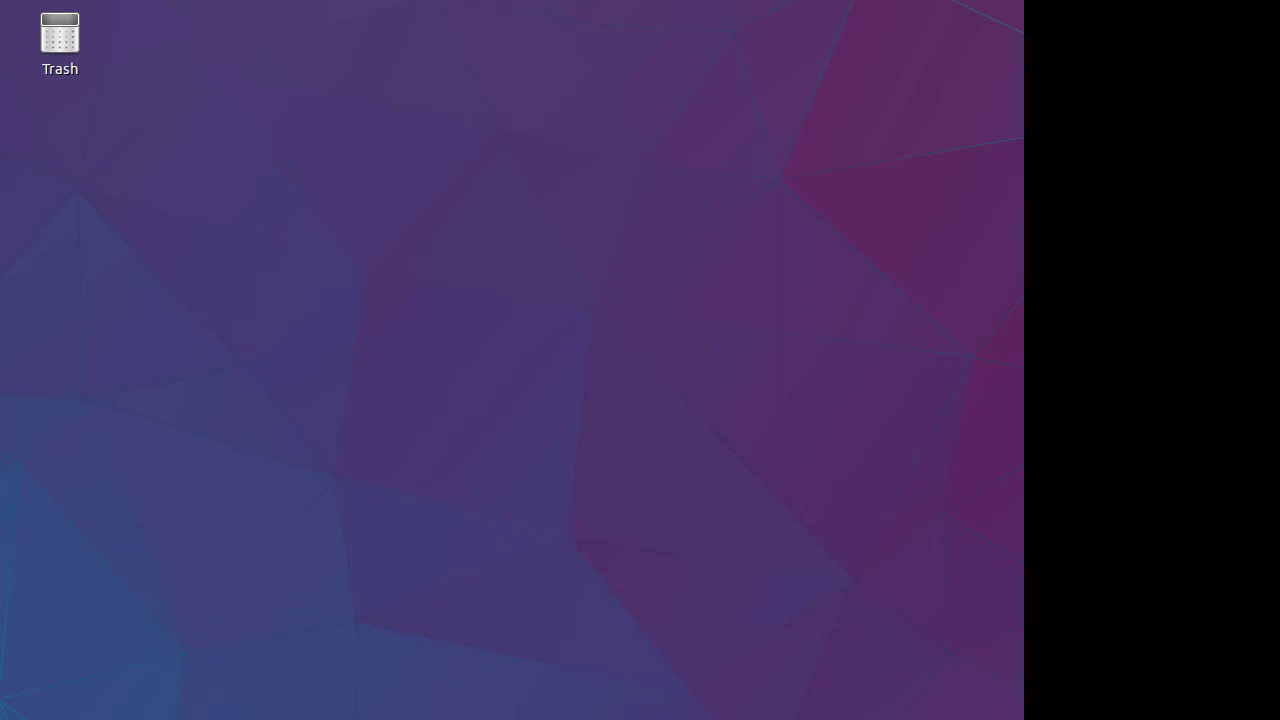
pyautogui.press('super')
pyautogui.moveTo(70, 646)
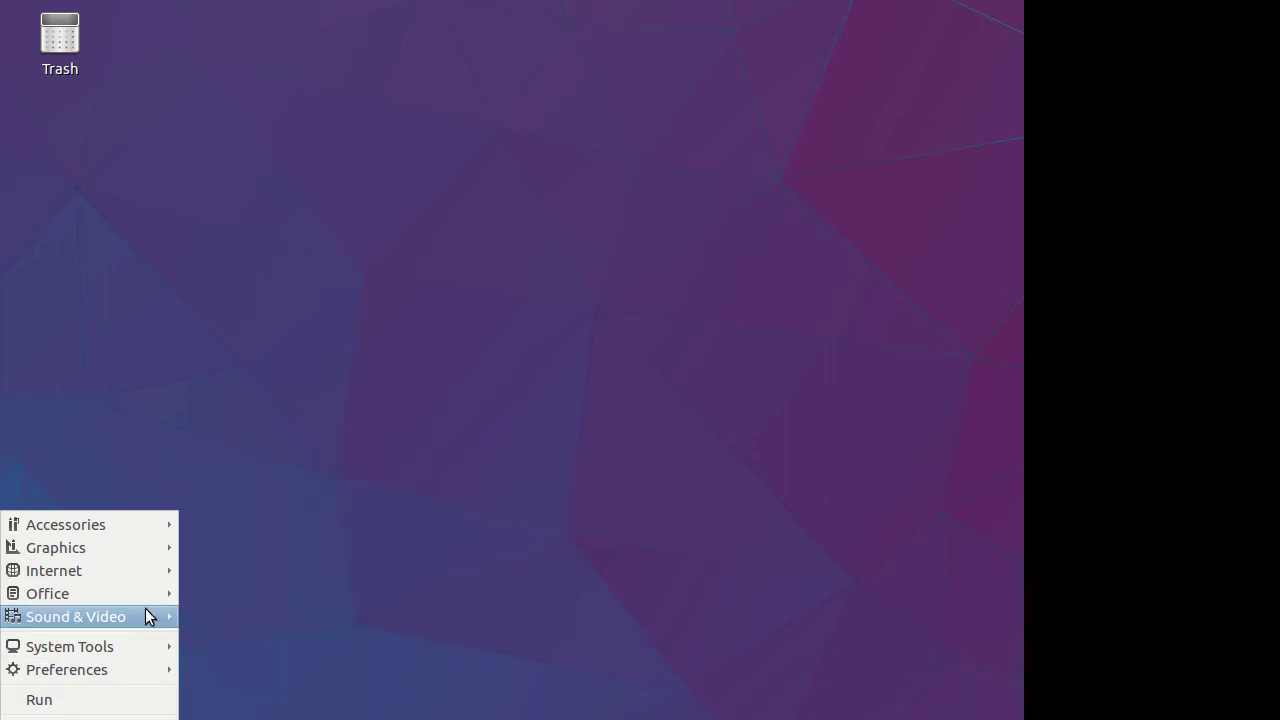
pyautogui.moveTo(148, 616)
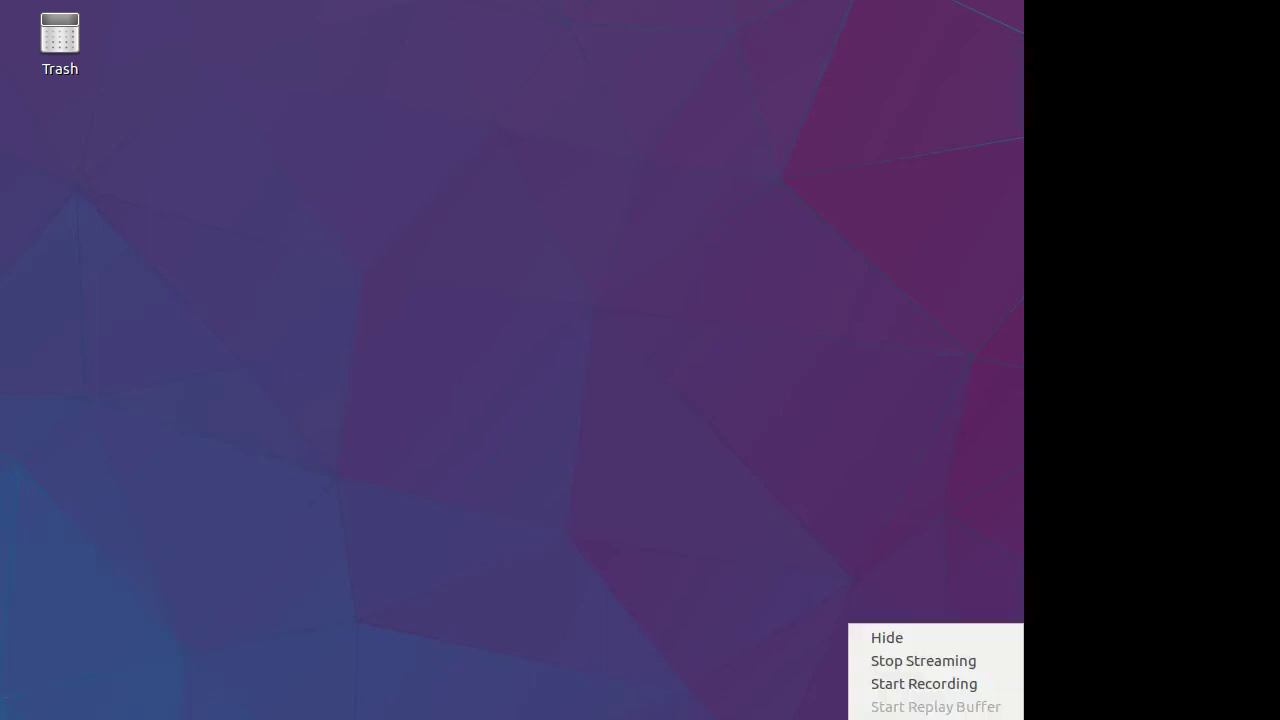
pyautogui.click(887, 637)
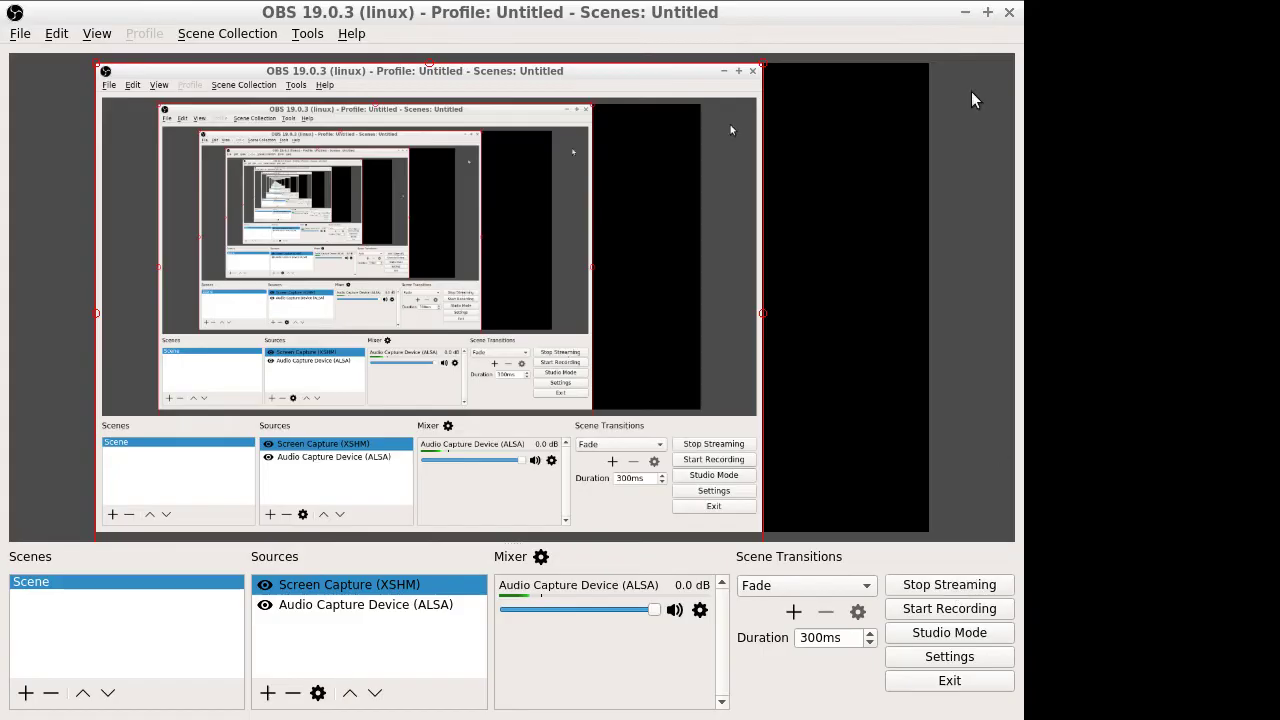
pyautogui.click(966, 13)
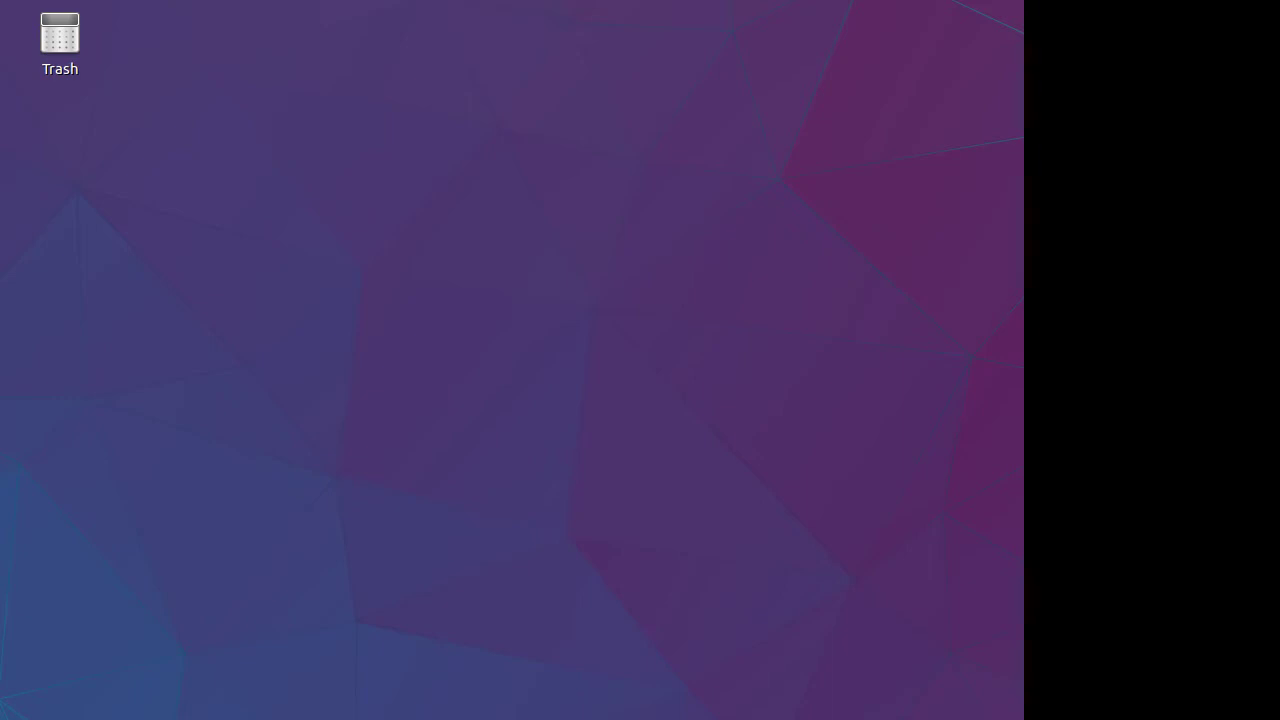
# Install VLC from a maximised terminal with "sudo apt install vlc", entering the account password and confirming with "y".
pyautogui.hotkey('ctrl', 'alt', 't')
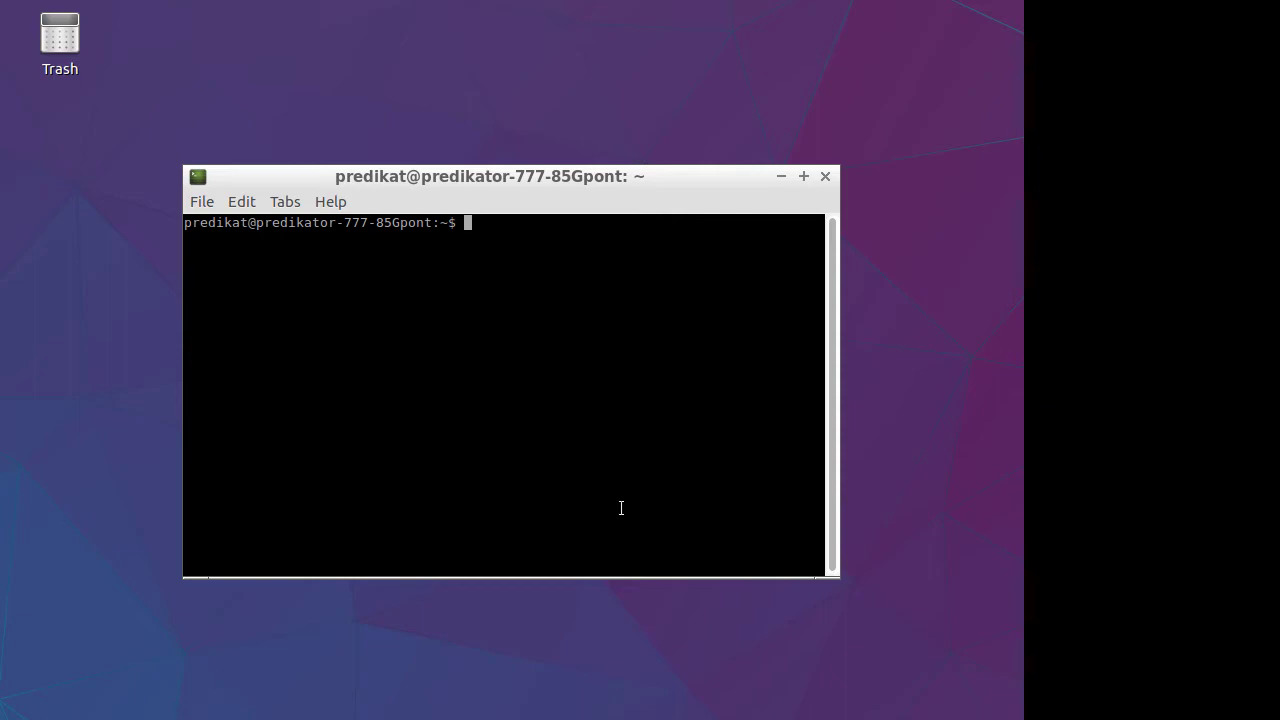
pyautogui.doubleClick(626, 176)
pyautogui.write('sudo apt ins')
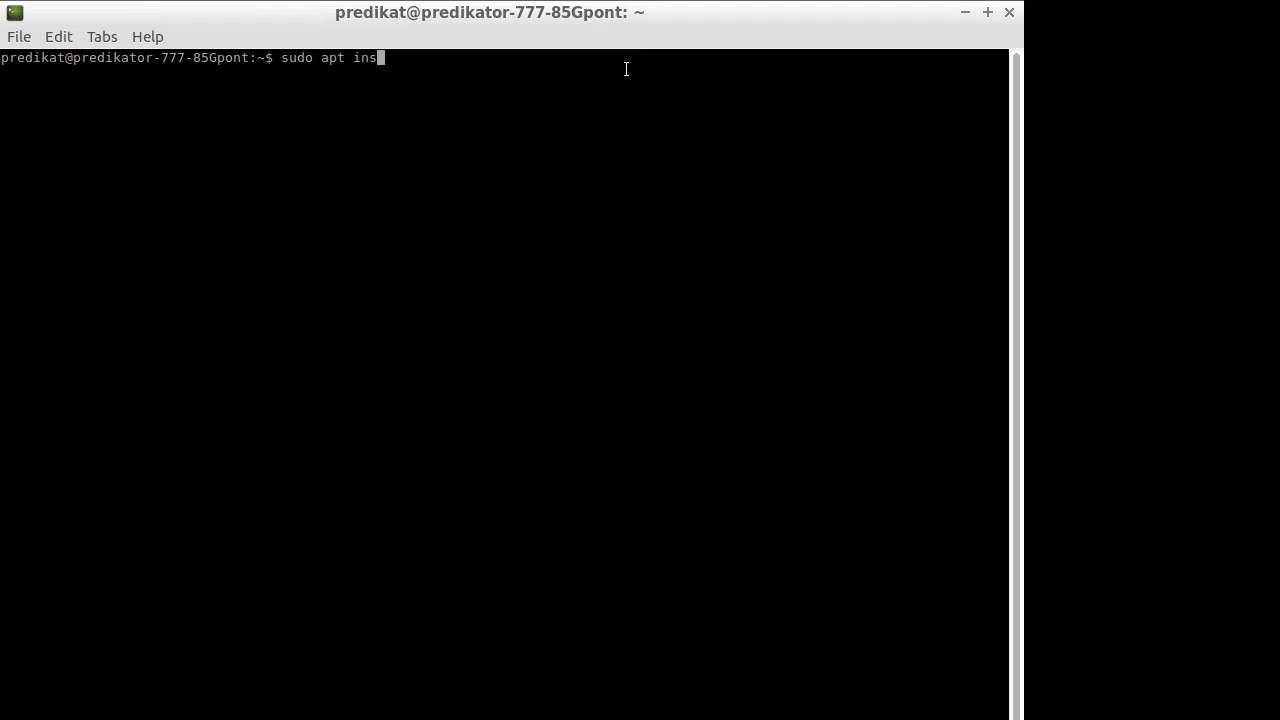
pyautogui.write('tall vlc')
pyautogui.press('Return')
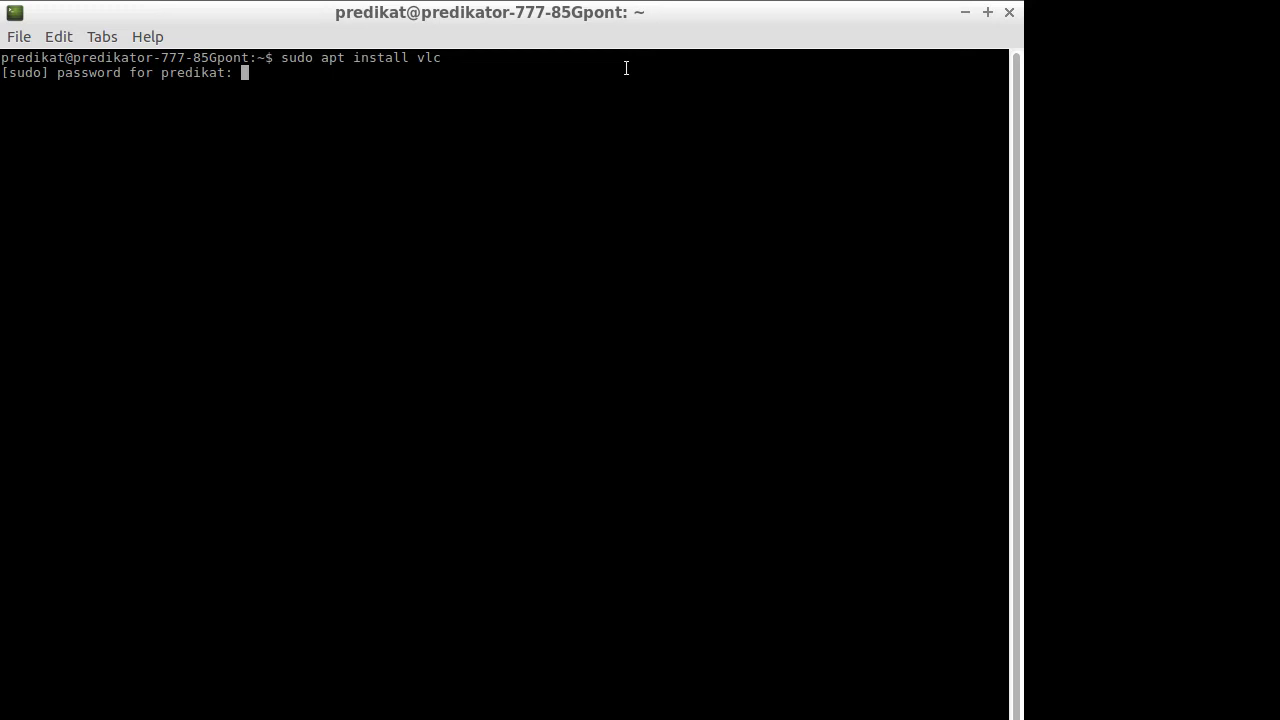
pyautogui.press('Return')
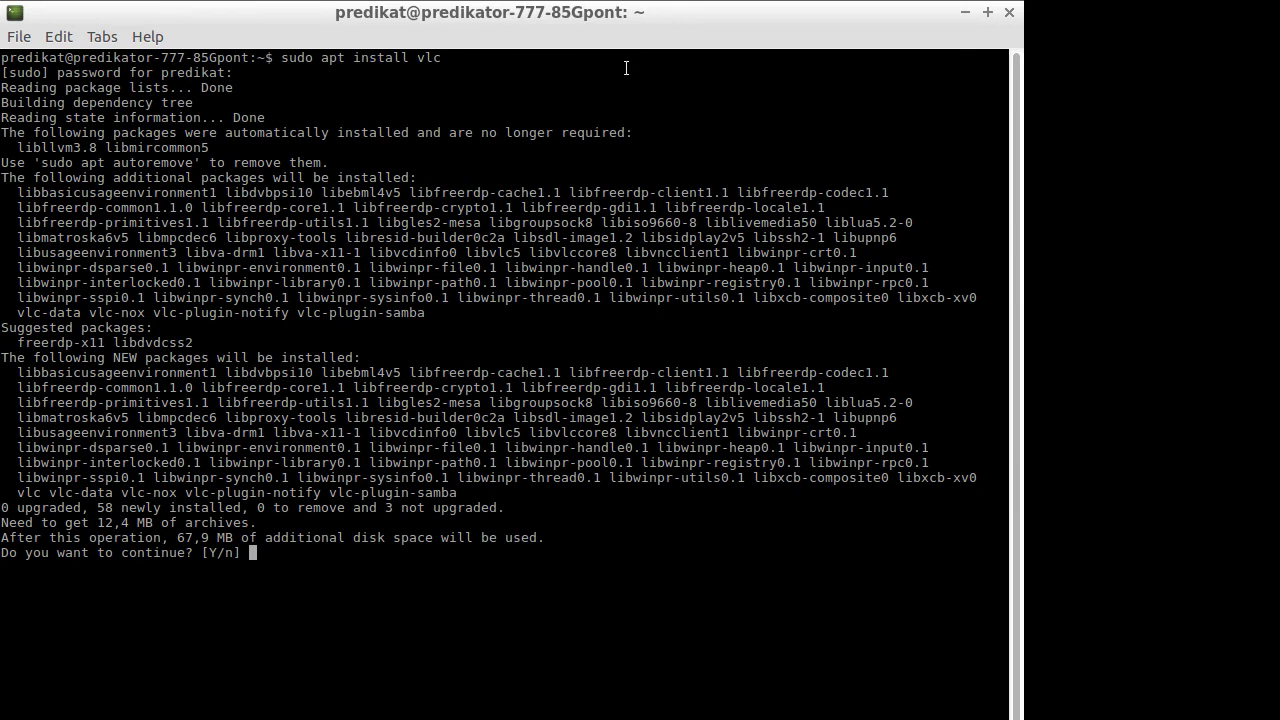
pyautogui.write('y')
pyautogui.press('Return')
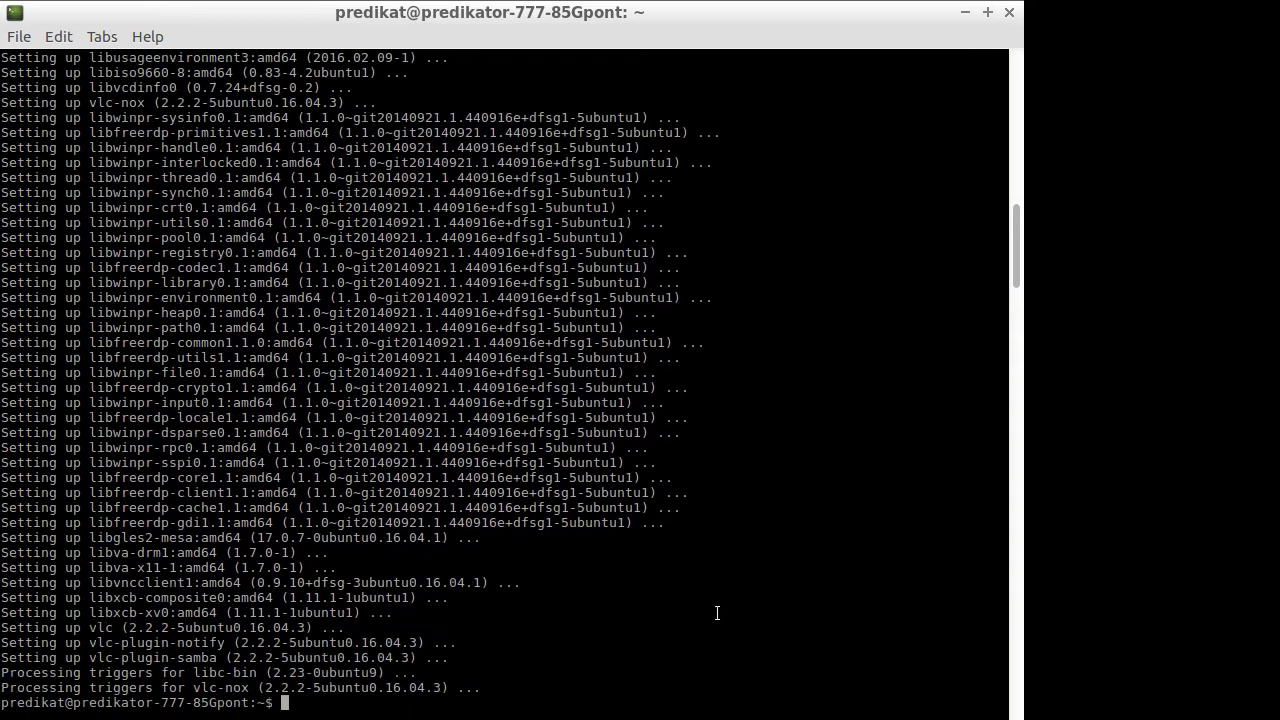
# Close the terminal session with the "exit" command.
pyautogui.write('exi')
pyautogui.write('t')
pyautogui.press('Return')
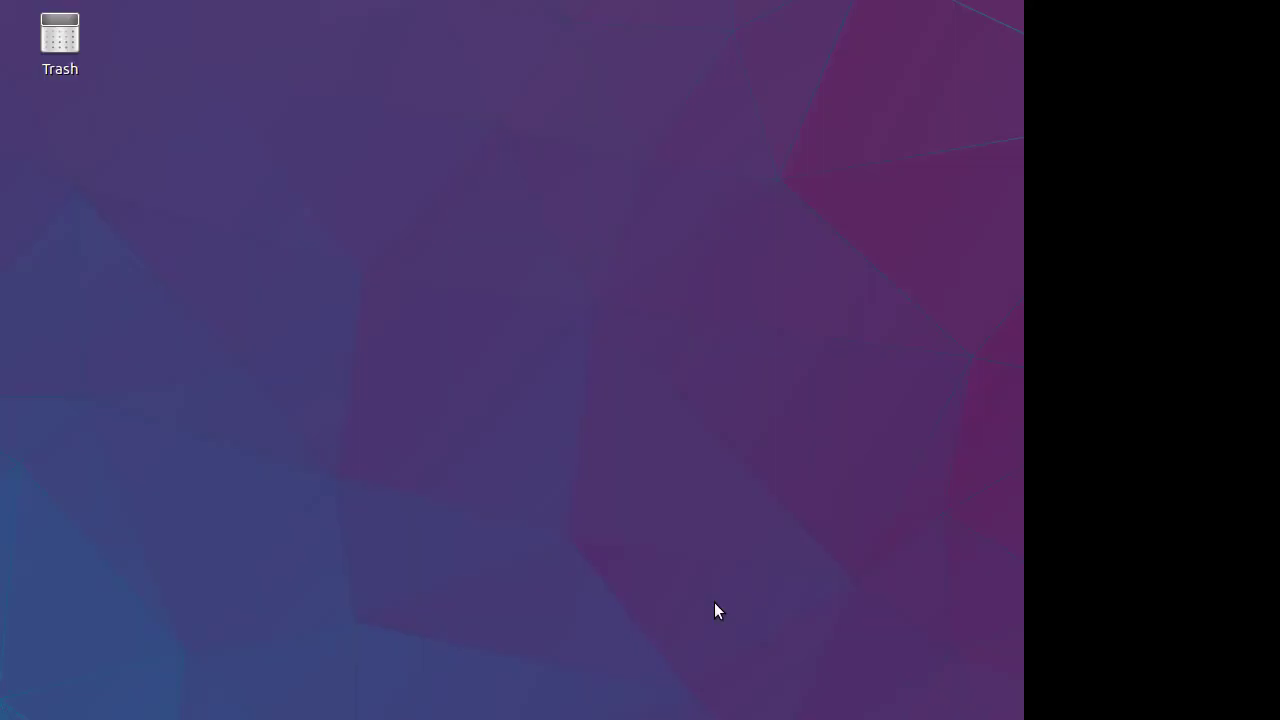
# Launch Synaptic Package Manager from the system tools and authenticate with the account password.
pyautogui.press('super')
pyautogui.moveTo(104, 644)
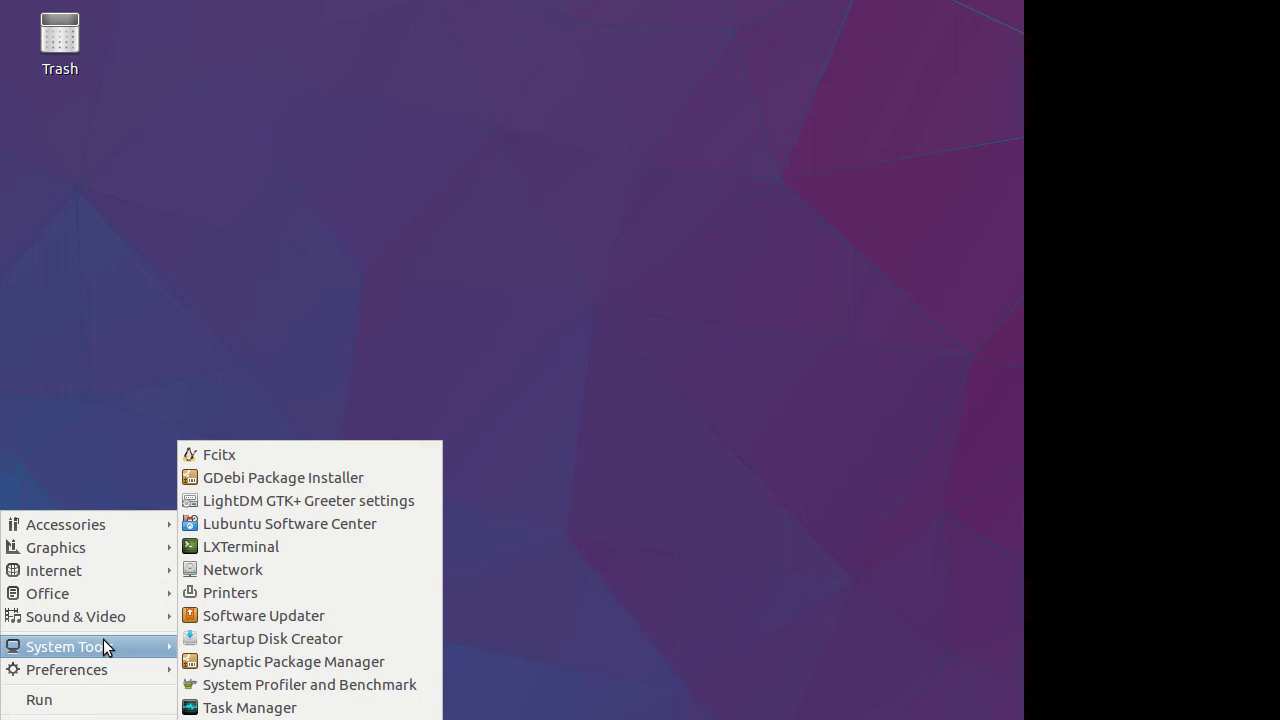
pyautogui.click(293, 661)
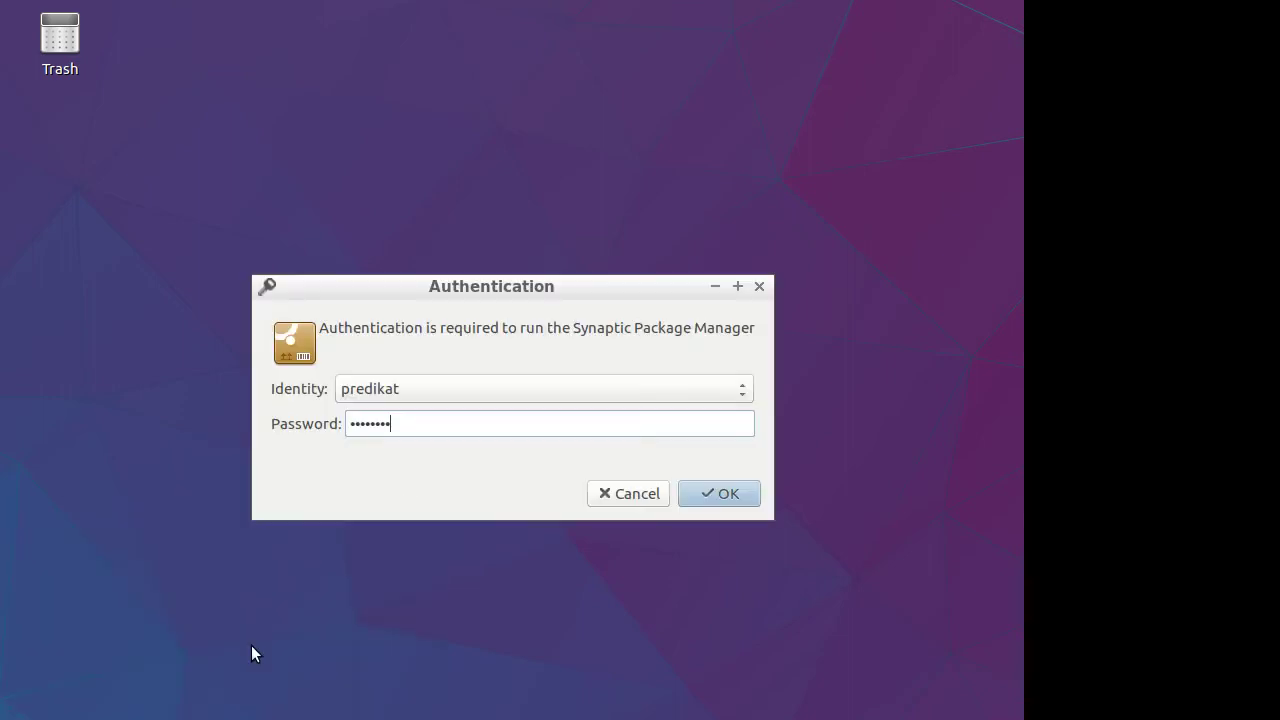
pyautogui.write('***')
pyautogui.press('Return')
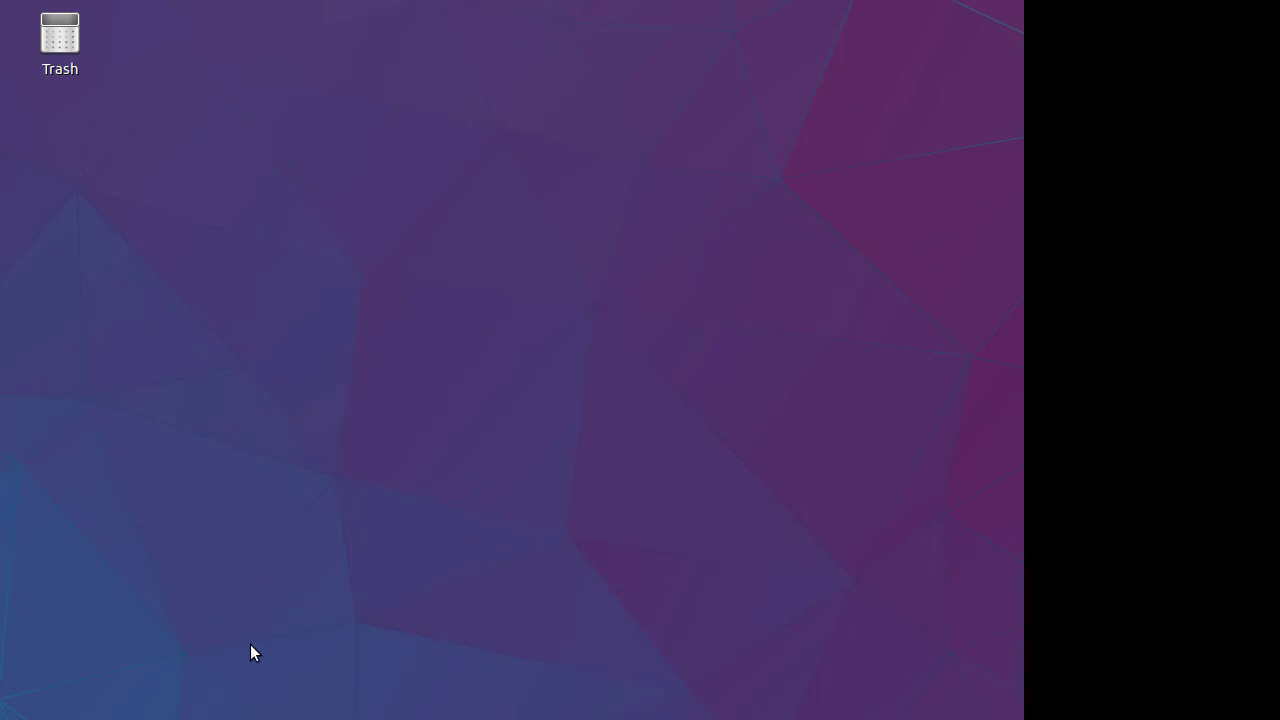
# Search package names and descriptions for "vlc" and mark browser-plugin-vlc for installation.
pyautogui.write('lc')
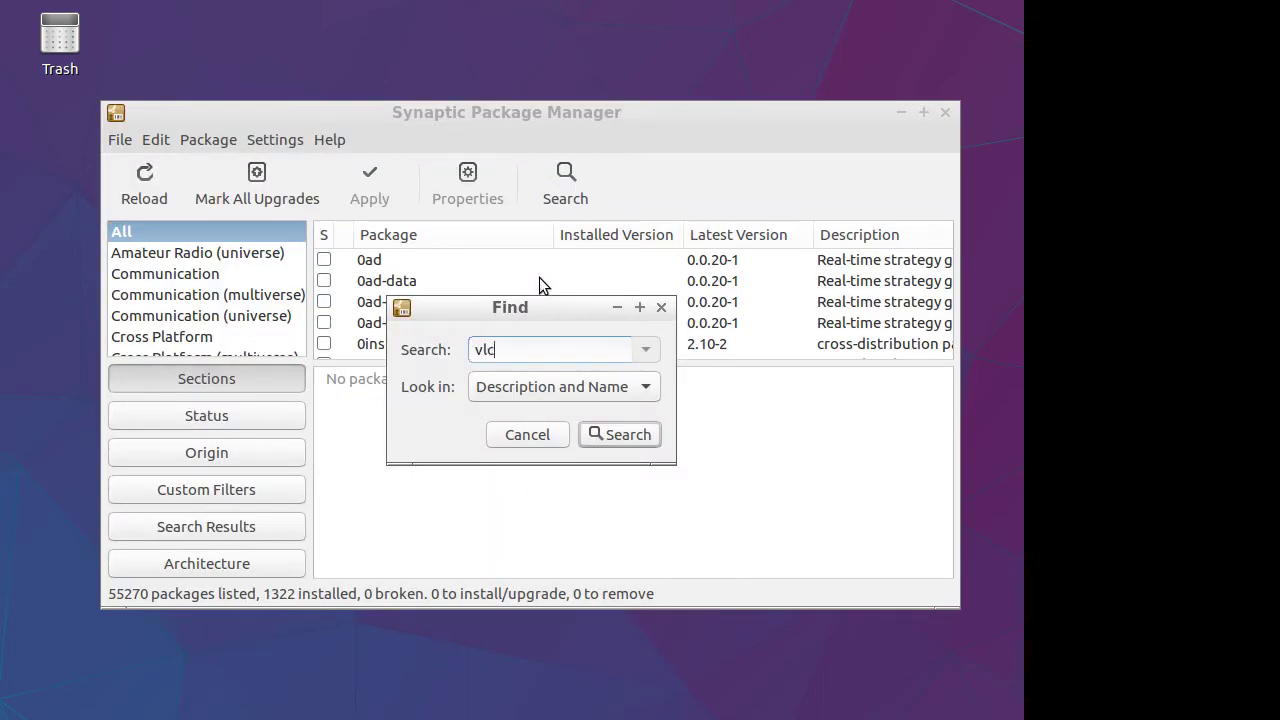
pyautogui.press('Return')
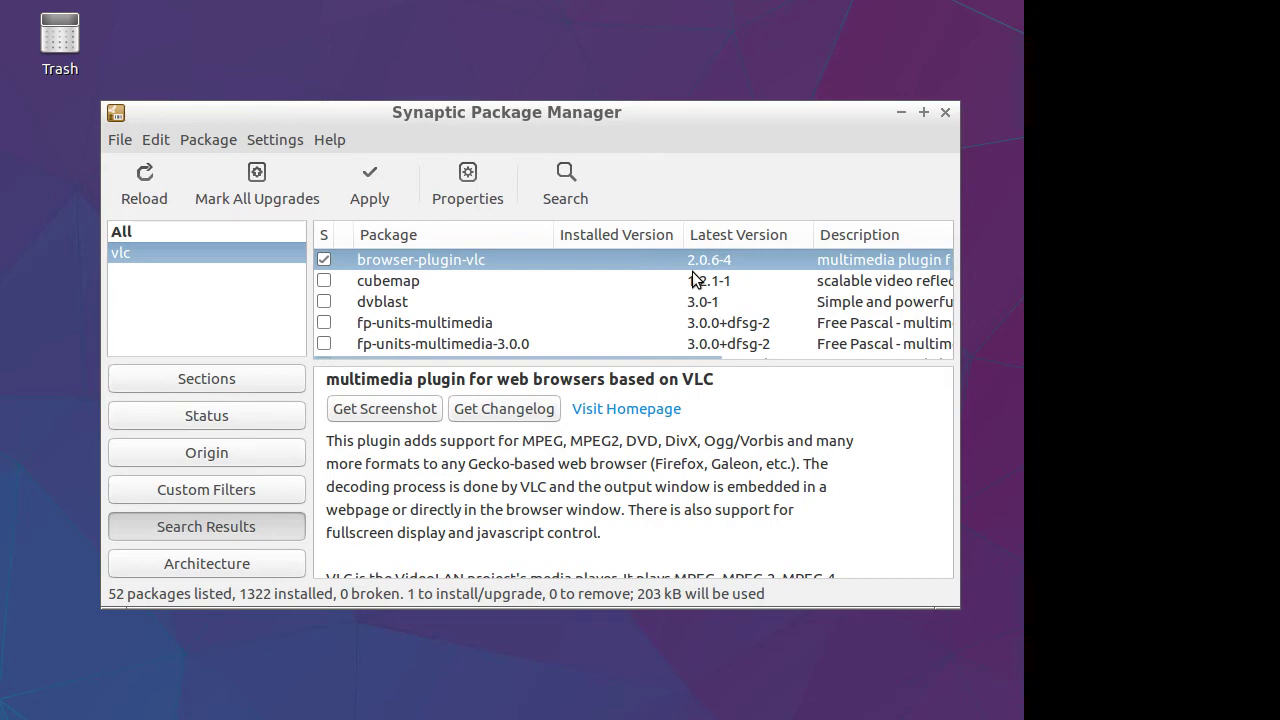
# Maximise the package manager, enlarge the package list and look through the VLC-related packages and their installed versions.
pyautogui.scroll(-5, 693, 278)
pyautogui.click(923, 112)
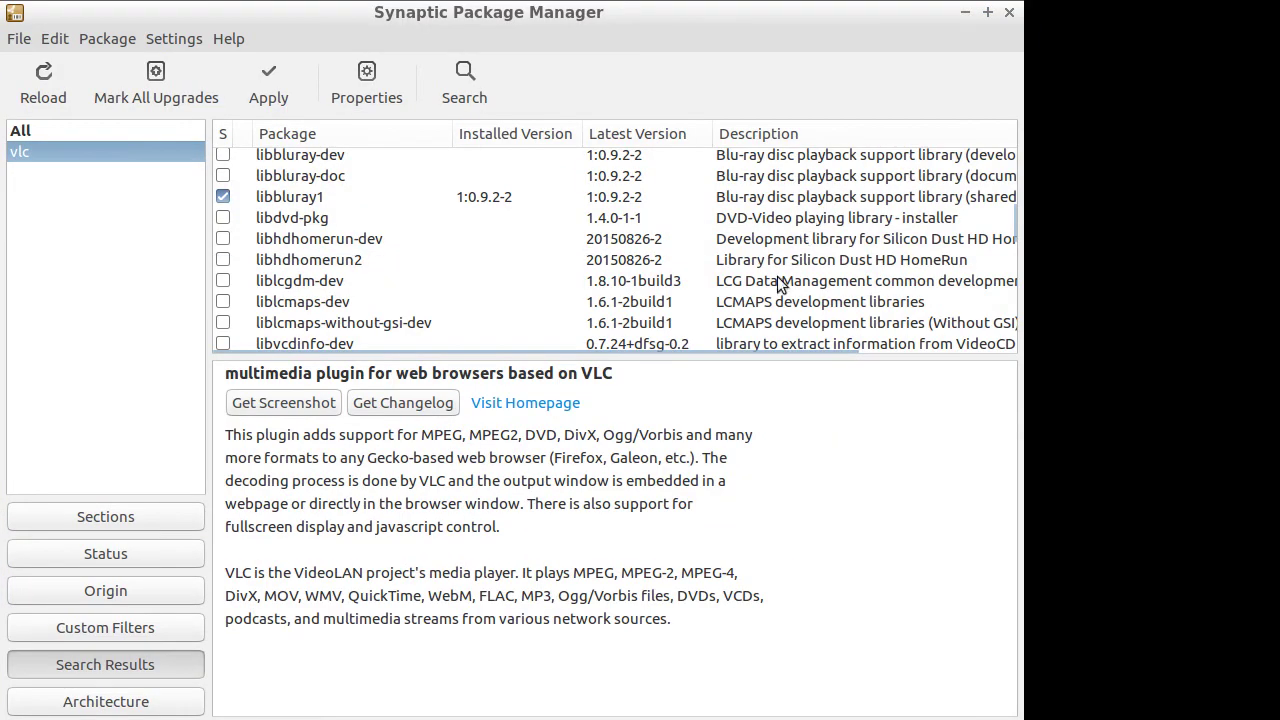
pyautogui.scroll(-2, 783, 285)
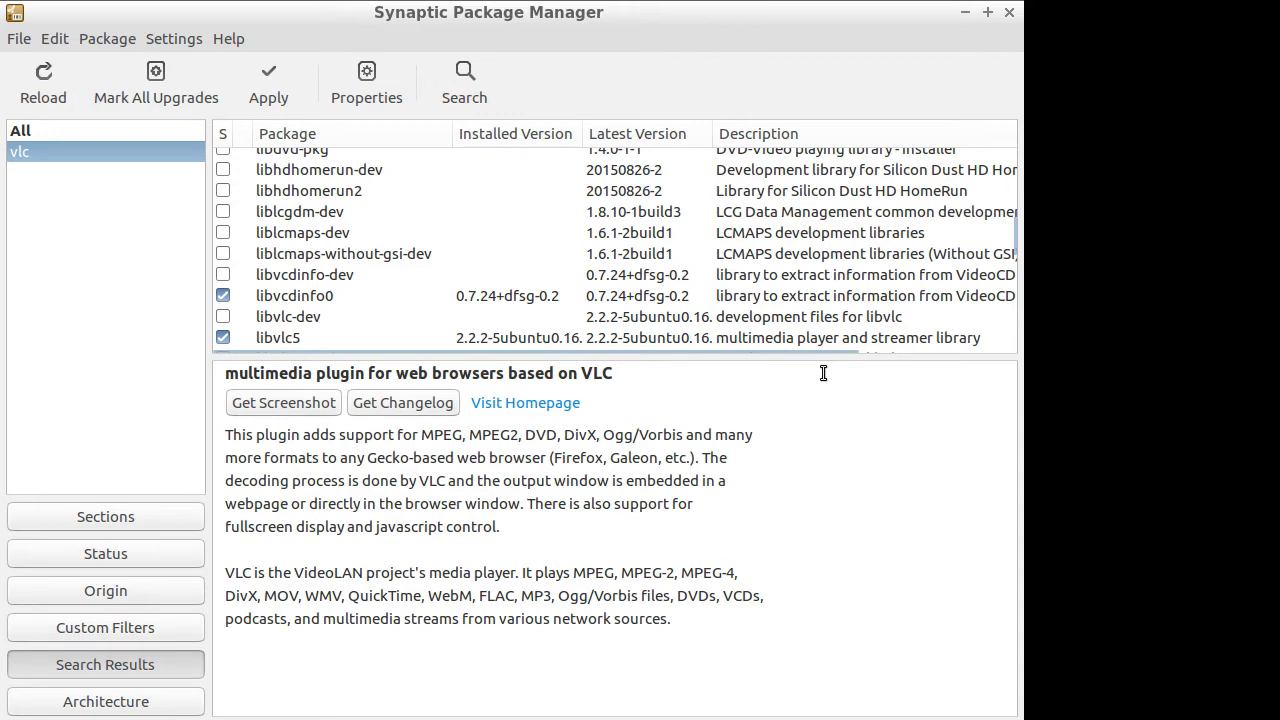
pyautogui.moveTo(823, 355); pyautogui.dragTo(823, 518)
pyautogui.scroll(-3, 590, 432)
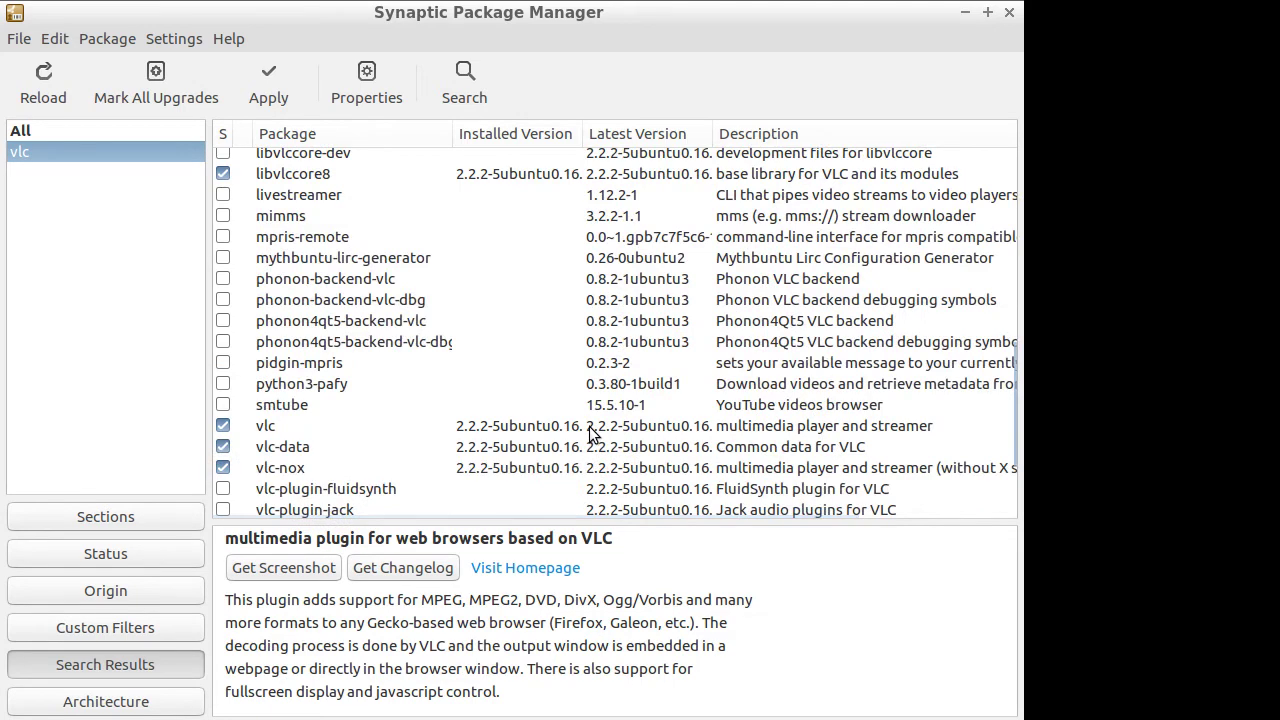
pyautogui.scroll(-2, 590, 432)
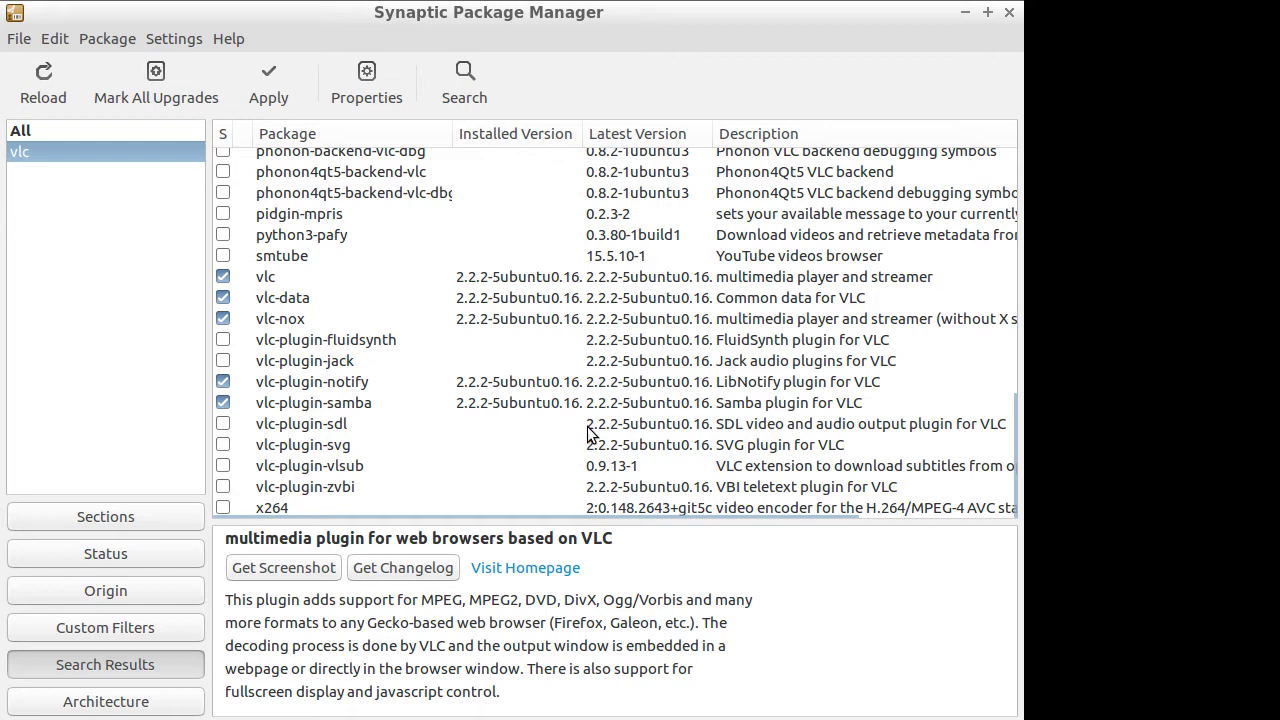
pyautogui.scroll(15, 590, 432)
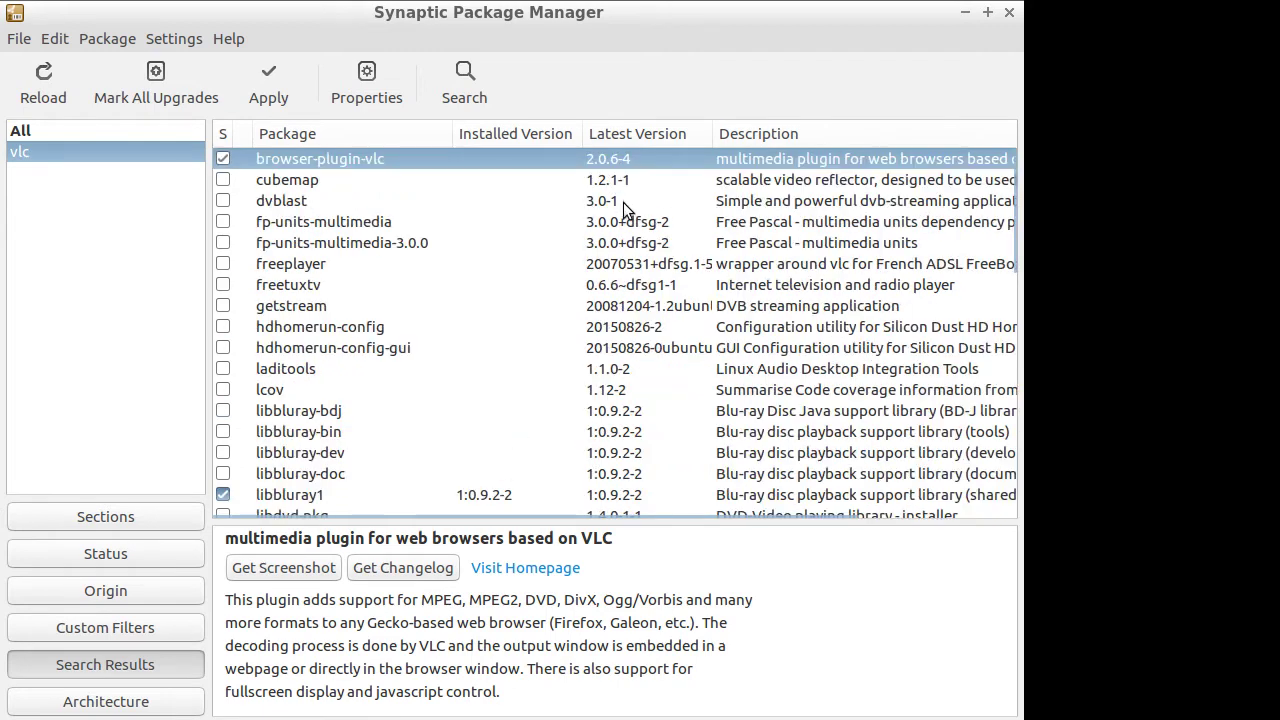
pyautogui.scroll(-3, 617, 355)
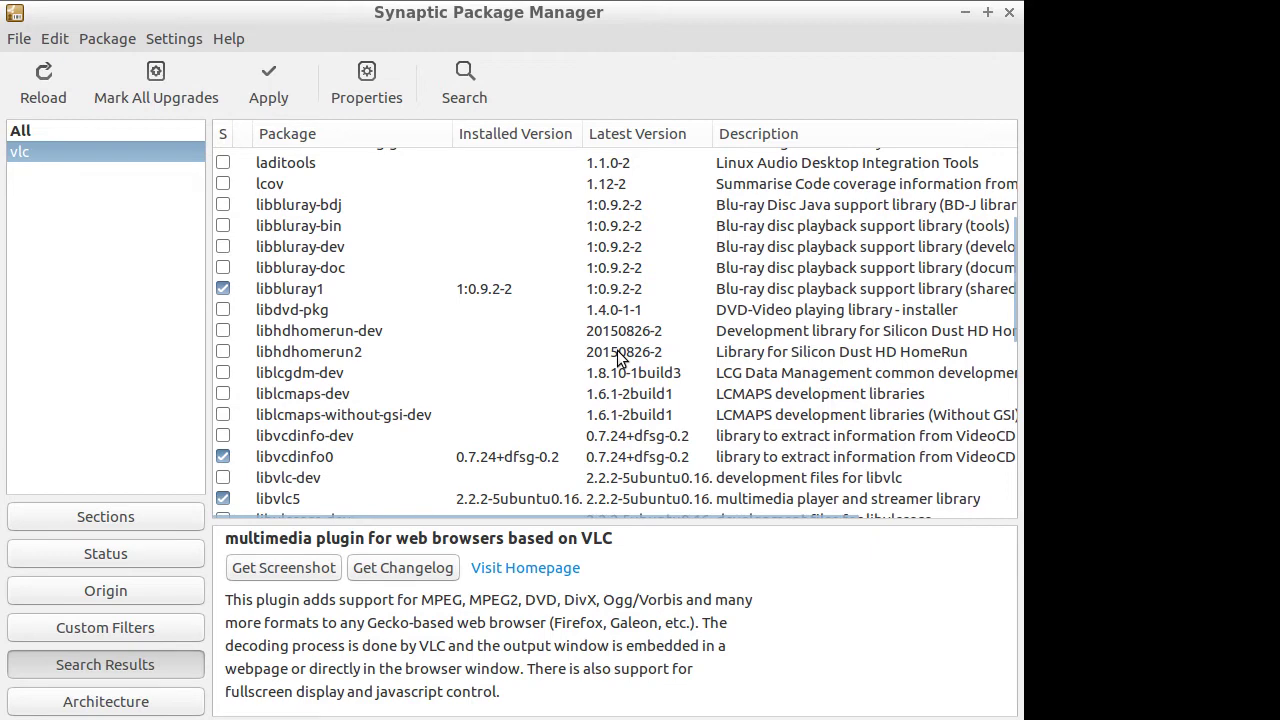
pyautogui.scroll(-2, 498, 441)
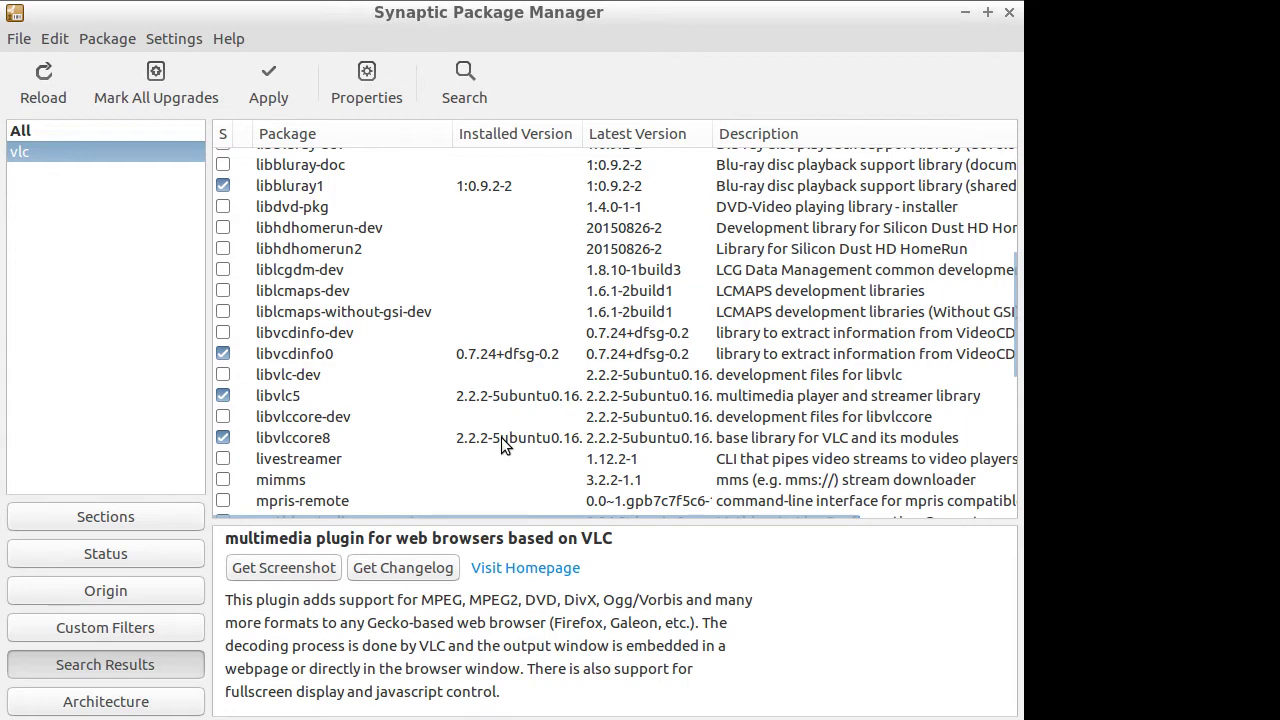
# Mark vlc-plugin-sdl, vlc-plugin-svg, x264 and vlc-plugin-zvbi for installation, accepting the additional required packages.
pyautogui.scroll(-10, 505, 445)
pyautogui.click(223, 445)
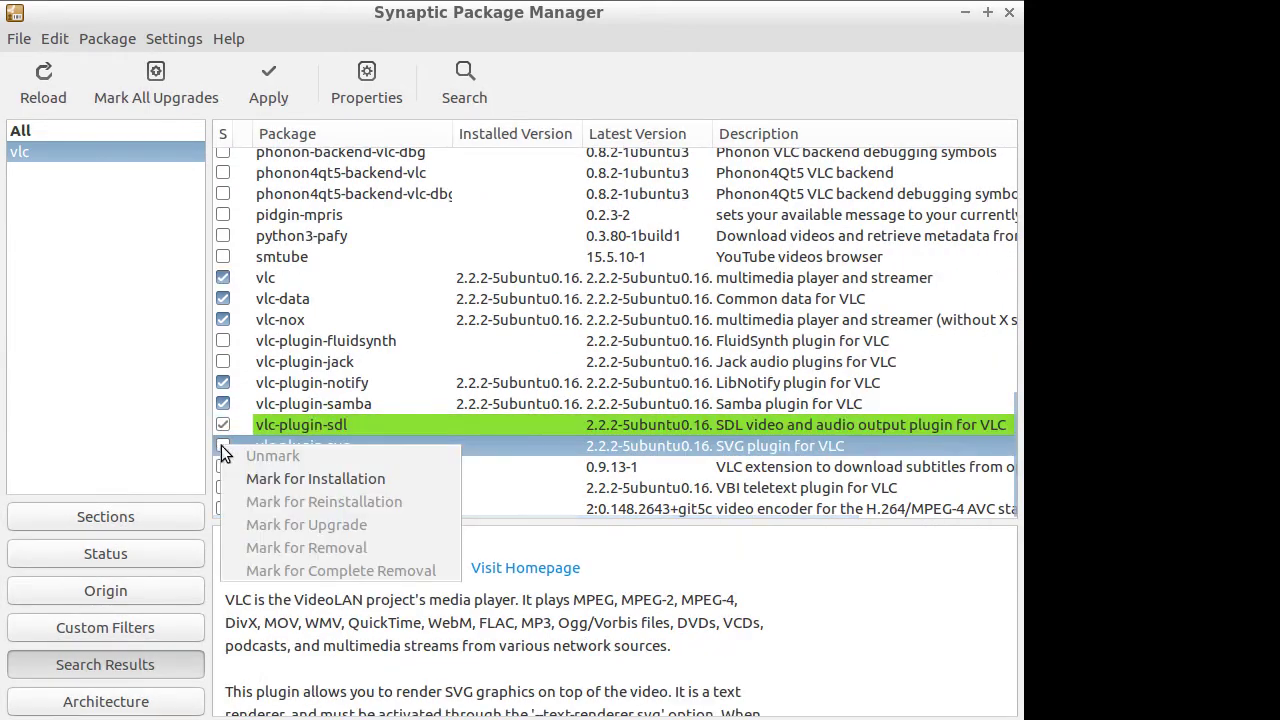
pyautogui.click(268, 478)
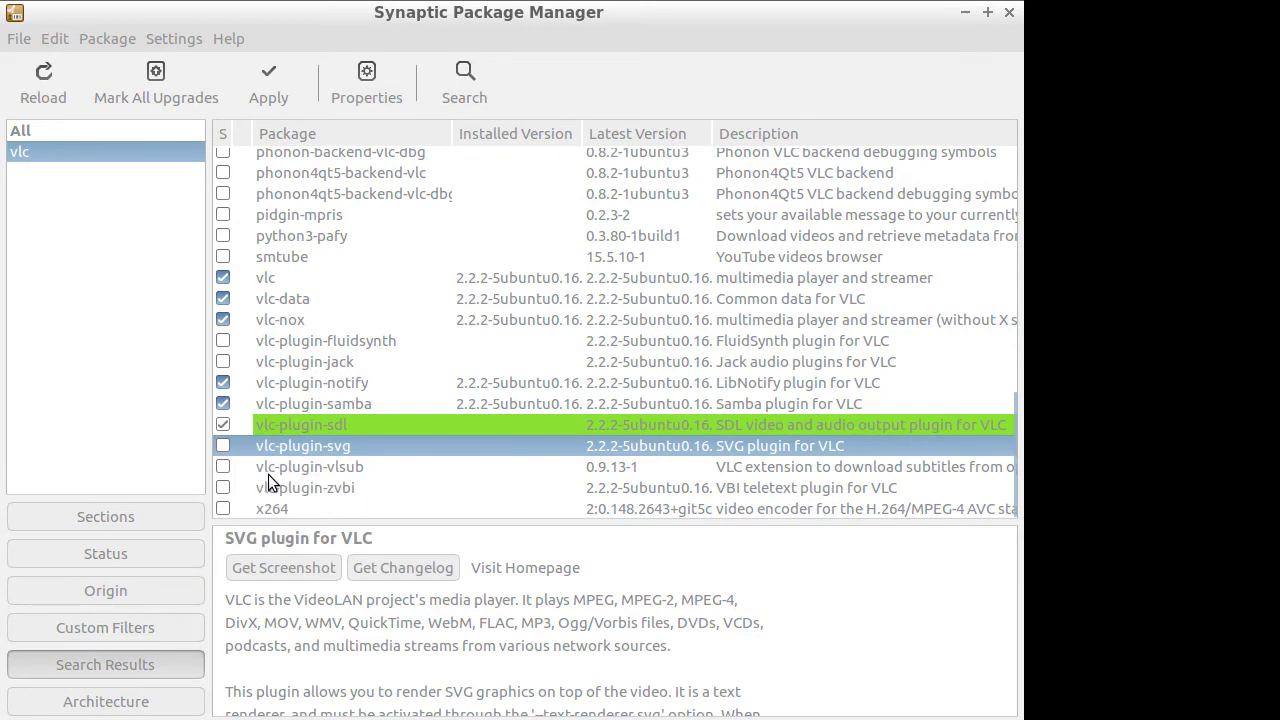
pyautogui.doubleClick(270, 508)
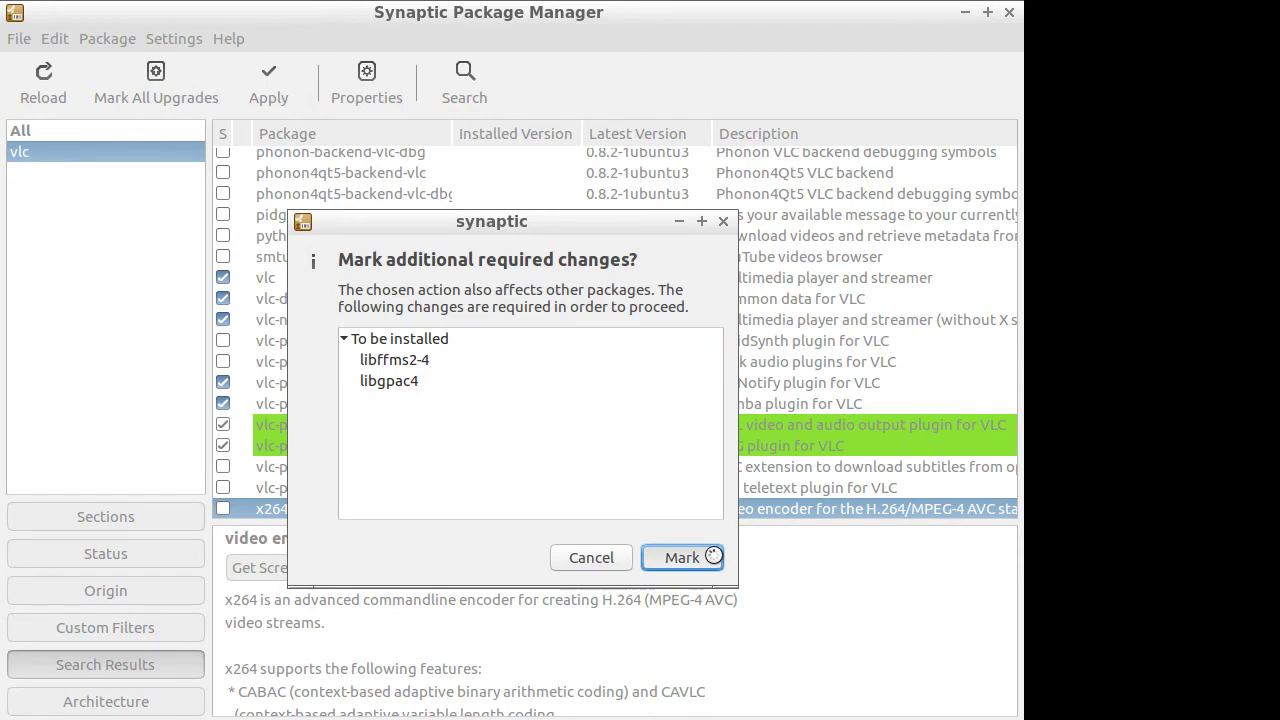
pyautogui.doubleClick(338, 488)
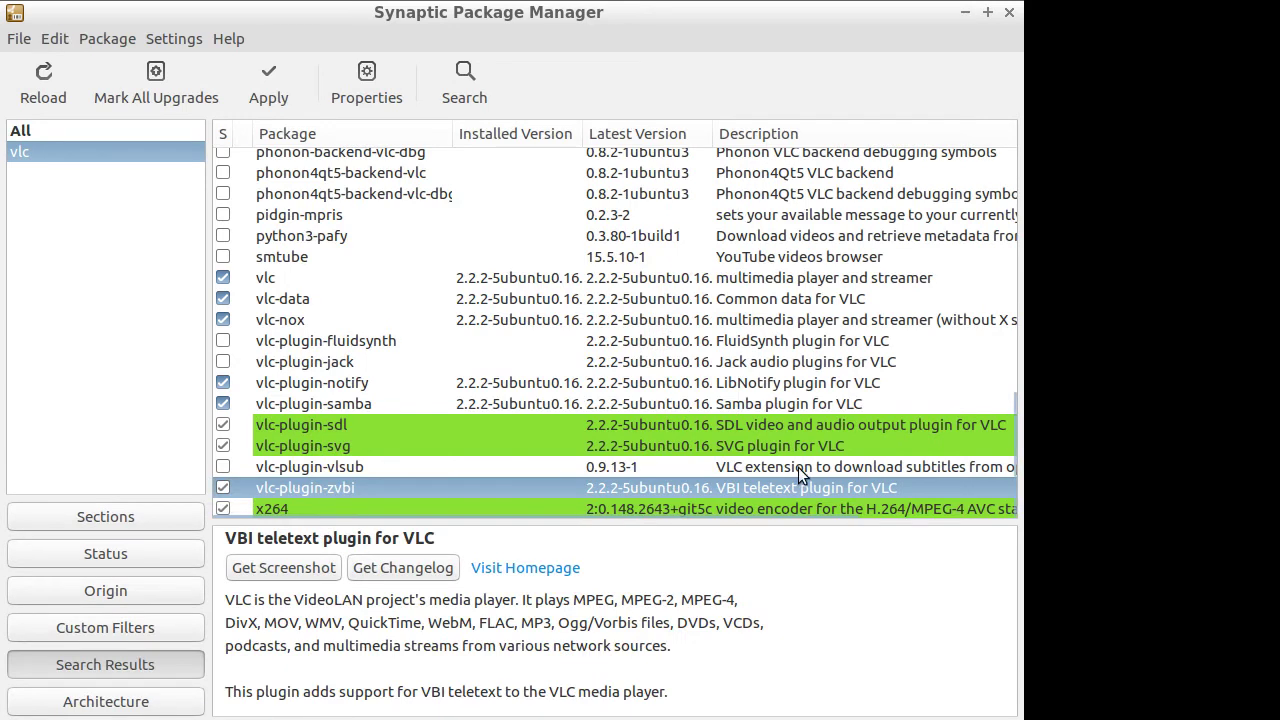
# Apply the marked VLC package installations and set the progress window to close automatically after changes are successfully applied.
pyautogui.click(487, 467)
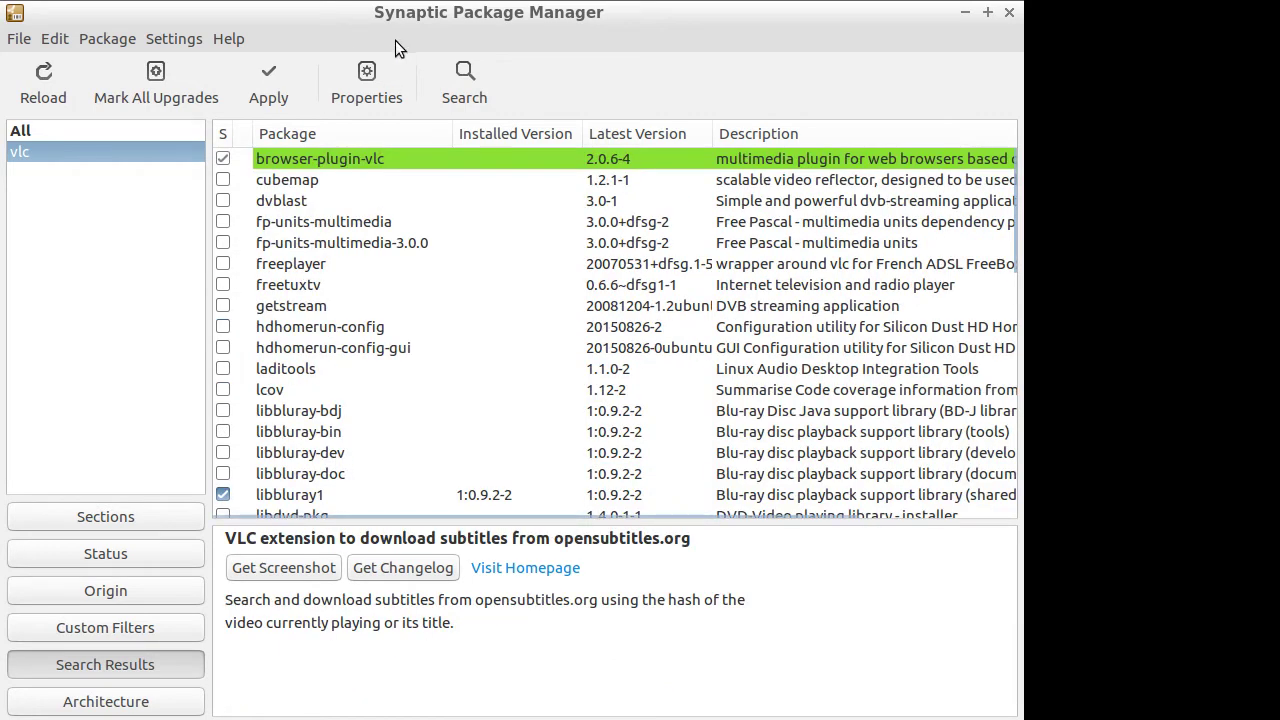
pyautogui.click(267, 100)
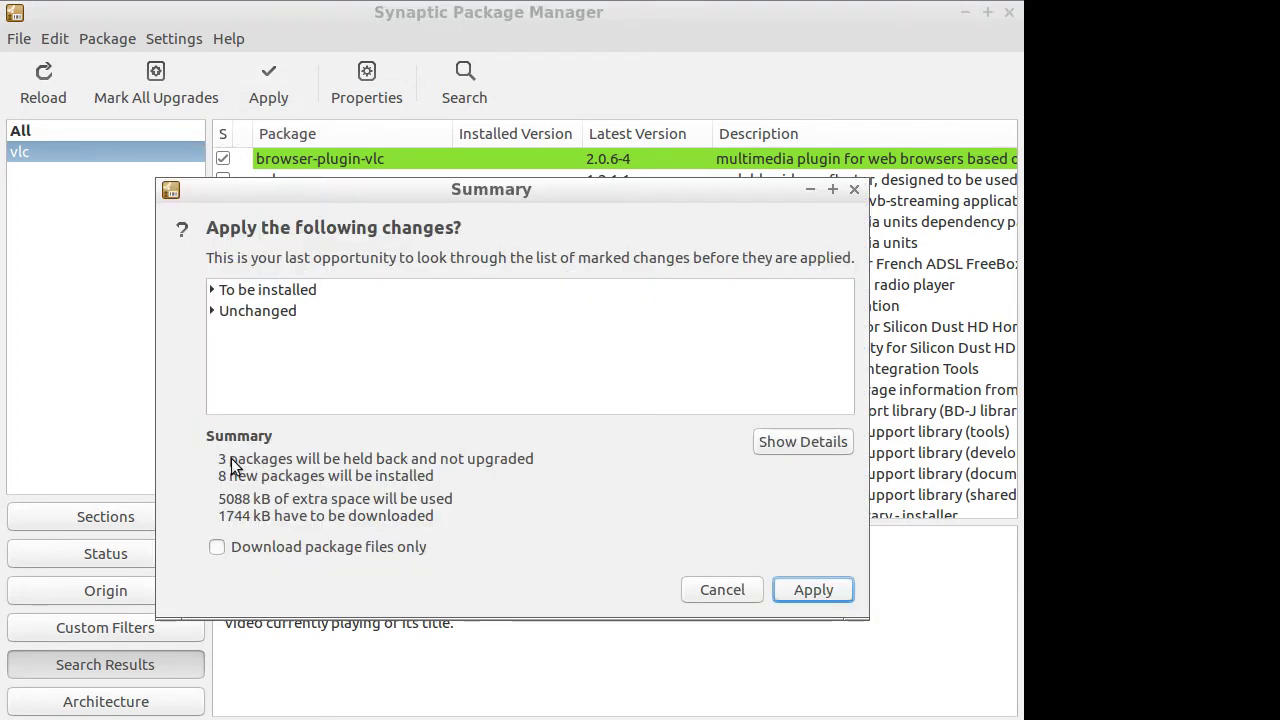
pyautogui.click(815, 588)
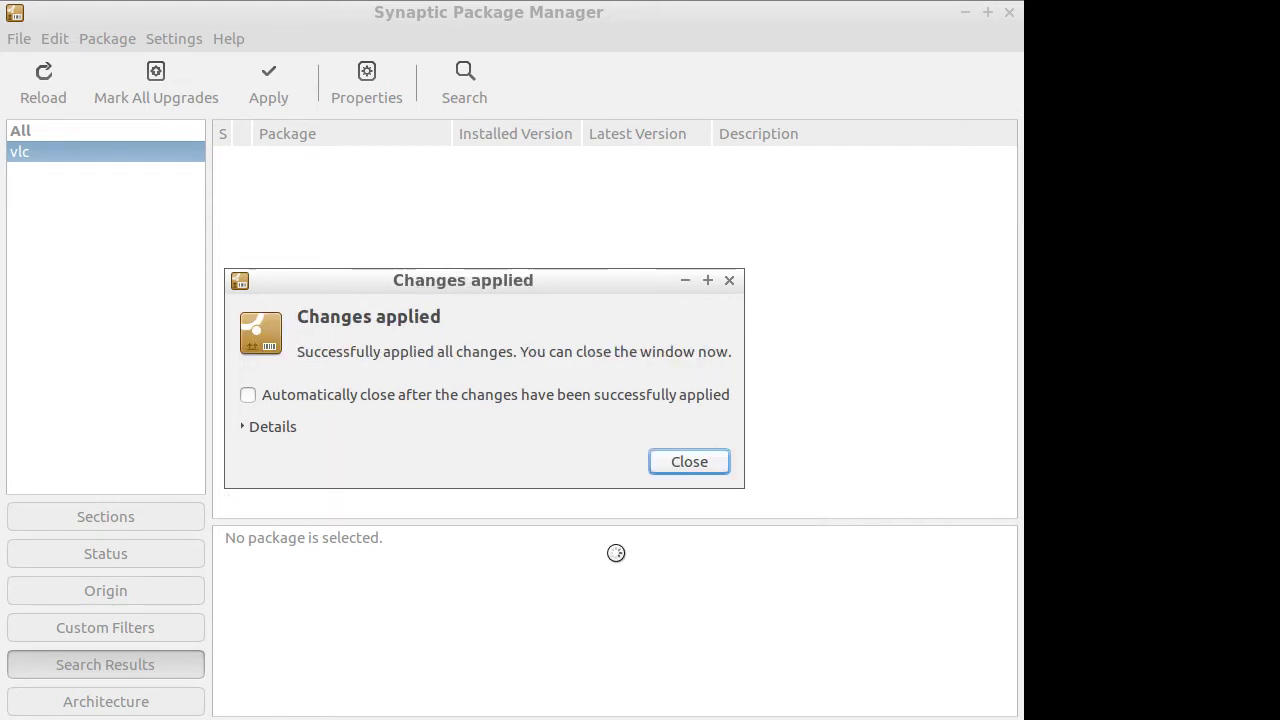
pyautogui.click(248, 396)
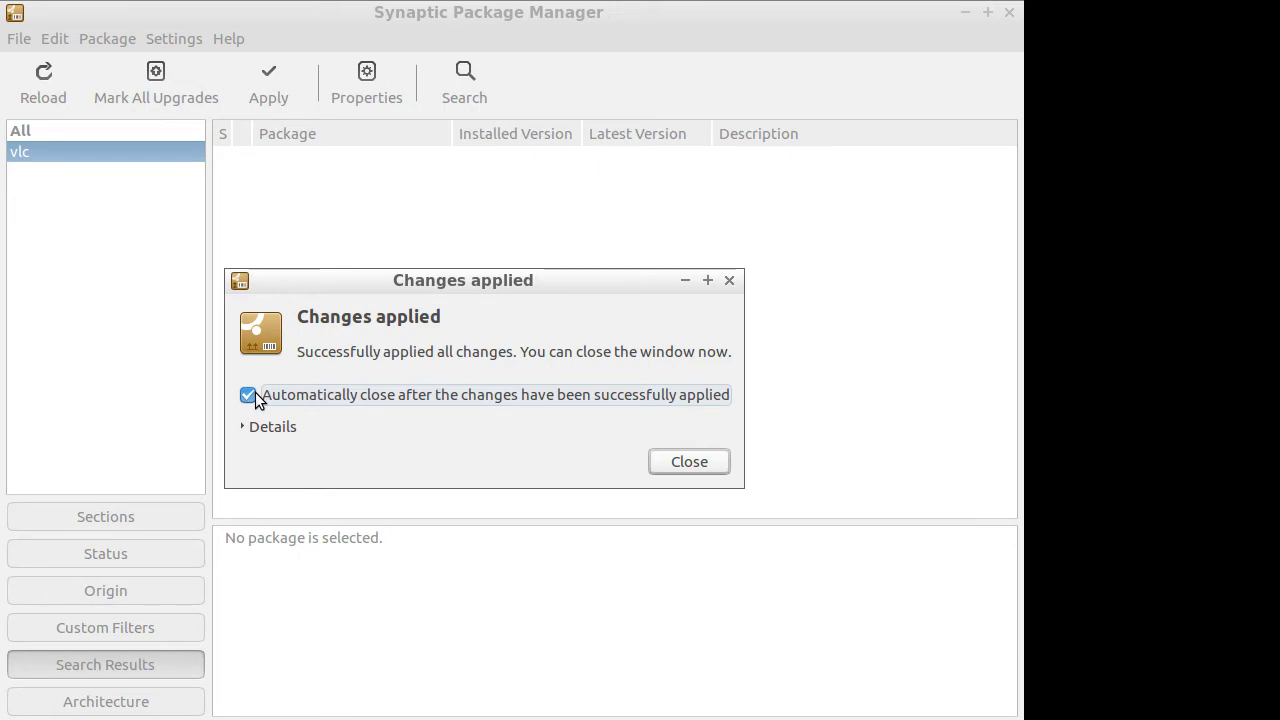
pyautogui.press('Return')
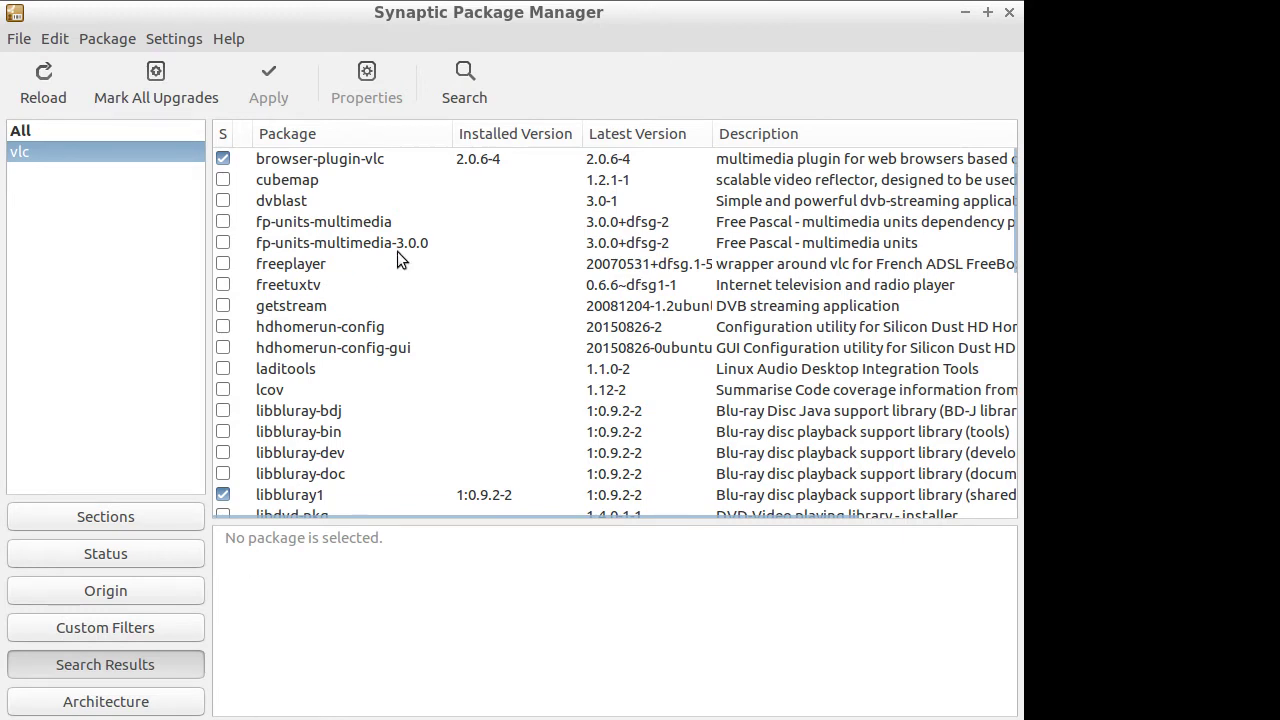
# Look through the VLC package list for installed versions, briefly switching to OBS and minimising it.
pyautogui.scroll(-5, 415, 399)
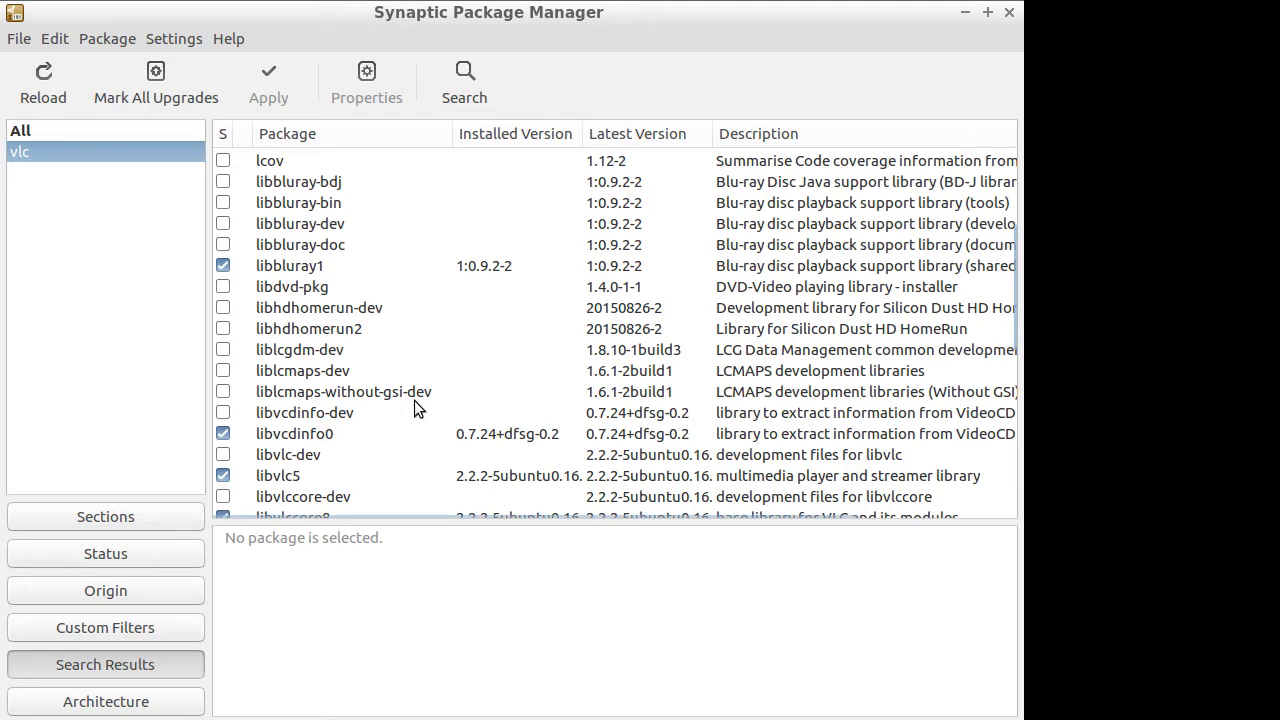
pyautogui.scroll(-3, 414, 400)
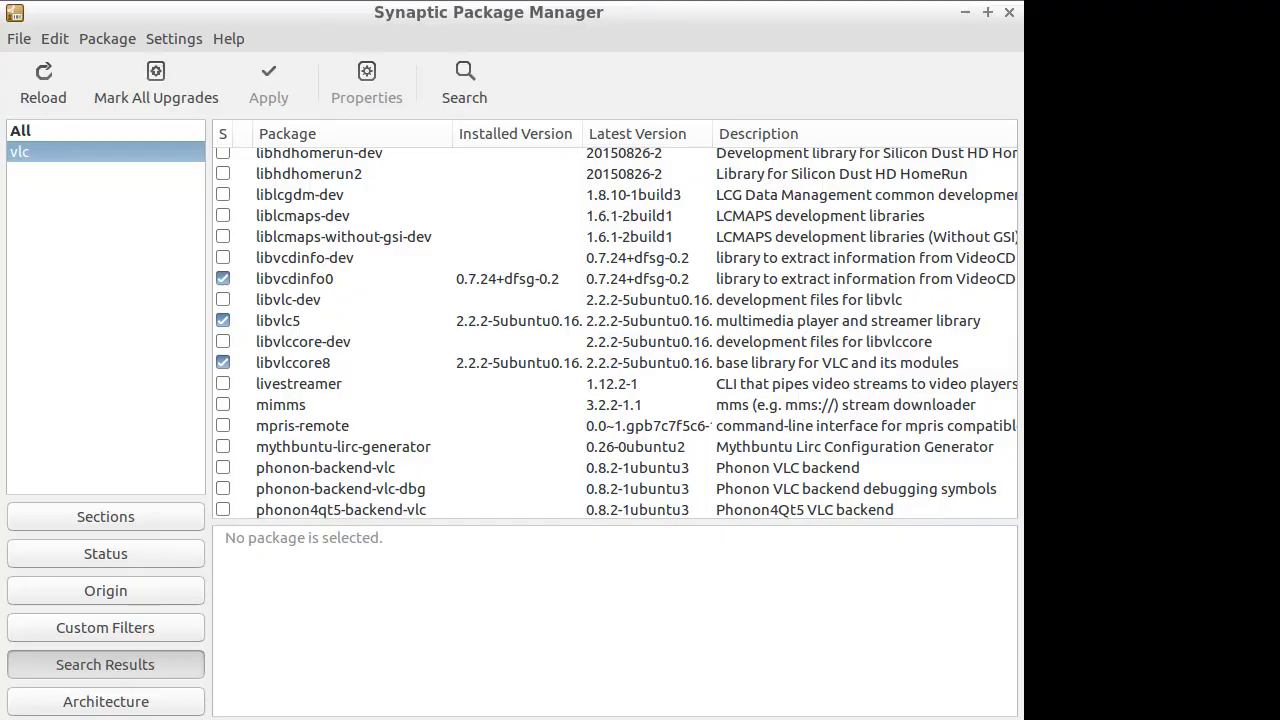
pyautogui.hotkey('alt', 'Tab')
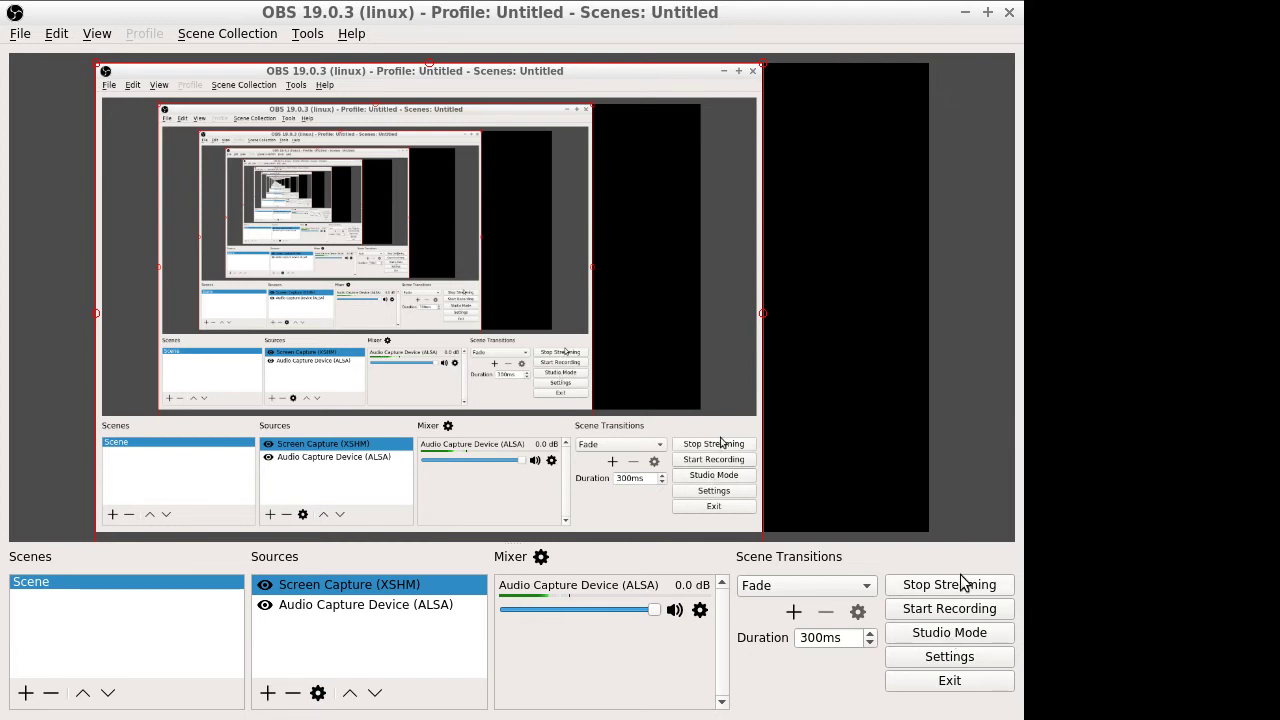
pyautogui.click(965, 12)
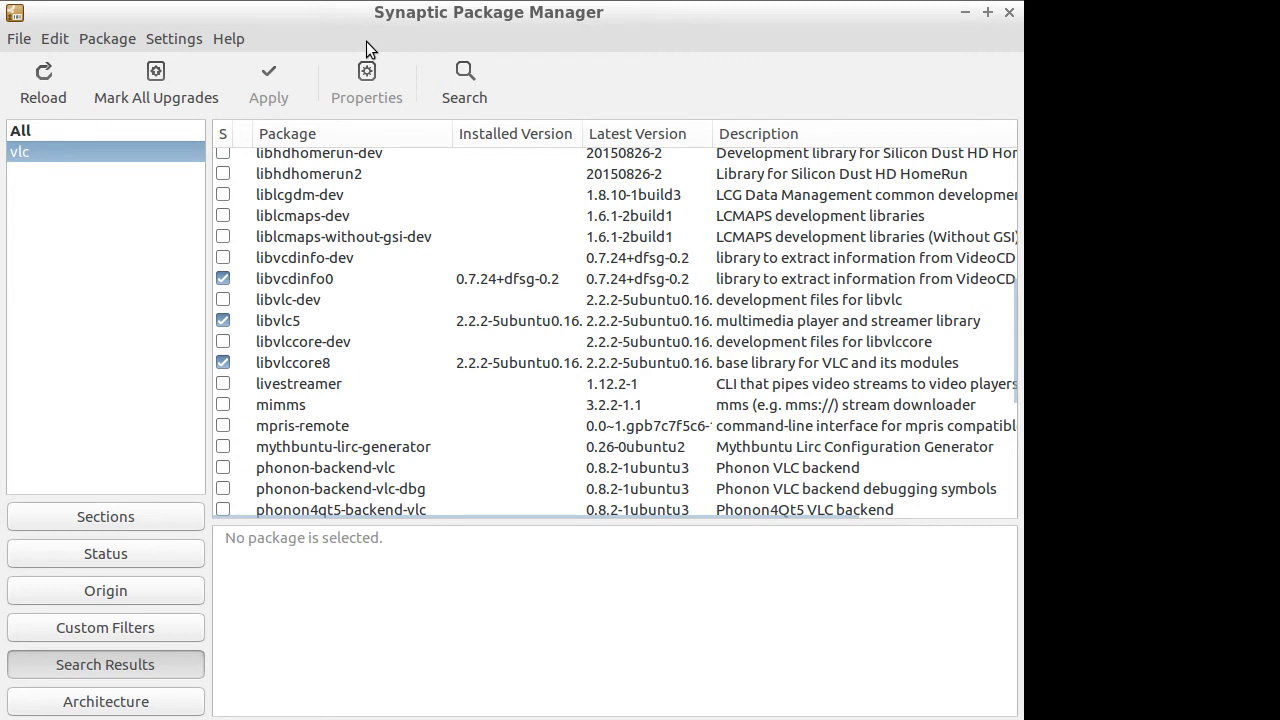
# Search package names and descriptions for "geogebra".
pyautogui.hotkey('ctrl', 'f')
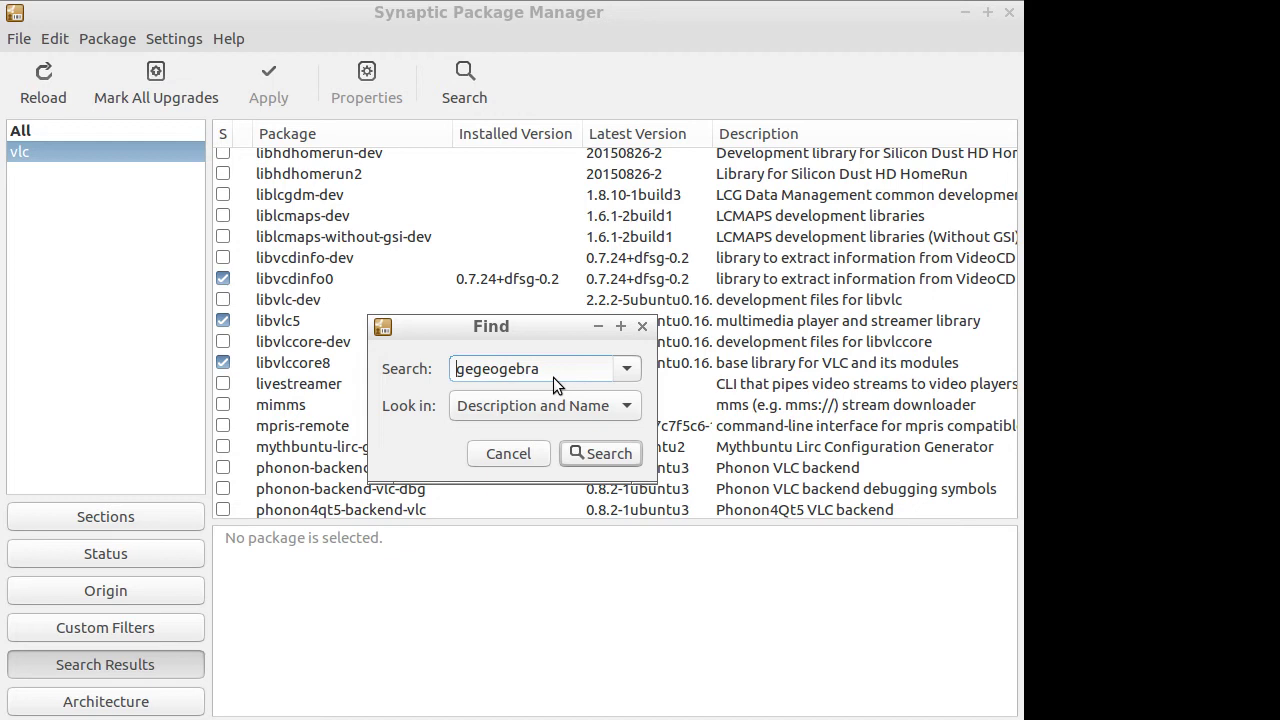
pyautogui.press('Delete')
pyautogui.press('Delete')
pyautogui.press('Return')
# Mark the geogebra package for installation and apply the marked changes.
pyautogui.click(229, 164)
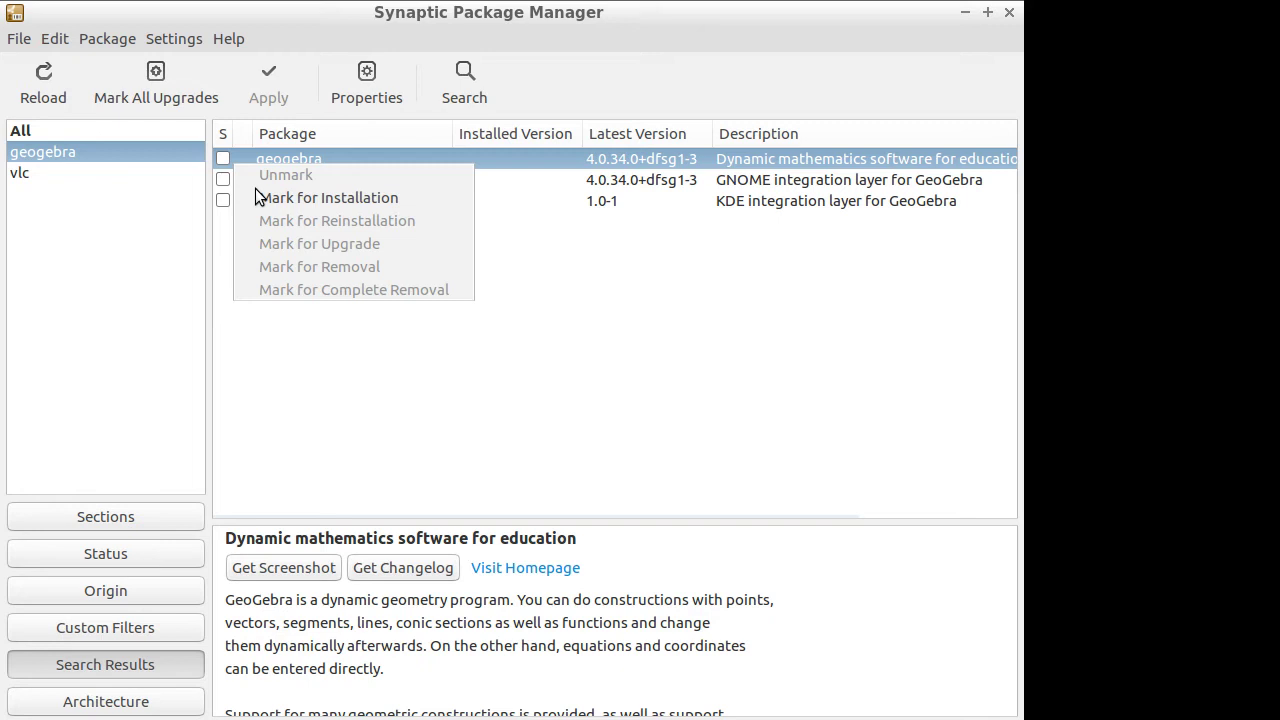
pyautogui.click(257, 197)
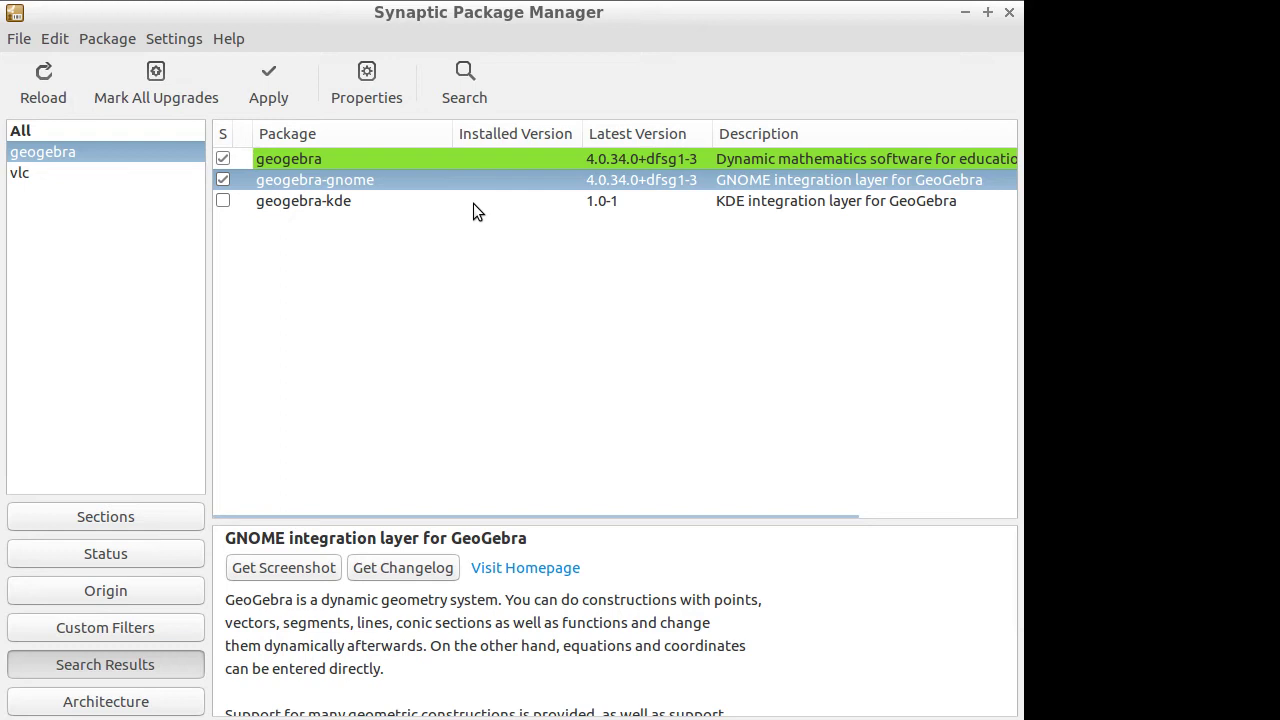
pyautogui.click(262, 98)
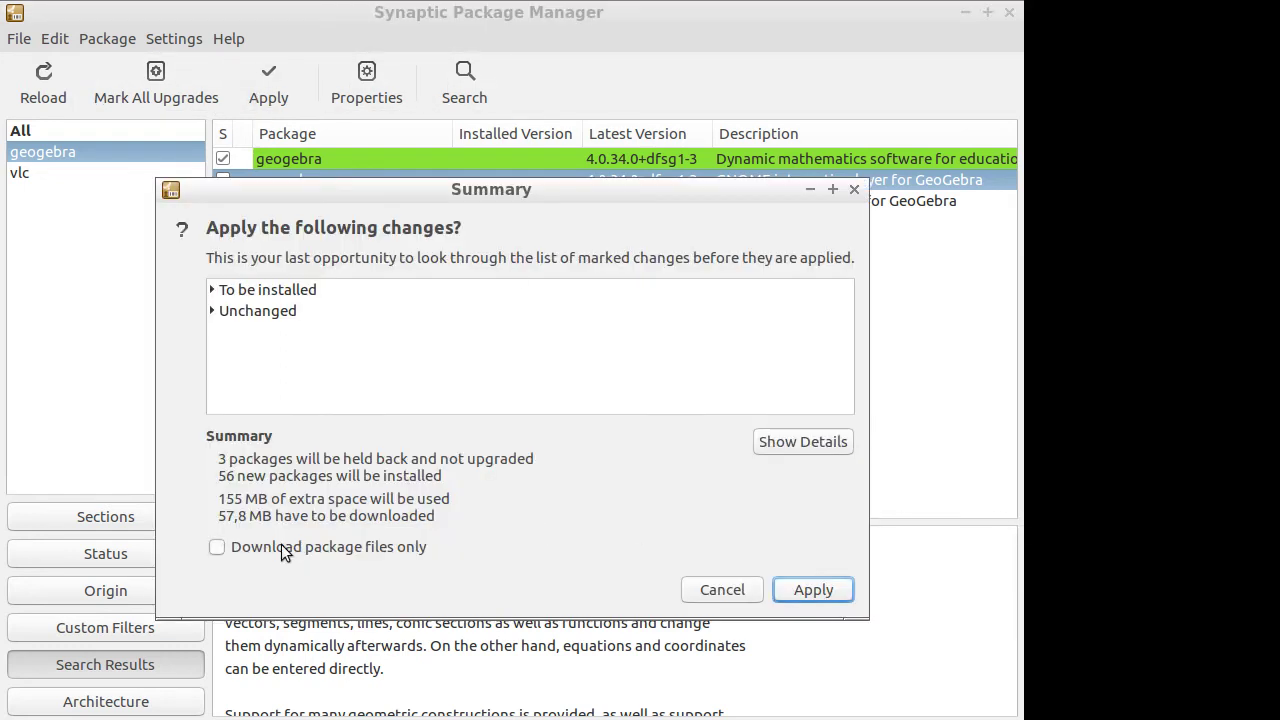
pyautogui.click(801, 594)
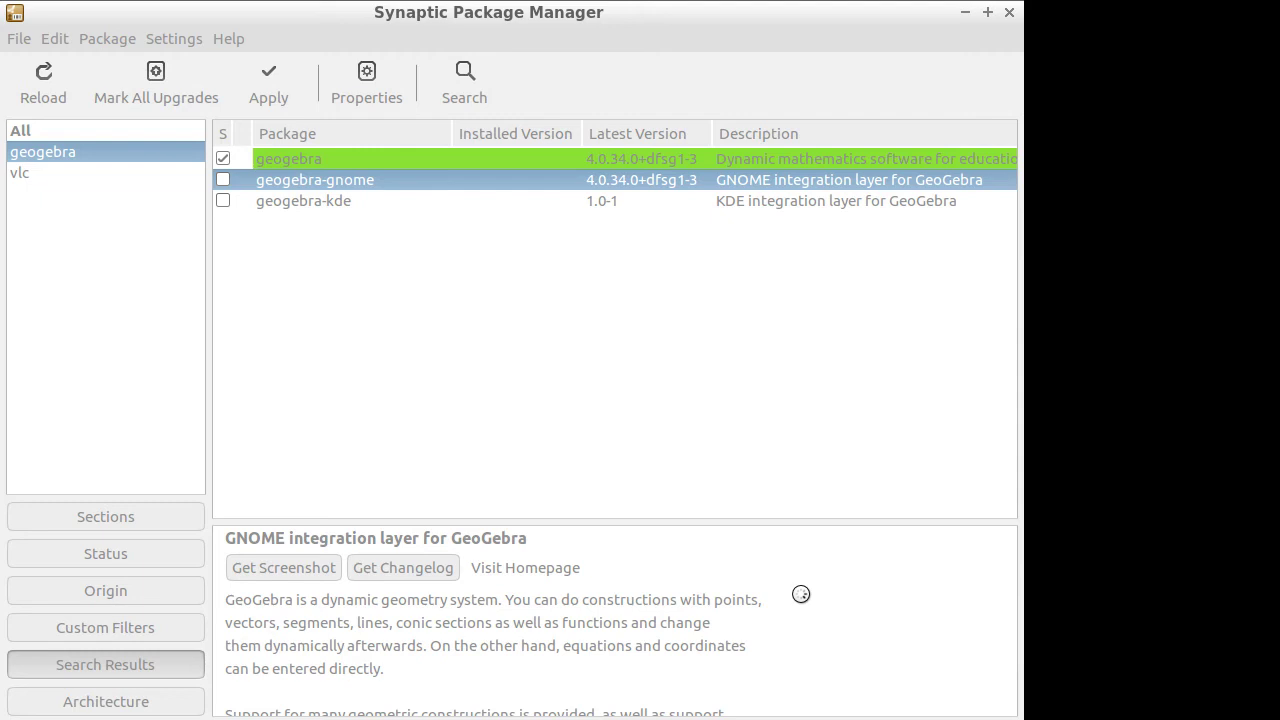
# Browse the Internet and System Tools categories of the application menu during the package download.
pyautogui.hotkey('alt', 'F1')
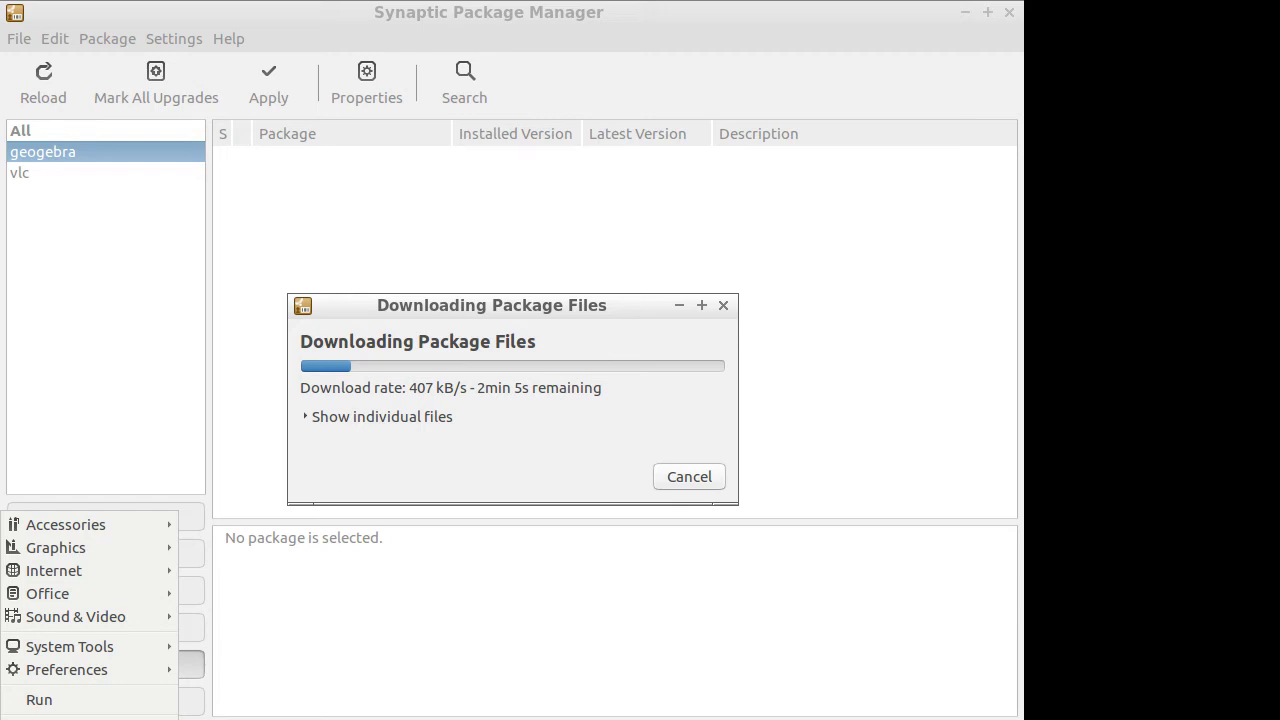
pyautogui.moveTo(80, 564)
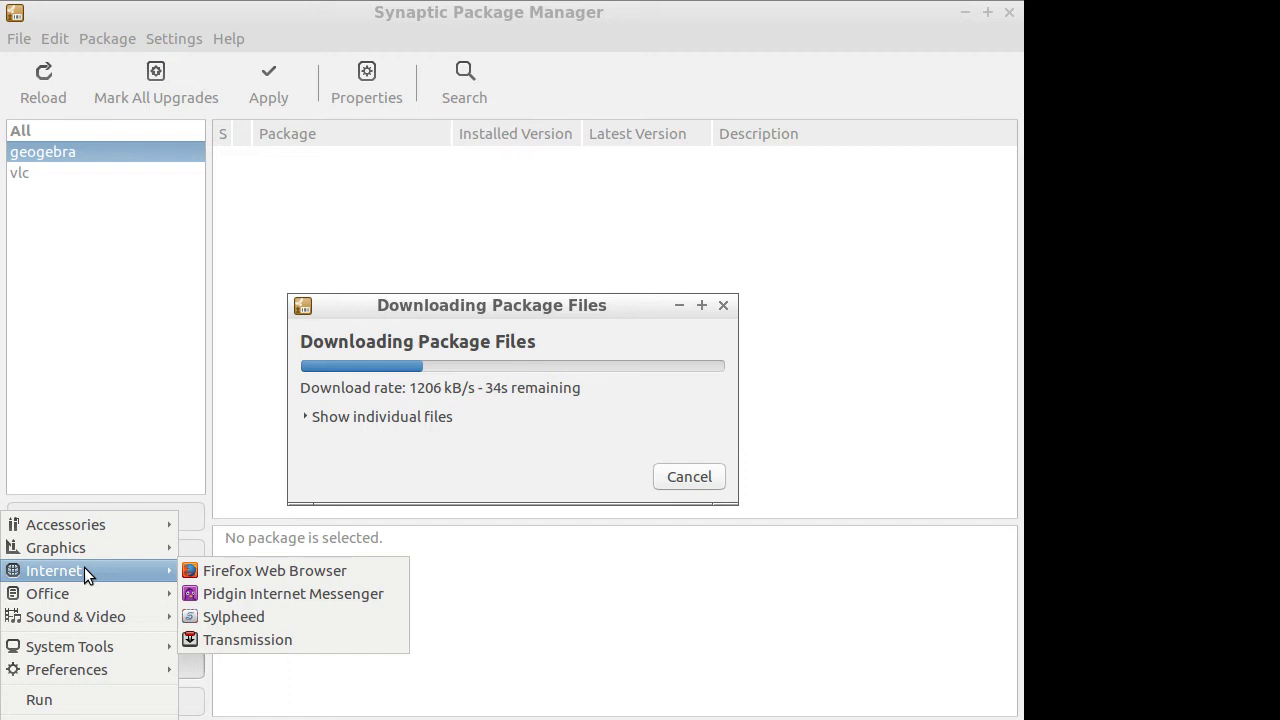
pyautogui.moveTo(168, 648)
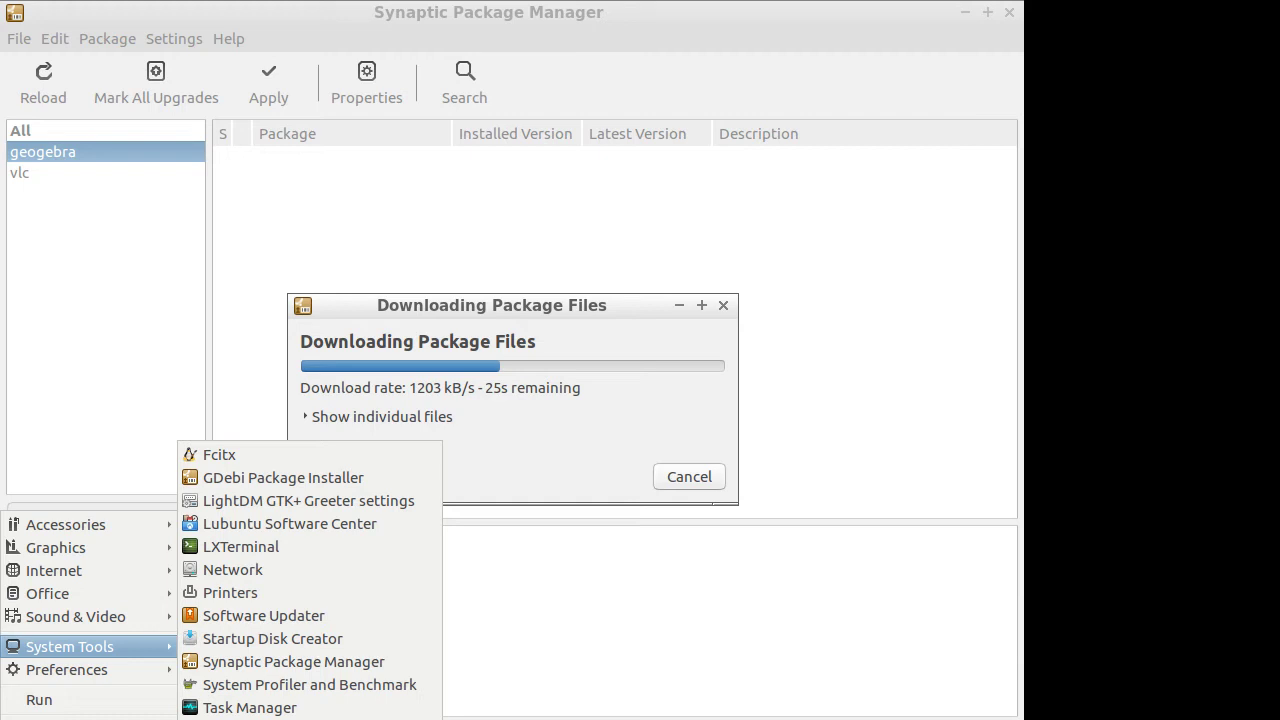
pyautogui.click(623, 686)
pyautogui.hotkey('alt', 'Tab')
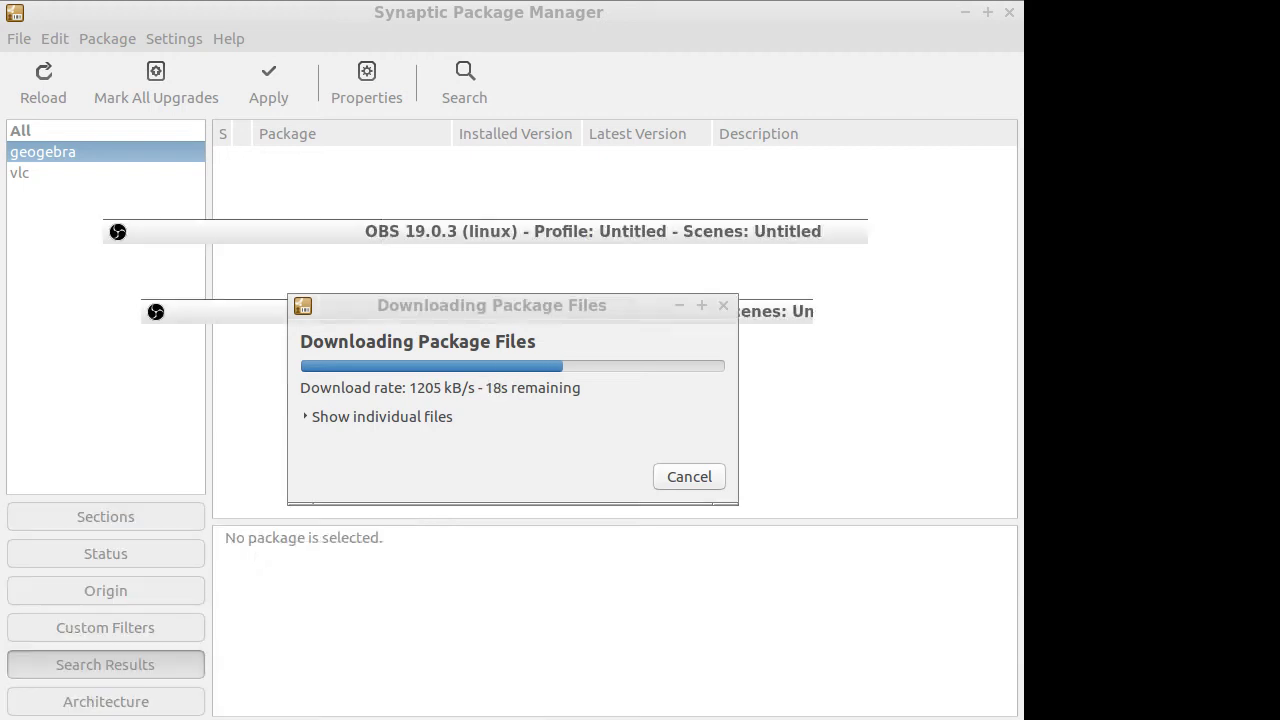
pyautogui.hotkey('alt', 'Tab')
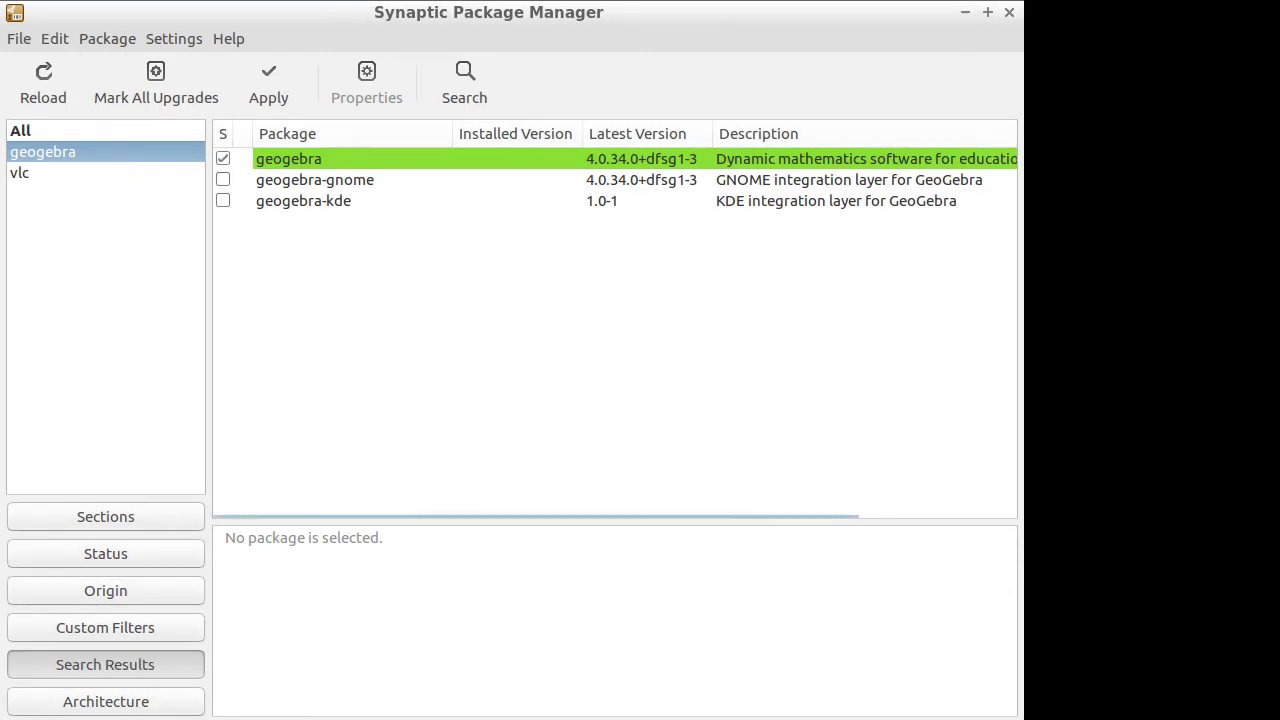
pyautogui.press('super')
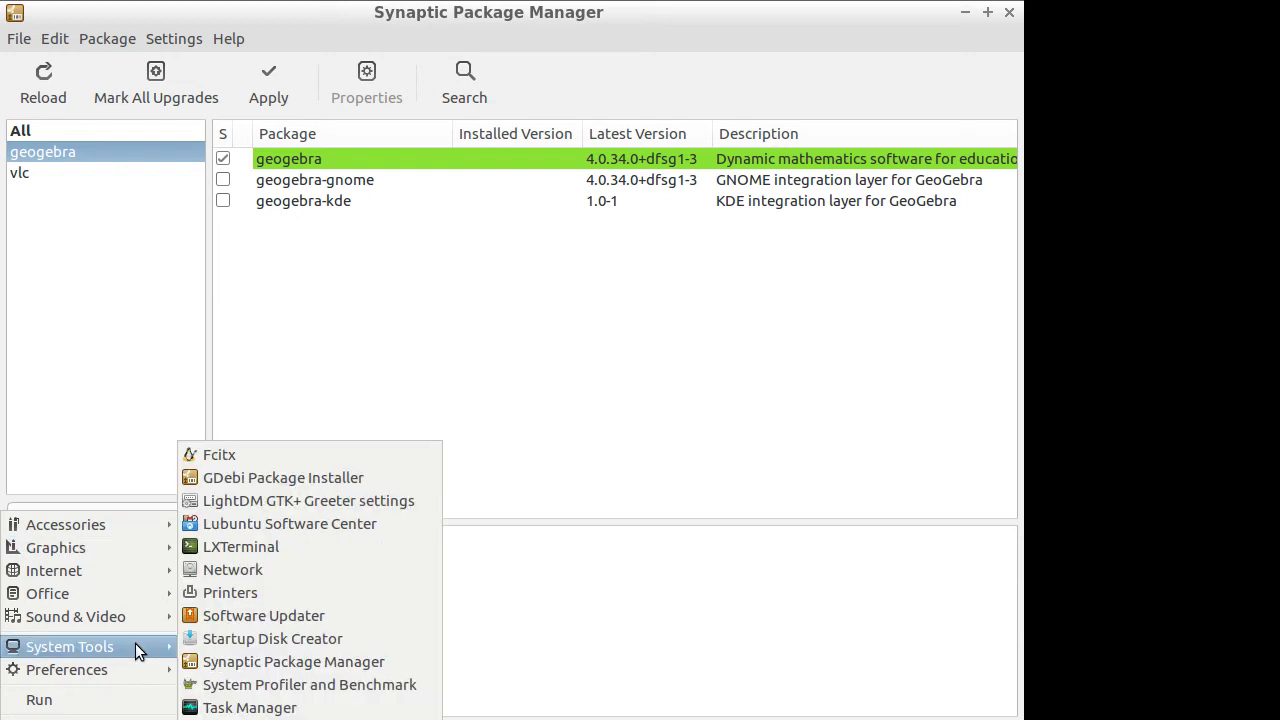
# Mark geogebra-gnome for installation as well and apply the changes with the download package files only option.
pyautogui.click(234, 165)
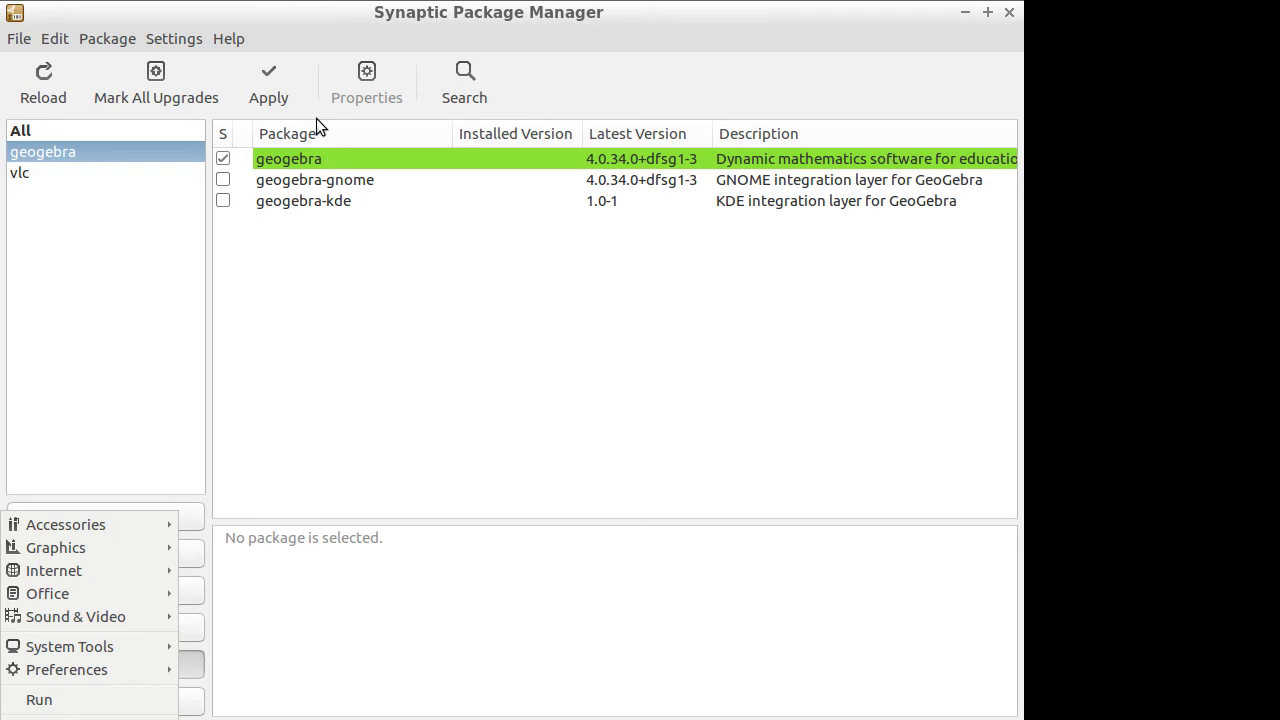
pyautogui.hotkey('ctrl', 'p')
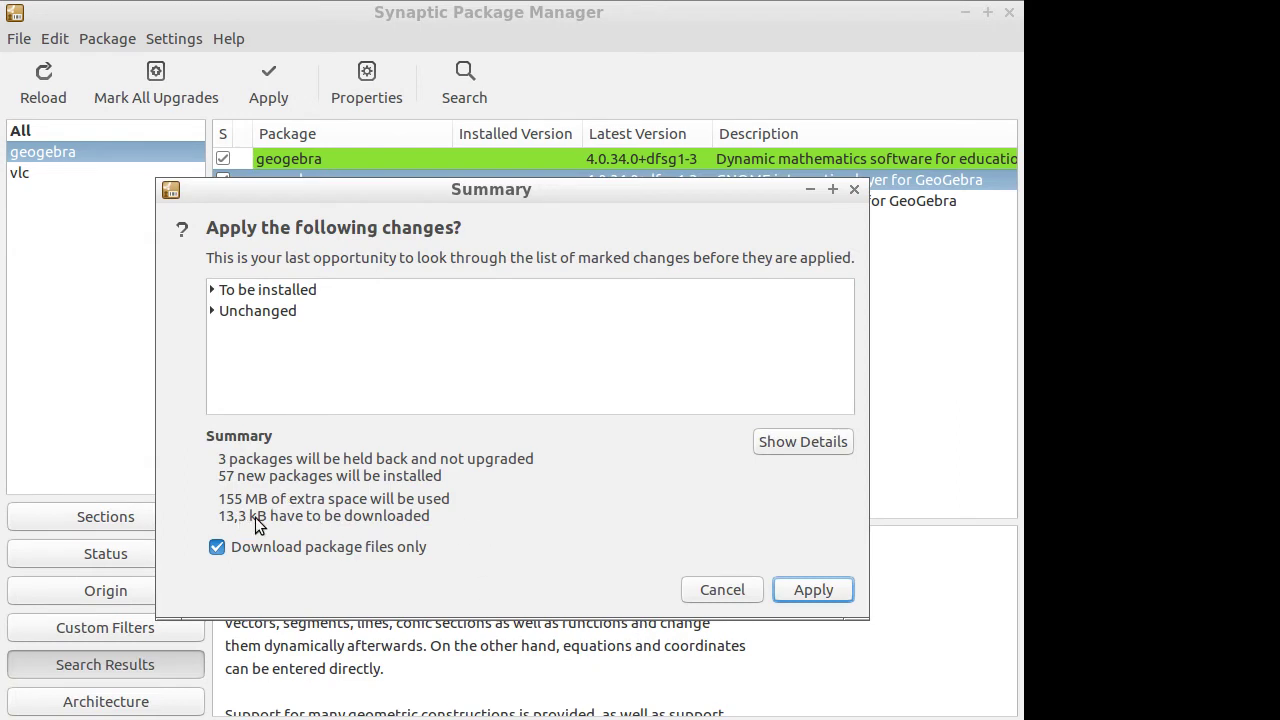
pyautogui.click(815, 588)
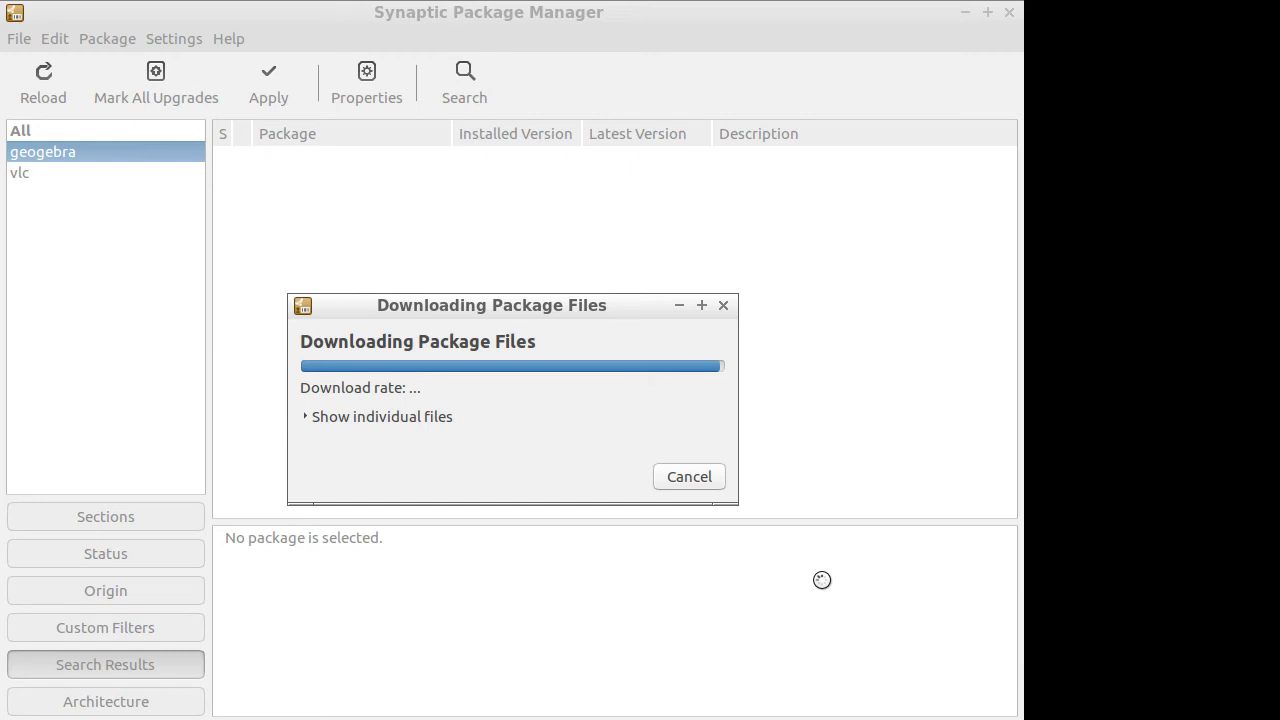
# Look through the Sound & Video category of the application menu and dismiss the menu.
pyautogui.press('super')
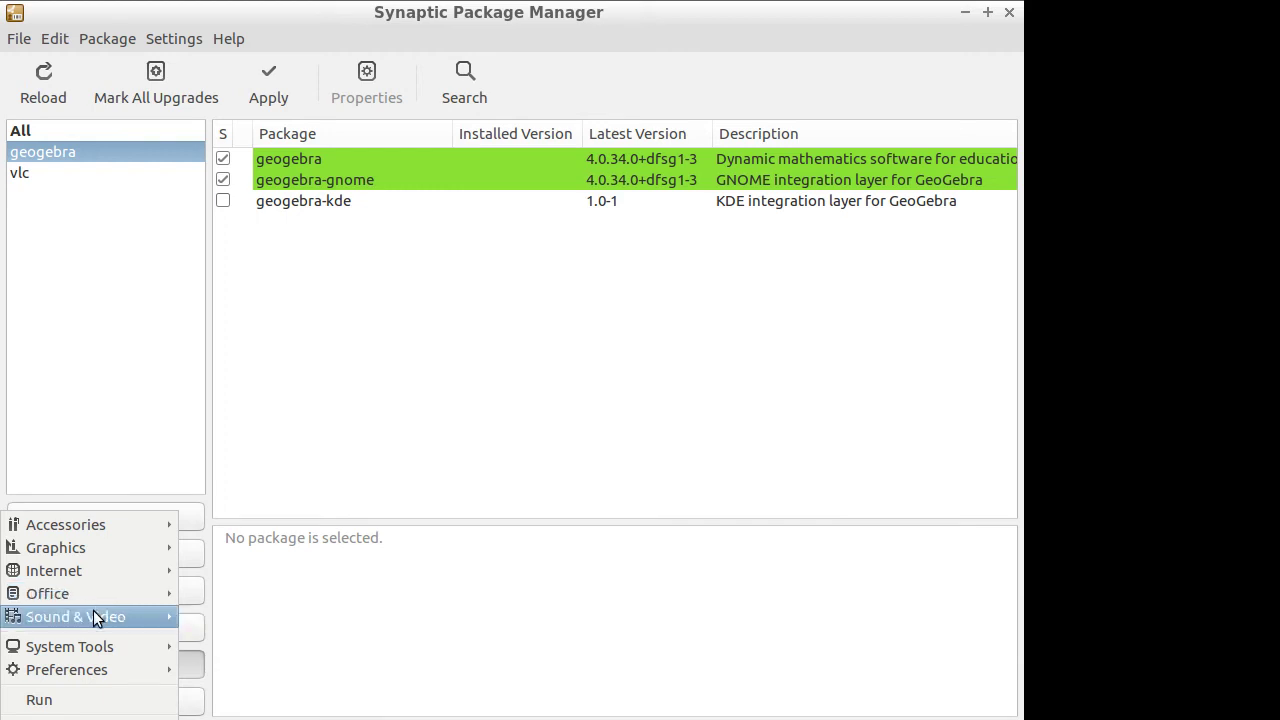
pyautogui.moveTo(95, 617)
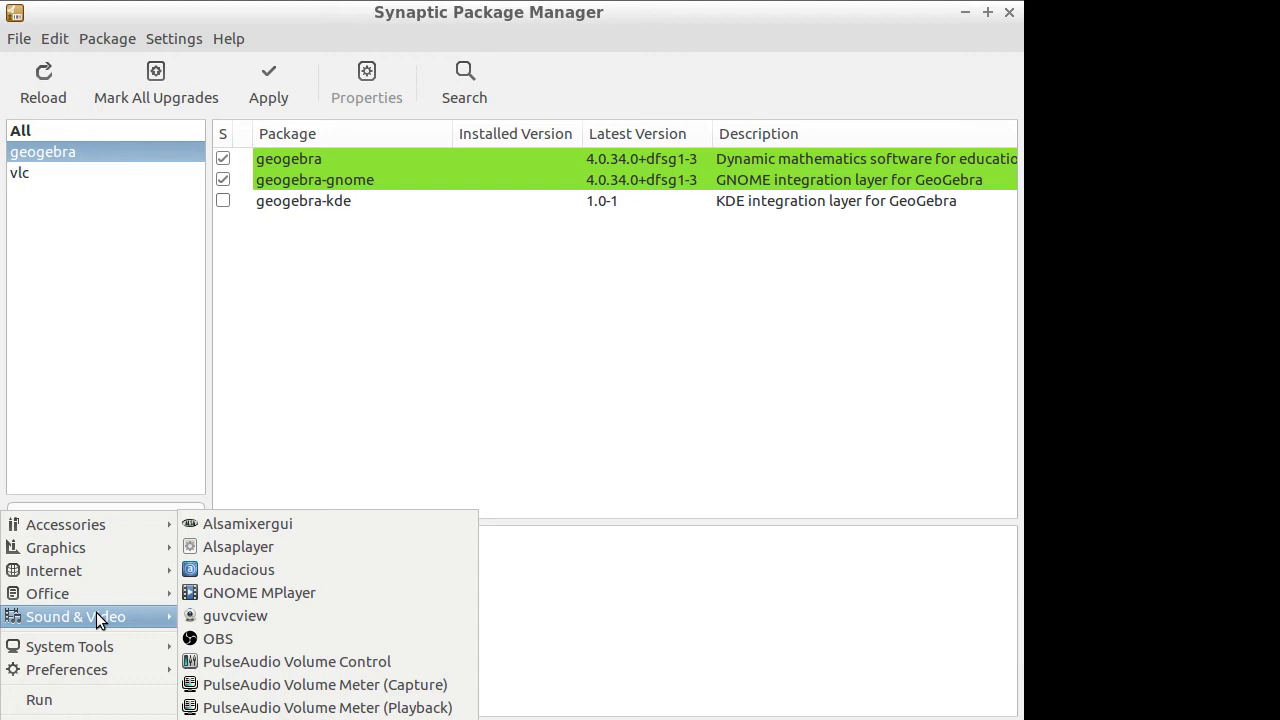
pyautogui.click(1017, 14)
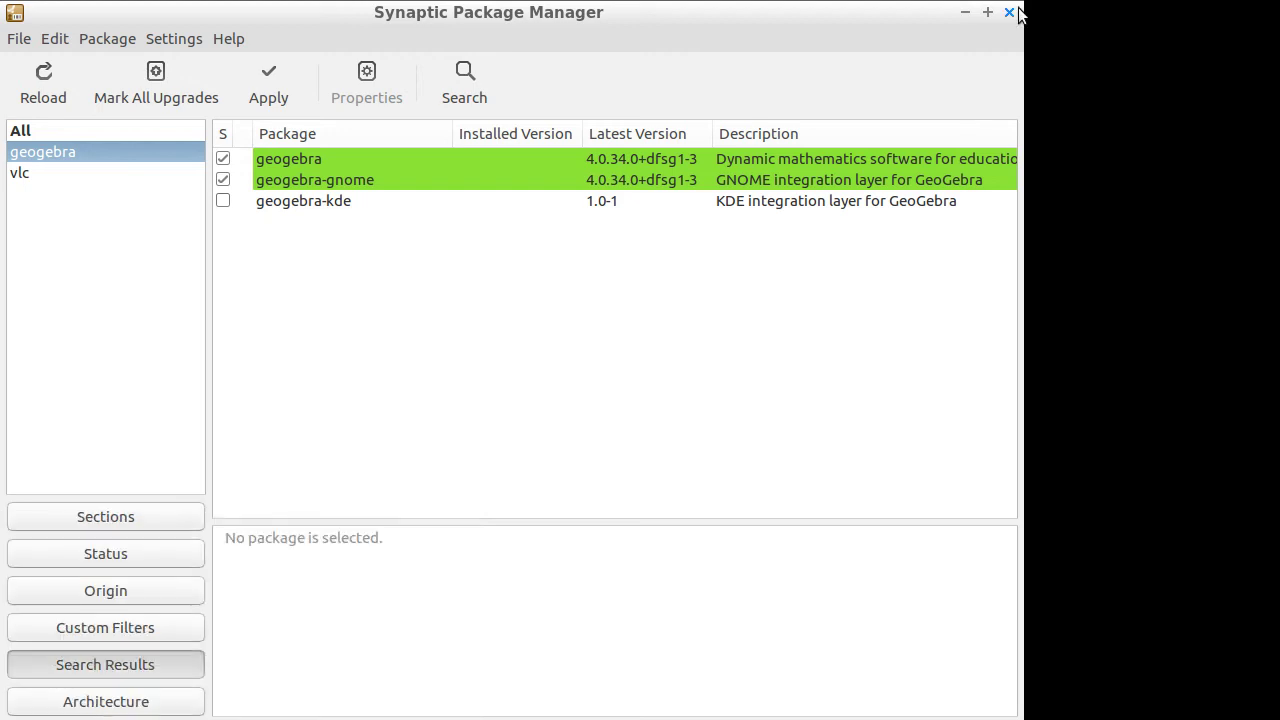
# Close the package manager and minimise the OBS window to reveal the desktop.
pyautogui.click(1017, 12)
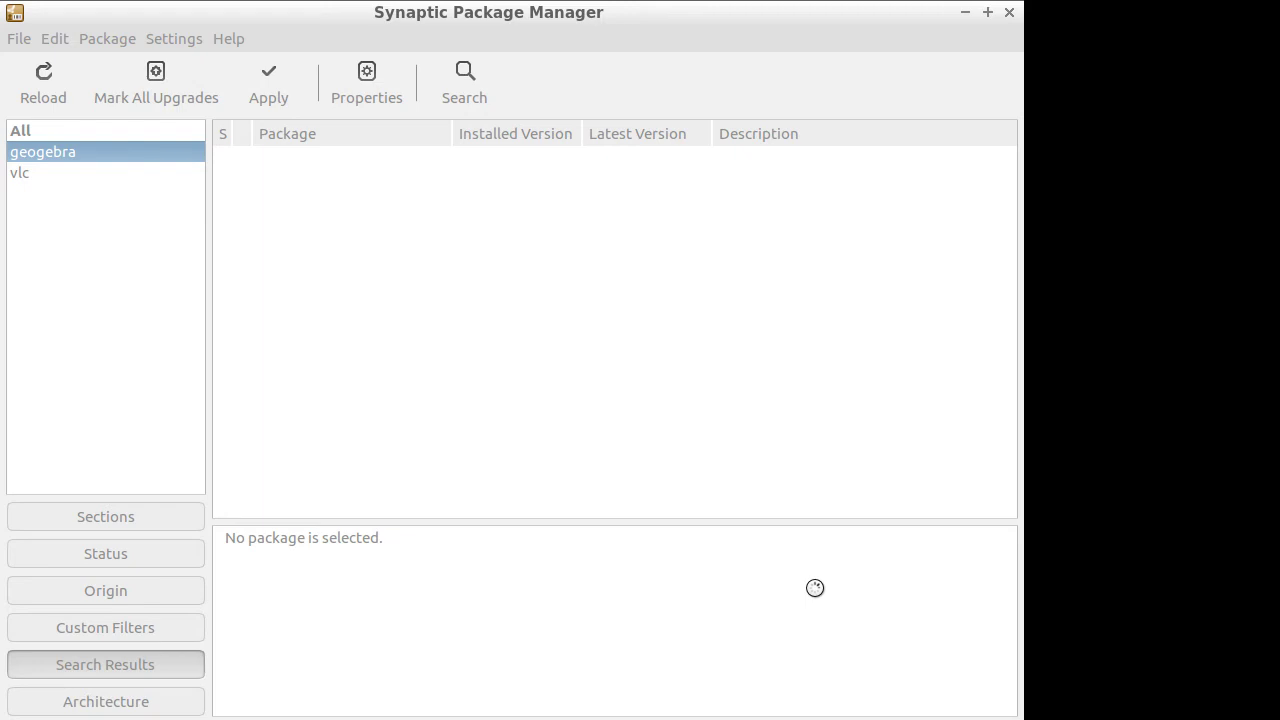
pyautogui.click(1009, 12)
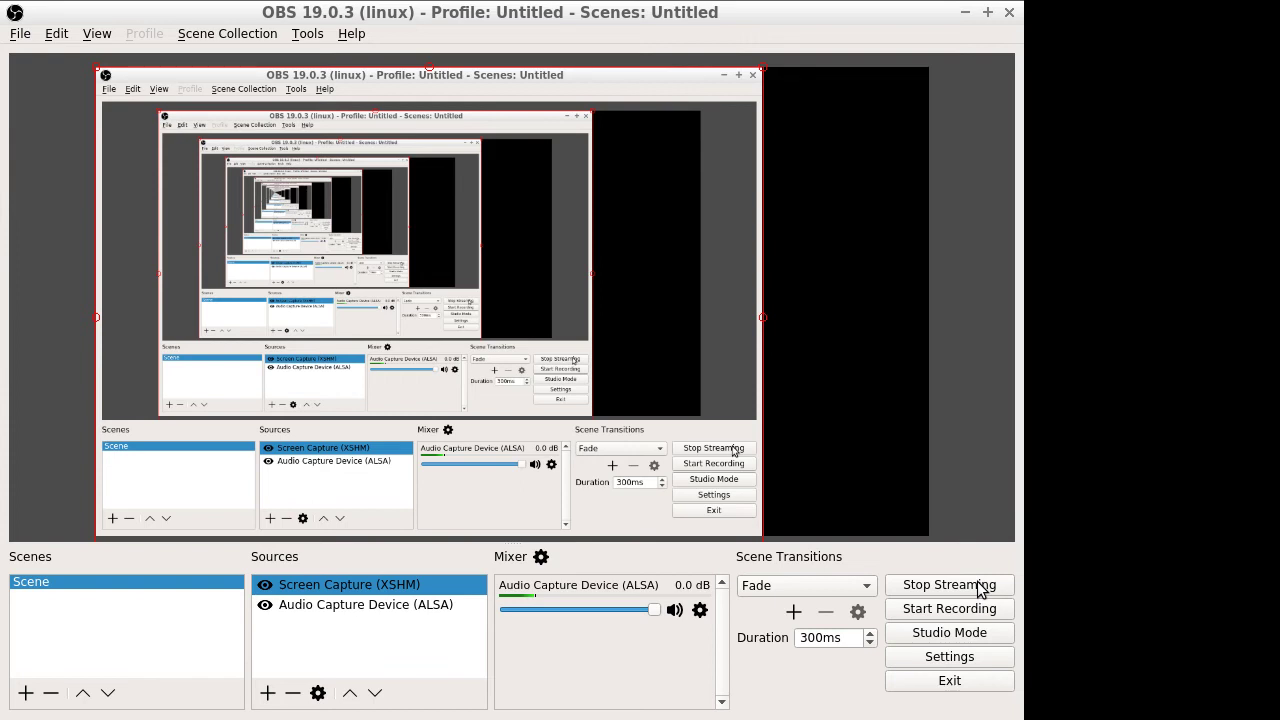
pyautogui.click(965, 13)
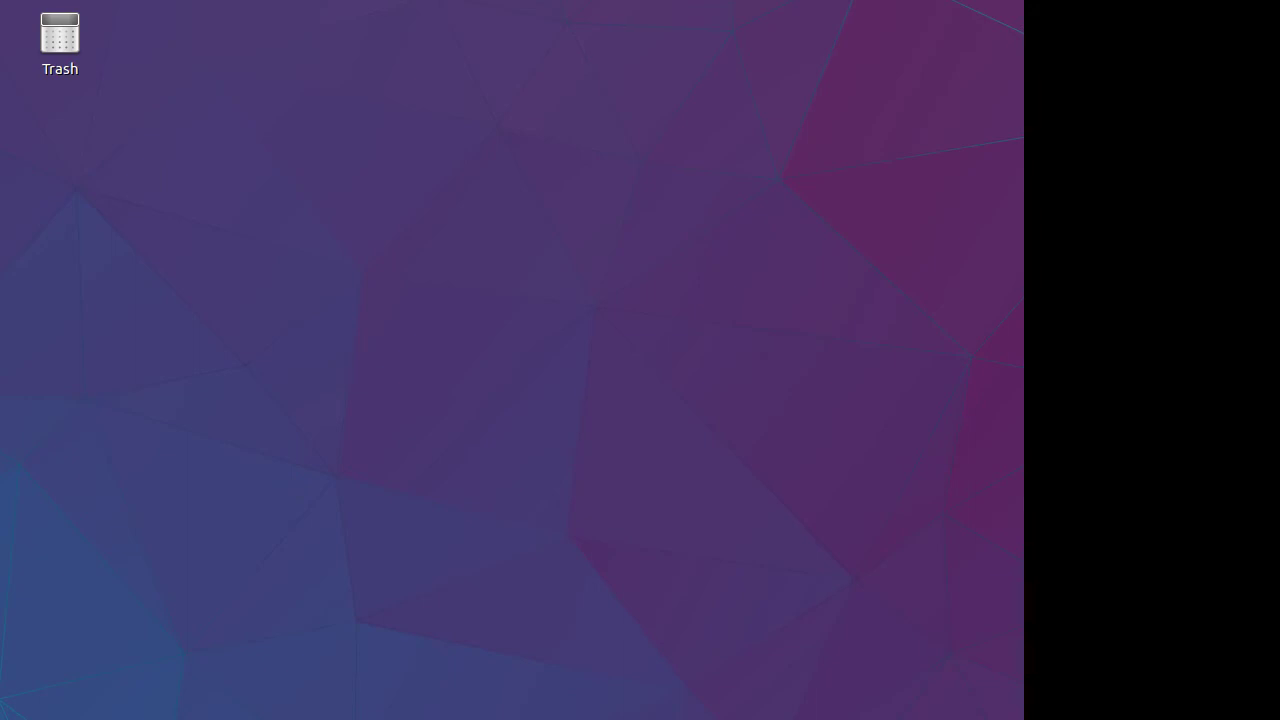
# Launch Firefox from the application menu's Internet category and search Google for "gegebra" in a new tab.
pyautogui.press('super')
pyautogui.moveTo(112, 528)
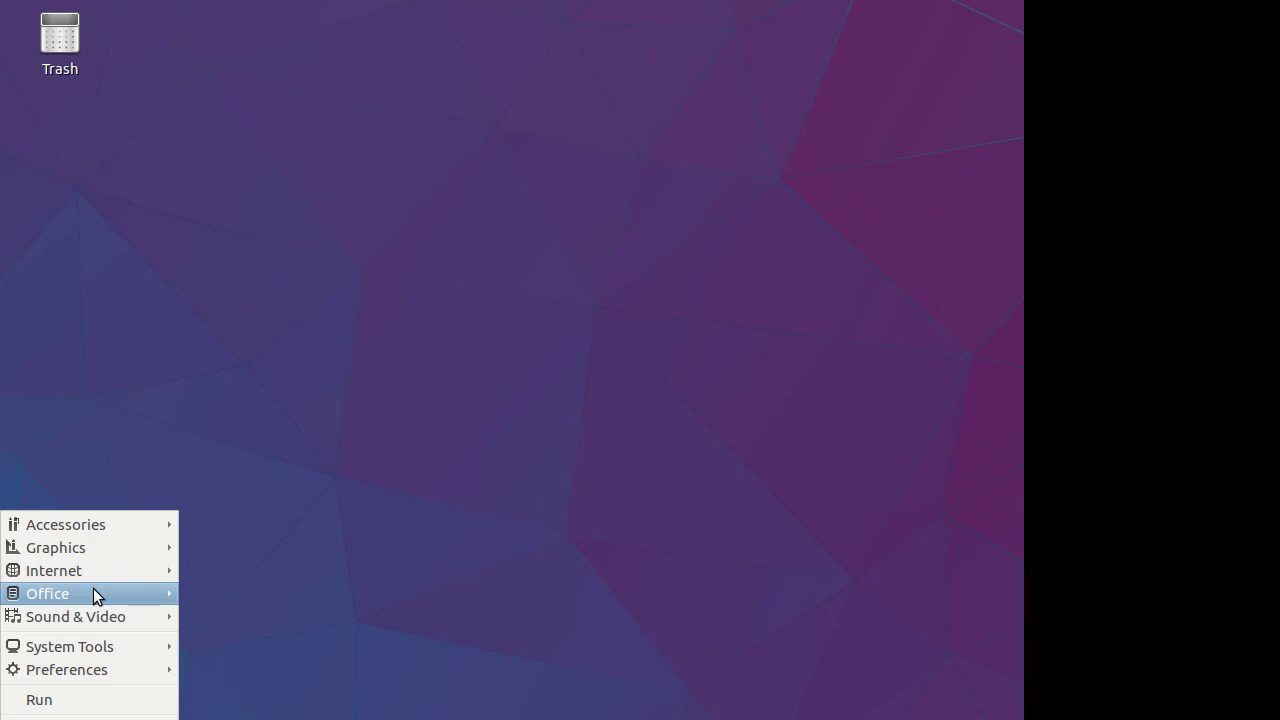
pyautogui.click(201, 575)
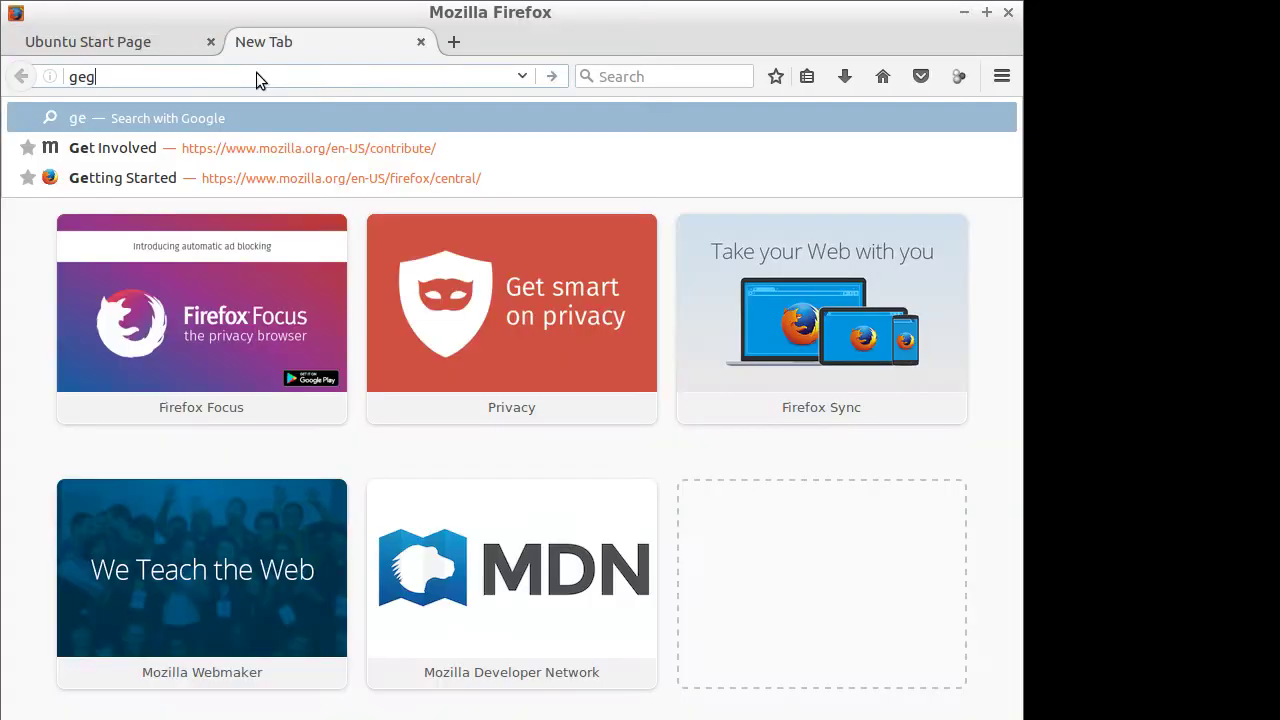
pyautogui.write('ebra')
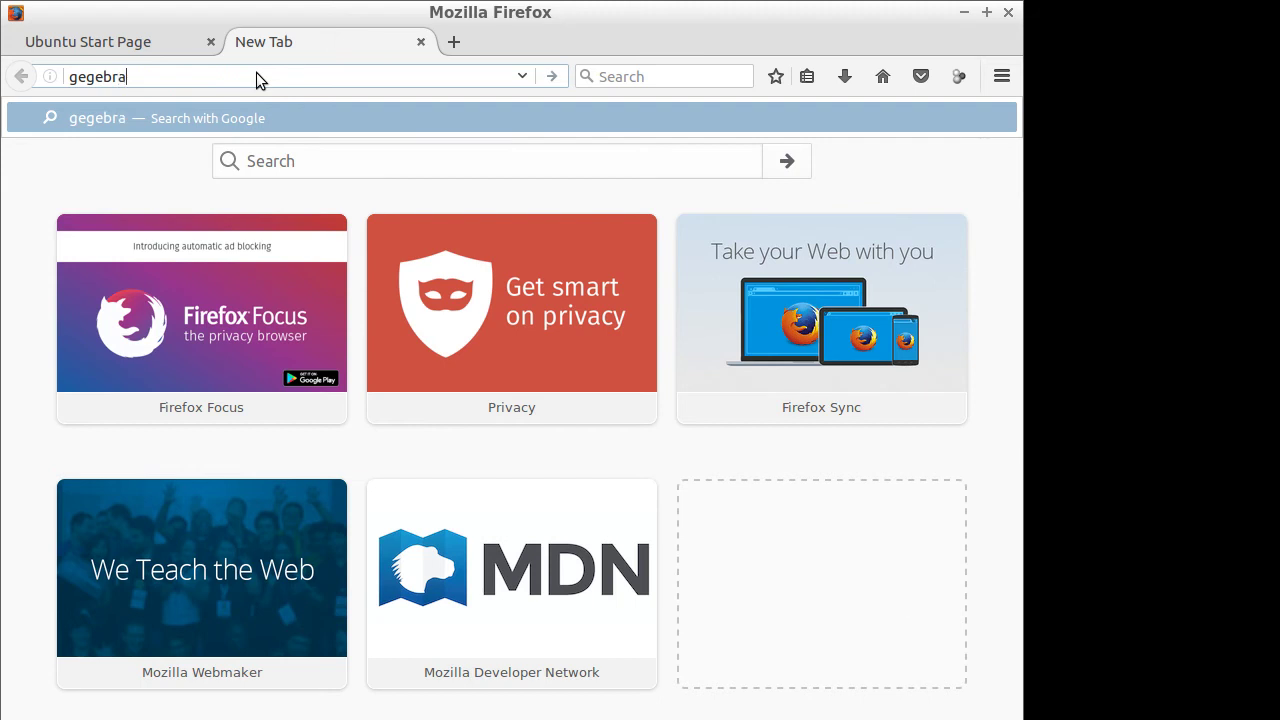
pyautogui.press('Return')
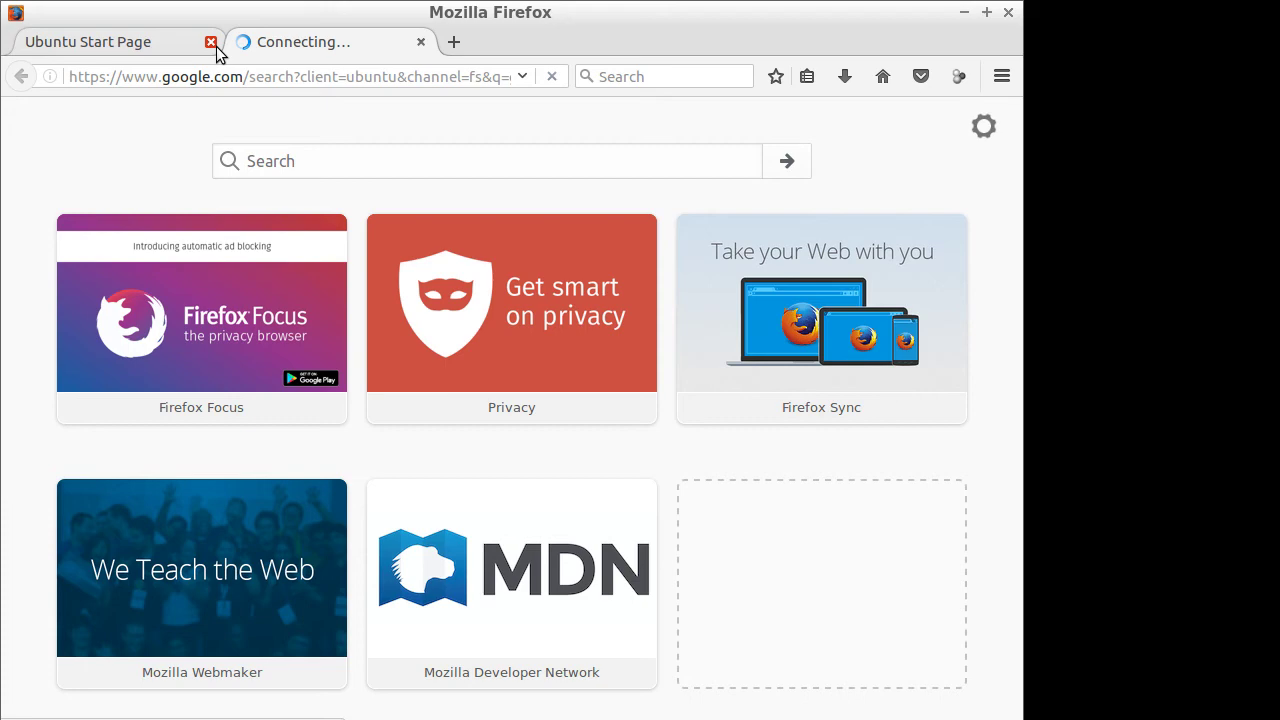
# Open the first GeoGebra search result and go to the site's Downloads page.
pyautogui.click(328, 325)
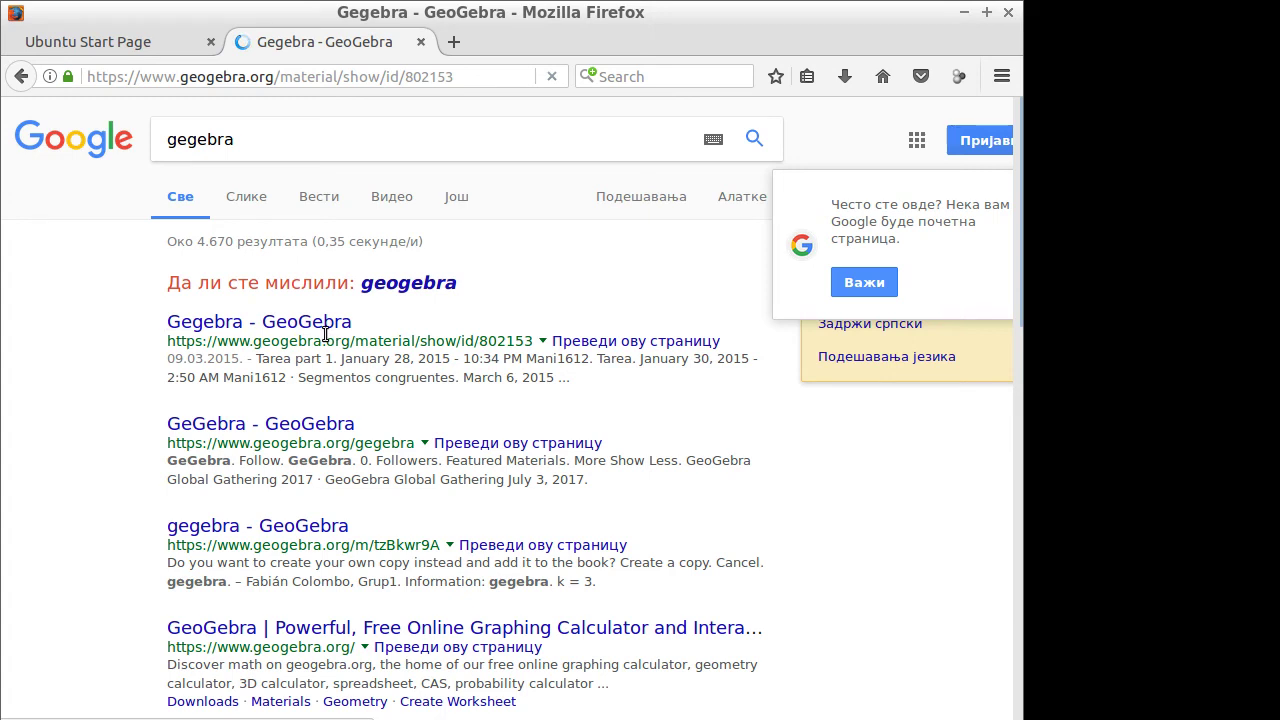
pyautogui.click(637, 137)
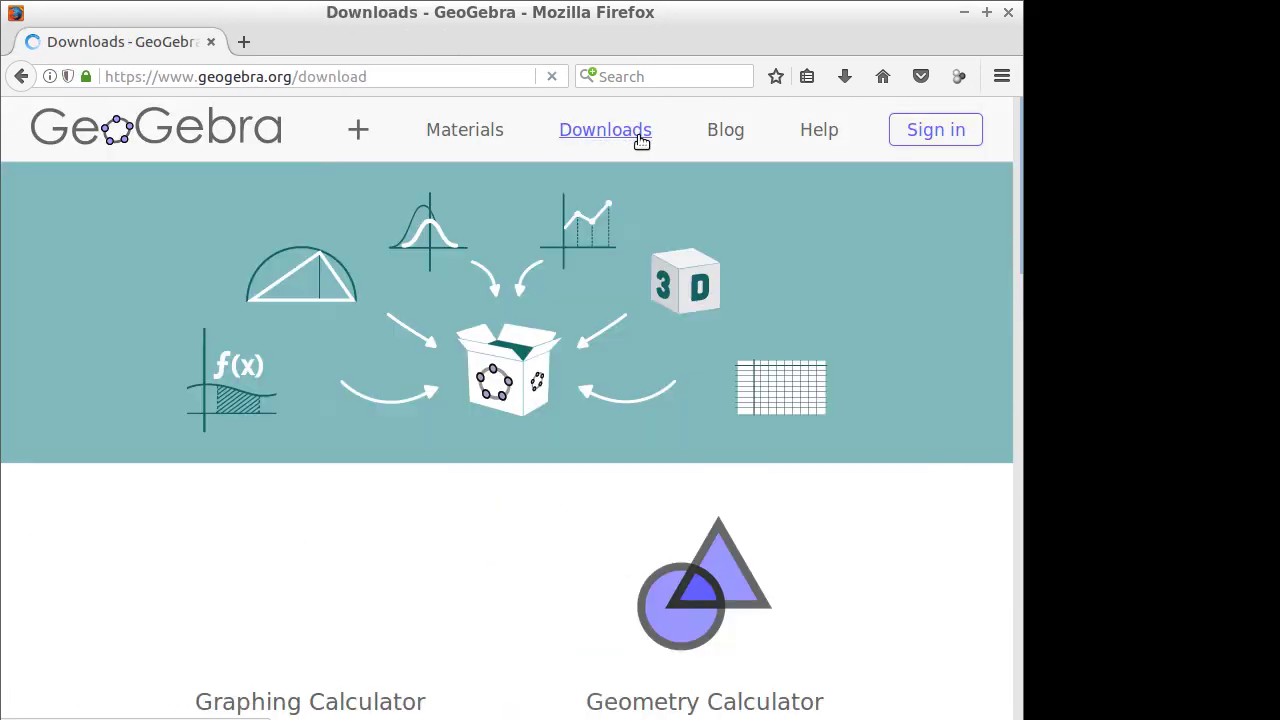
# Download the Linux version of GeoGebra and save geogebra5_5.0.380.0-555750_amd64.deb in the Downloads folder.
pyautogui.scroll(-5, 515, 544)
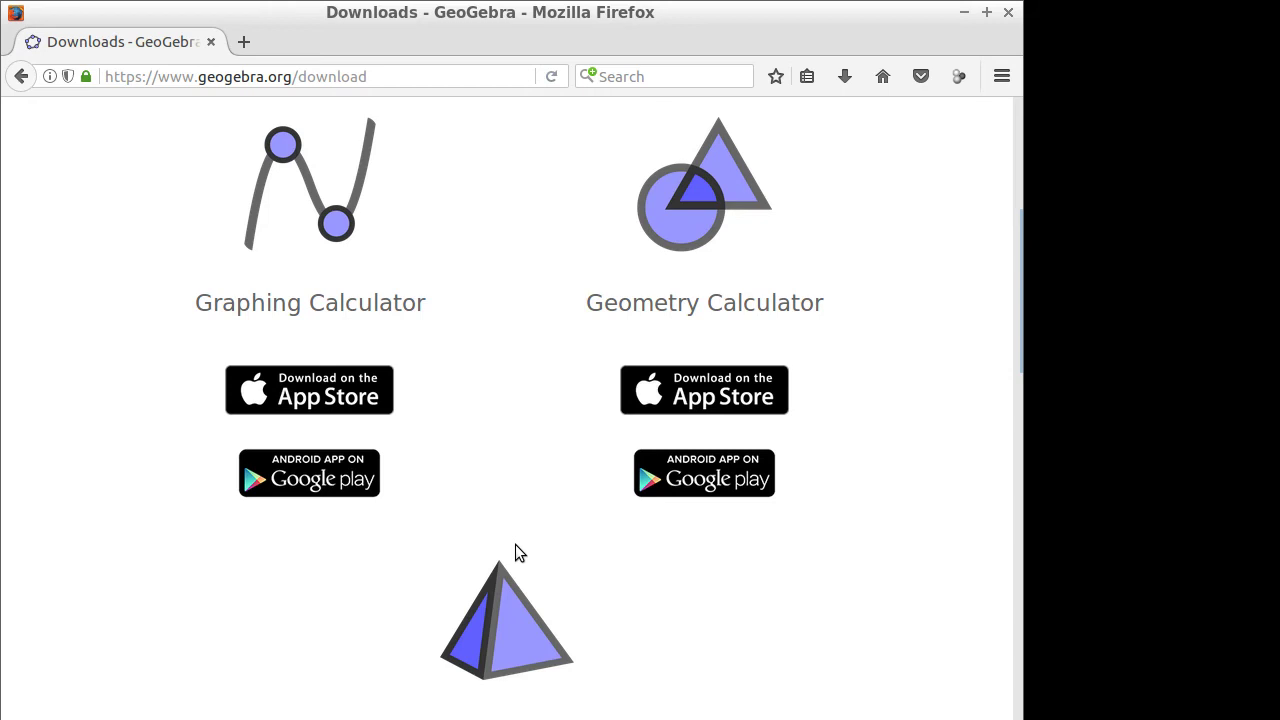
pyautogui.scroll(-10, 515, 549)
pyautogui.click(313, 566)
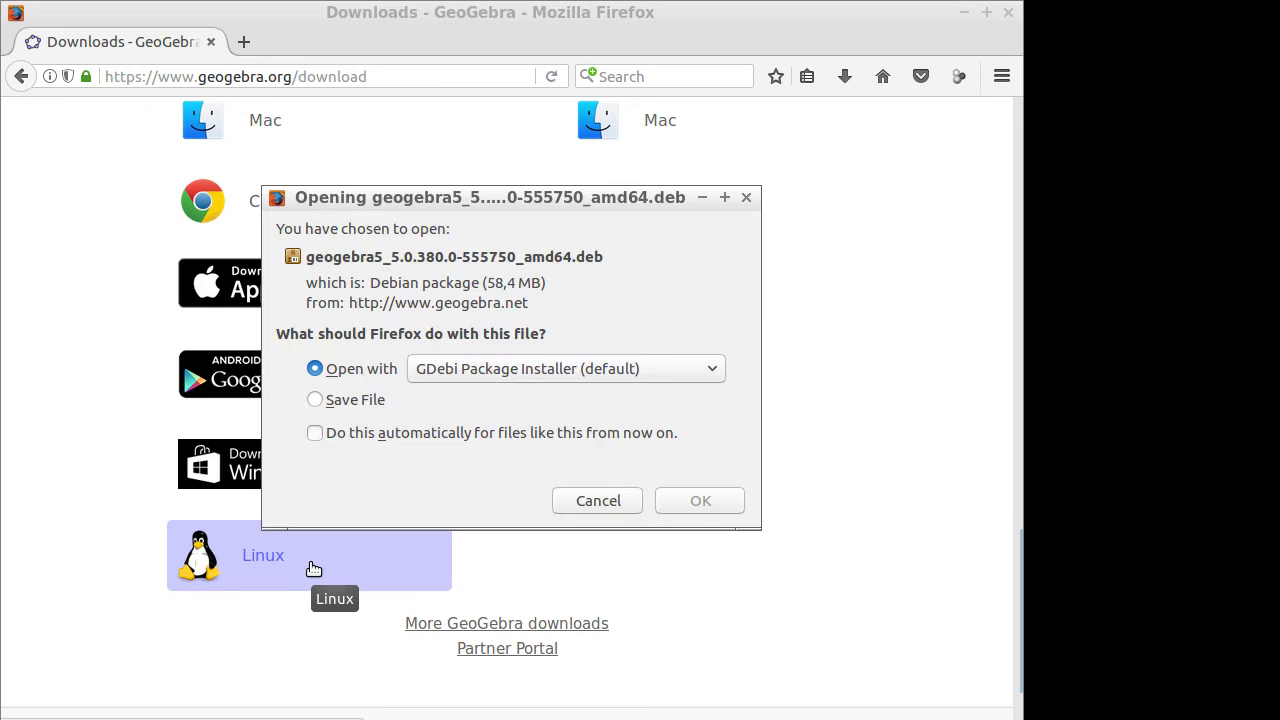
pyautogui.click(315, 399)
pyautogui.click(718, 503)
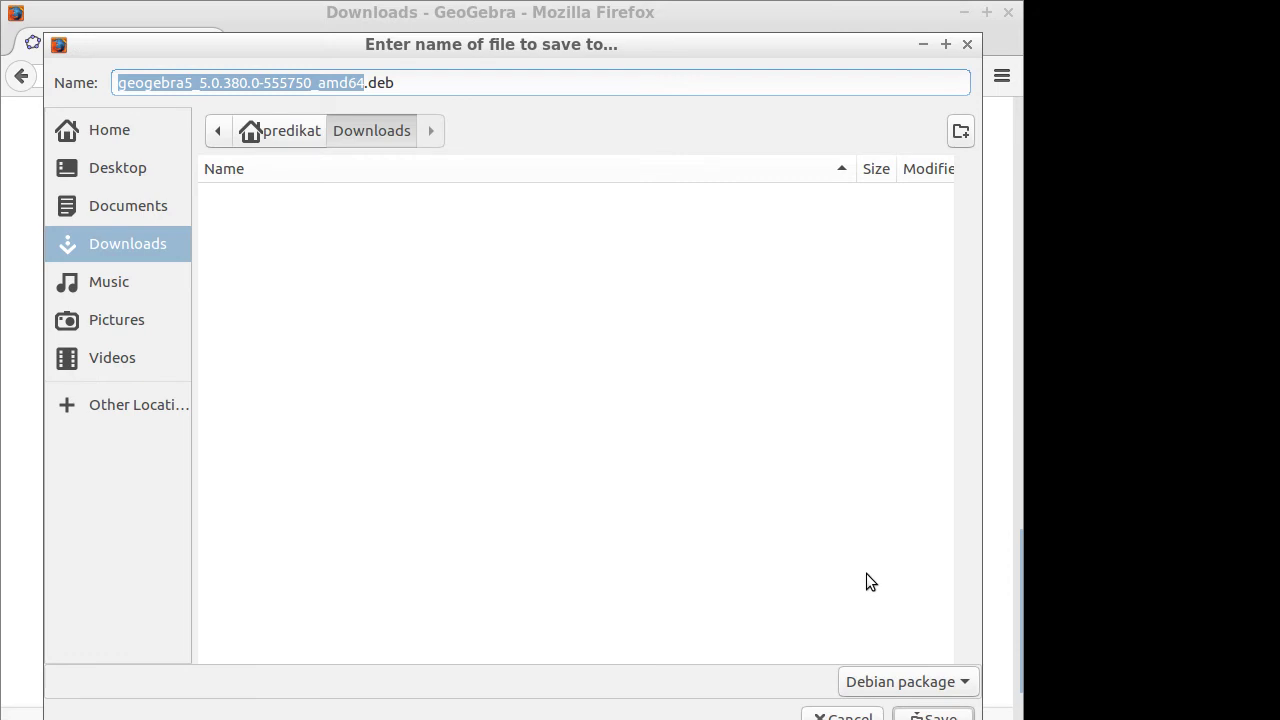
pyautogui.click(924, 715)
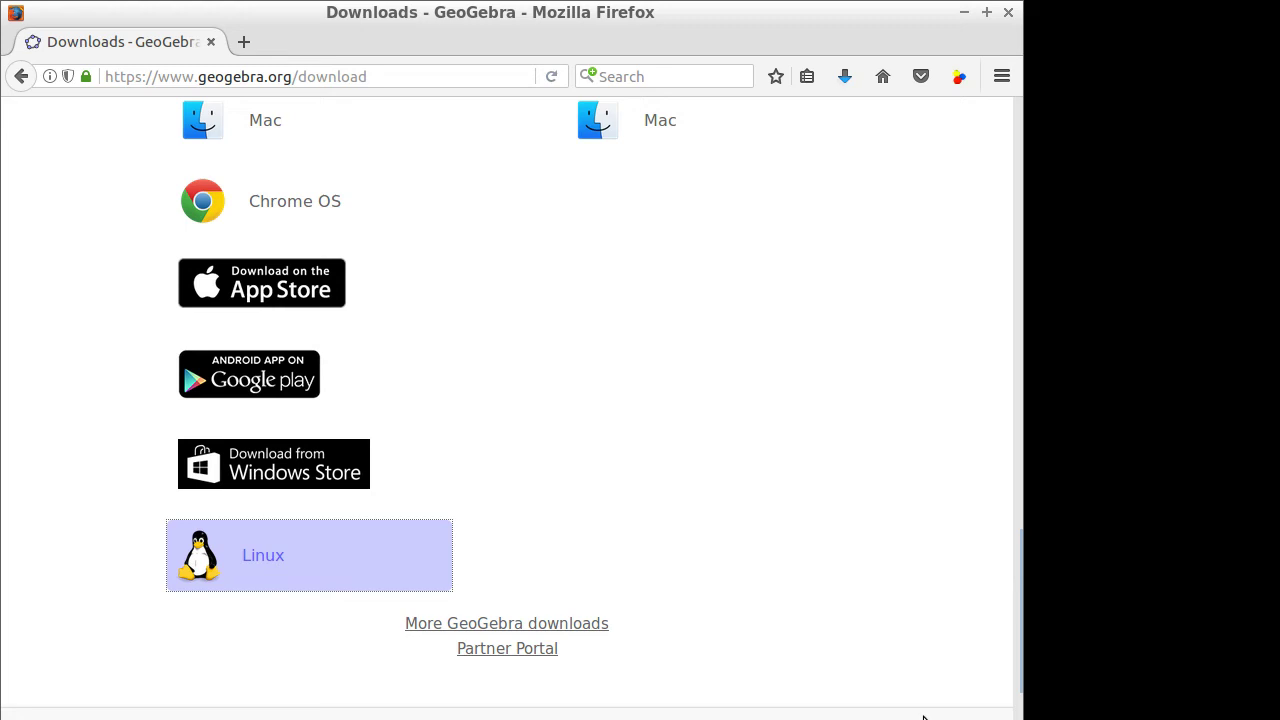
# Check the progress of the GeoGebra package in the browser's download list.
pyautogui.hotkey('alt', 'Tab')
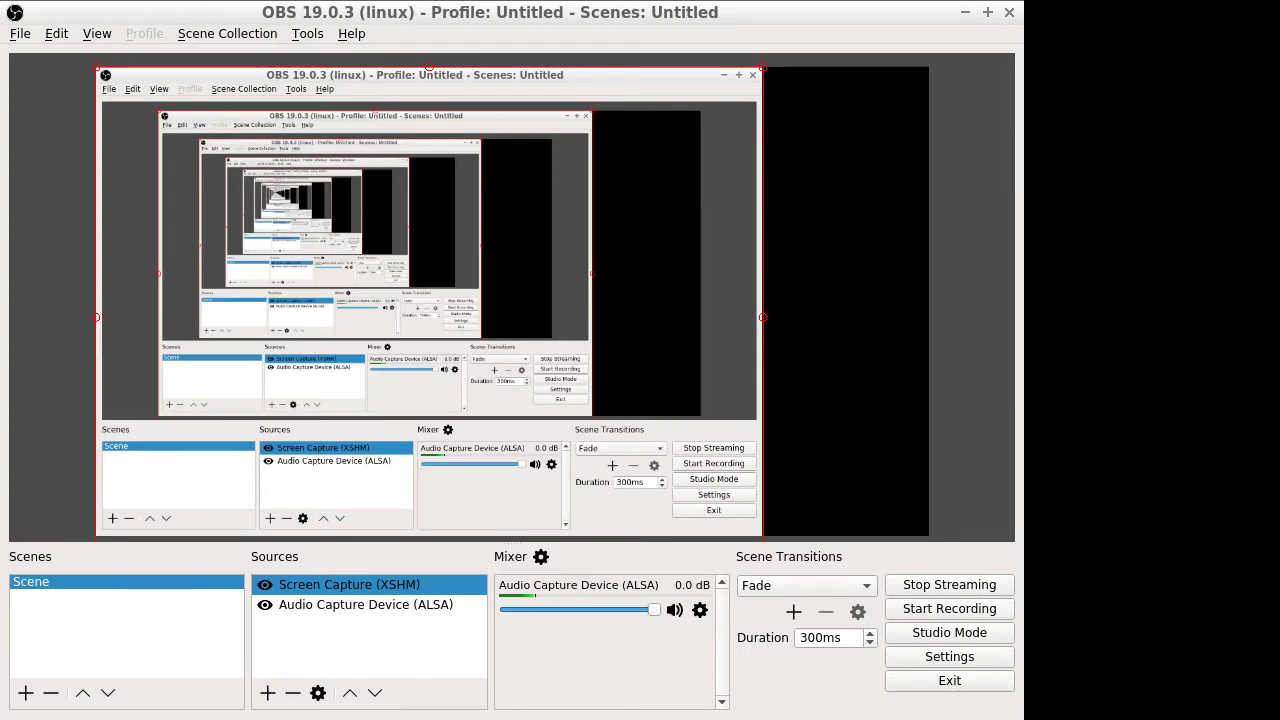
pyautogui.hotkey('alt', 'Tab')
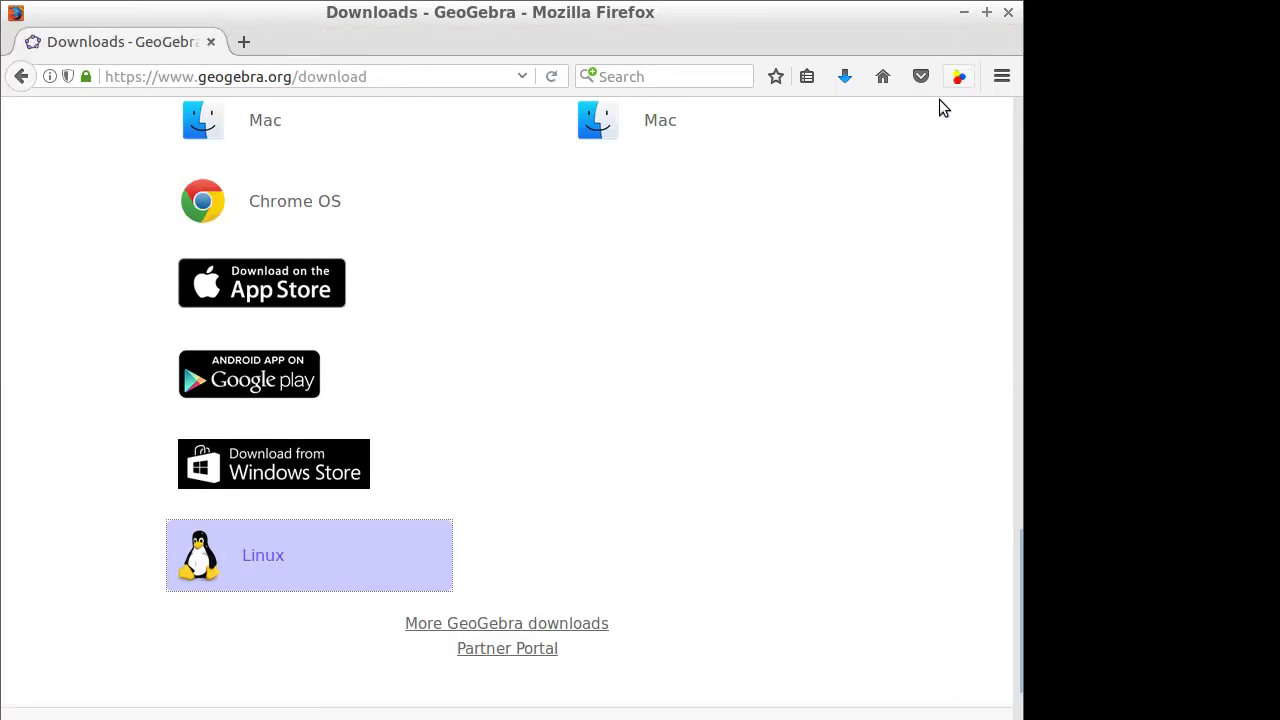
pyautogui.click(844, 88)
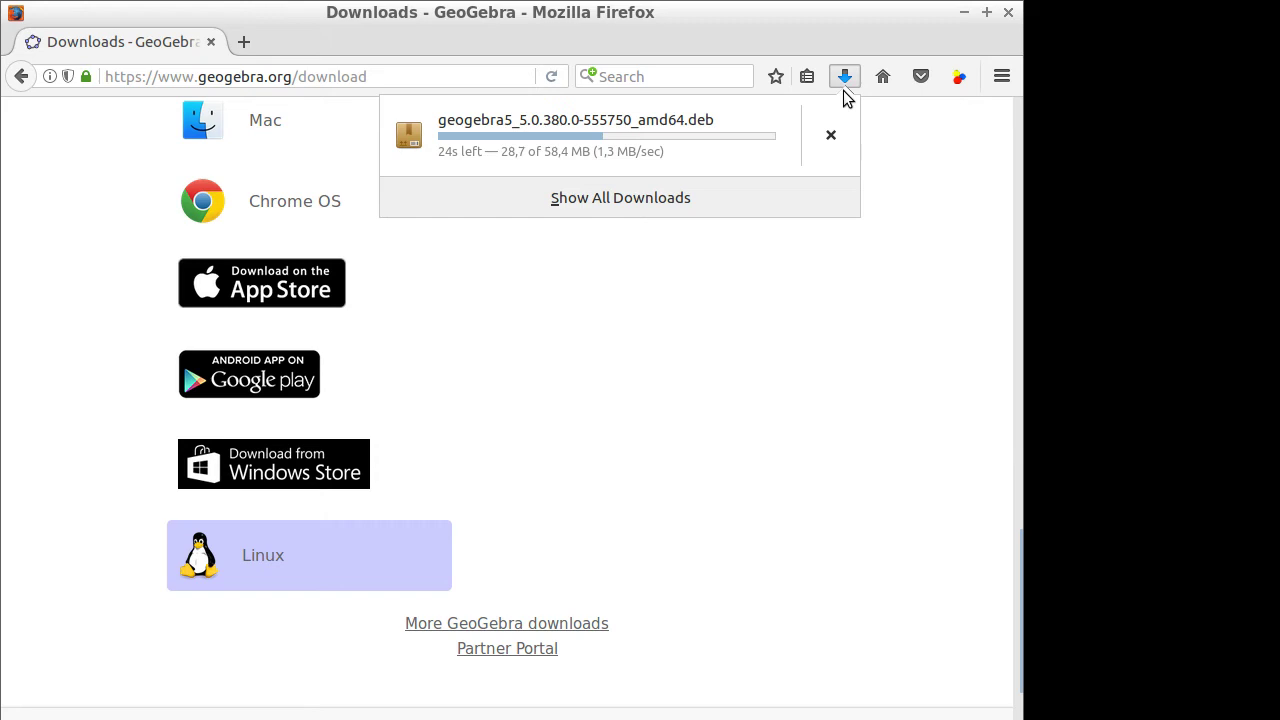
pyautogui.click(843, 90)
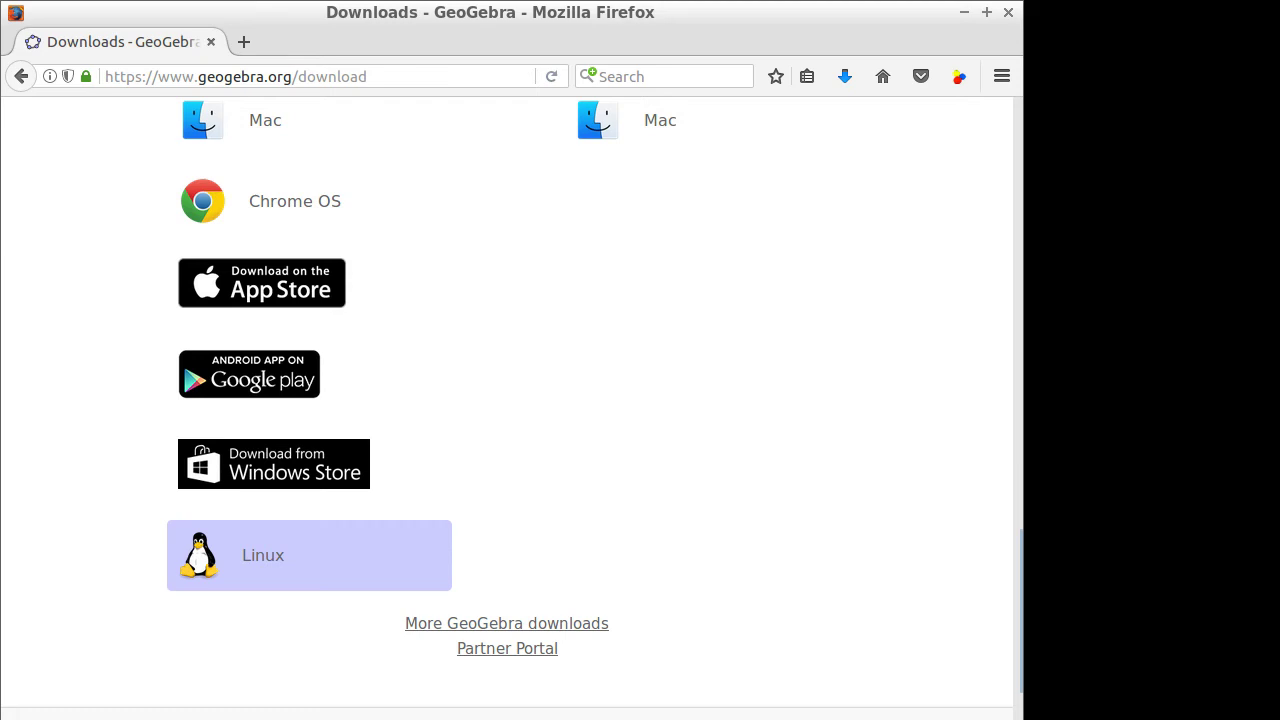
pyautogui.click(843, 77)
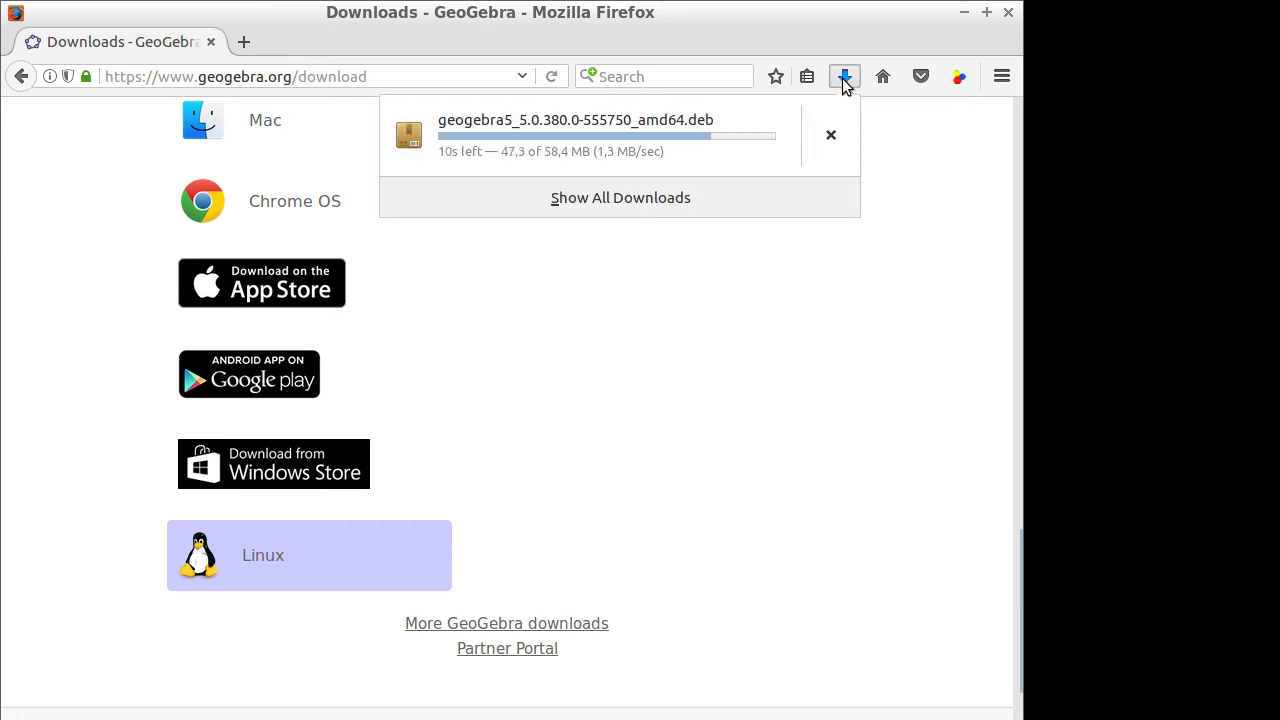
# Minimise the browser, run "sudo apt install gdebi" in a terminal and submit the account password prompt.
pyautogui.click(955, 22)
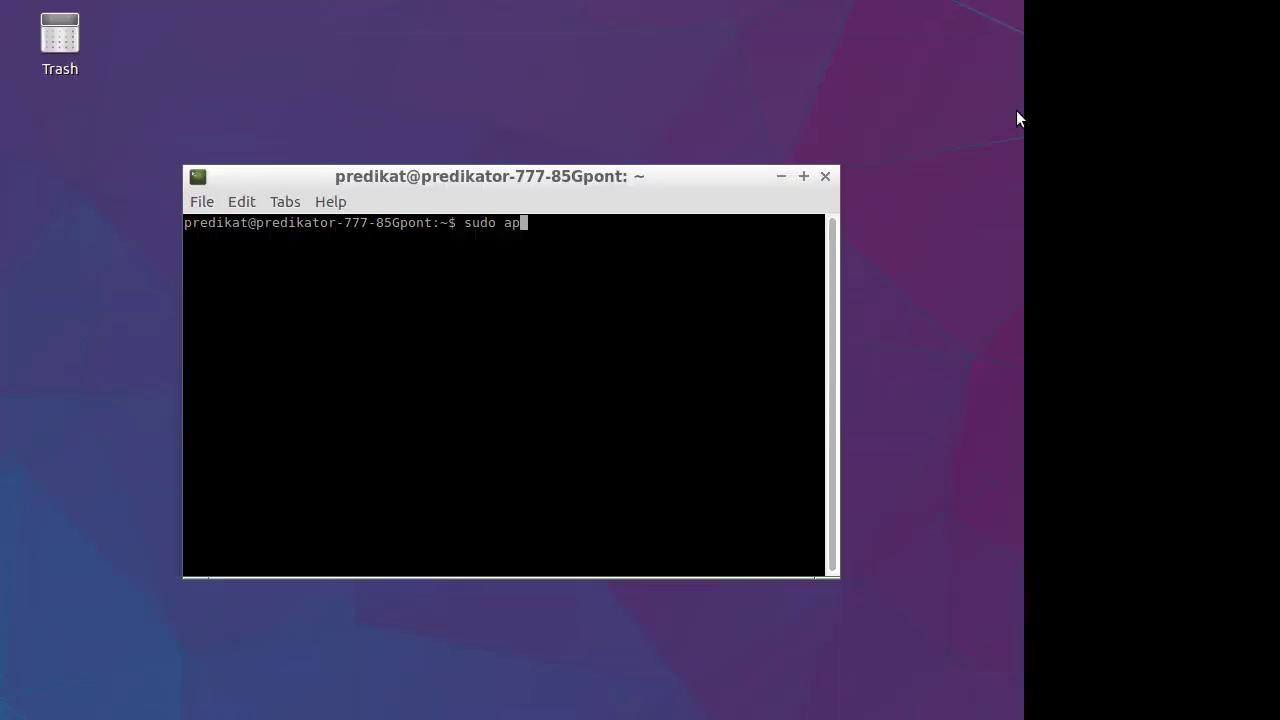
pyautogui.write('t install gdebi')
pyautogui.press('Return')
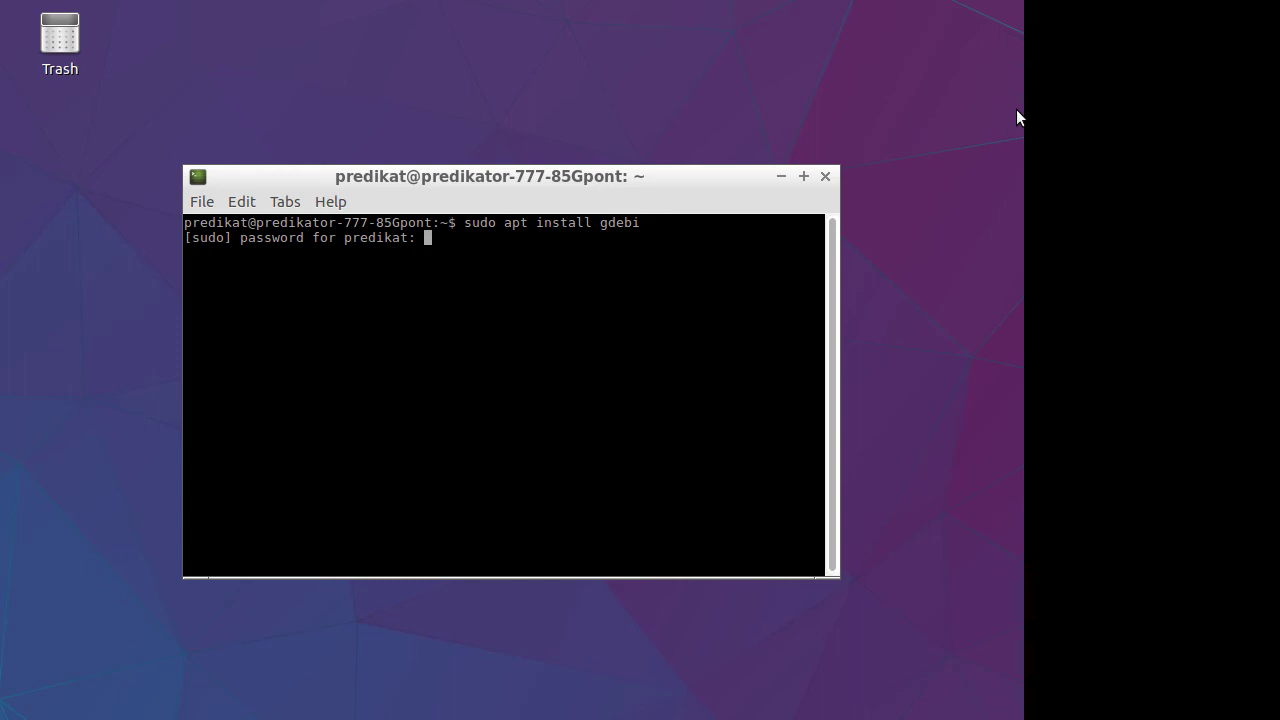
pyautogui.press('Return')
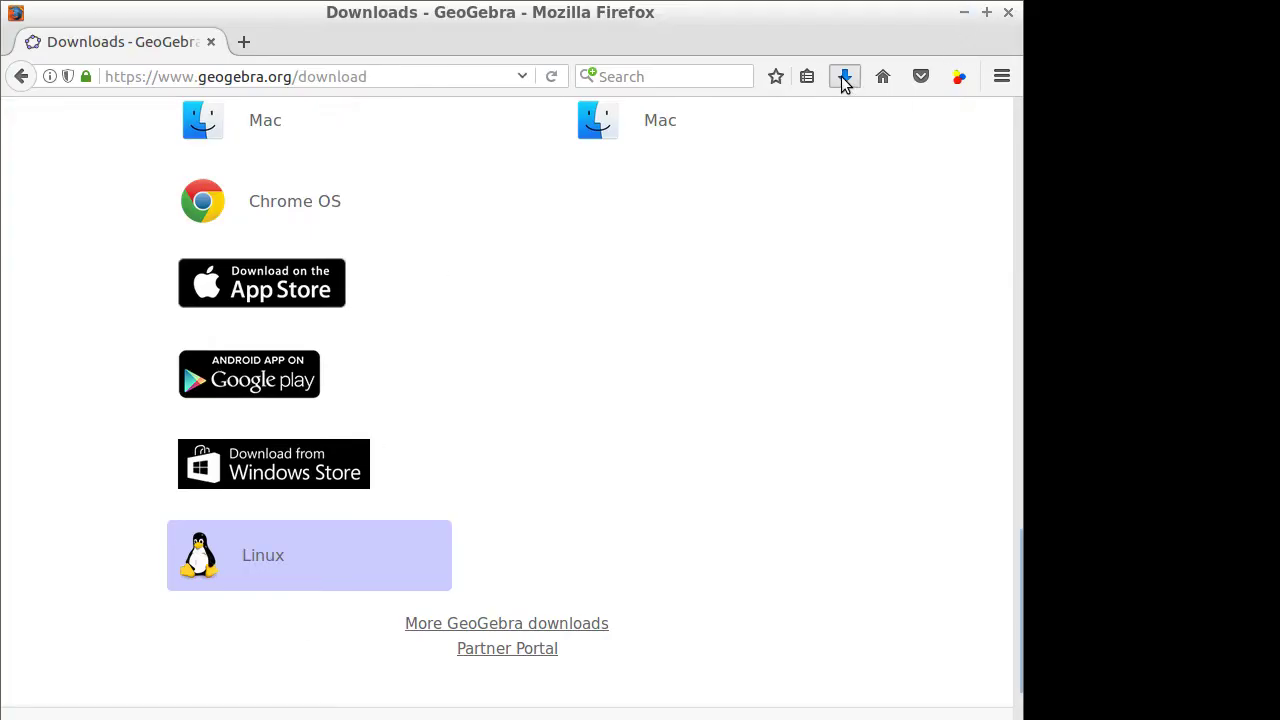
# Open the downloaded GeoGebra .deb from the Downloads folder in the package installer and minimise the file manager.
pyautogui.click(844, 77)
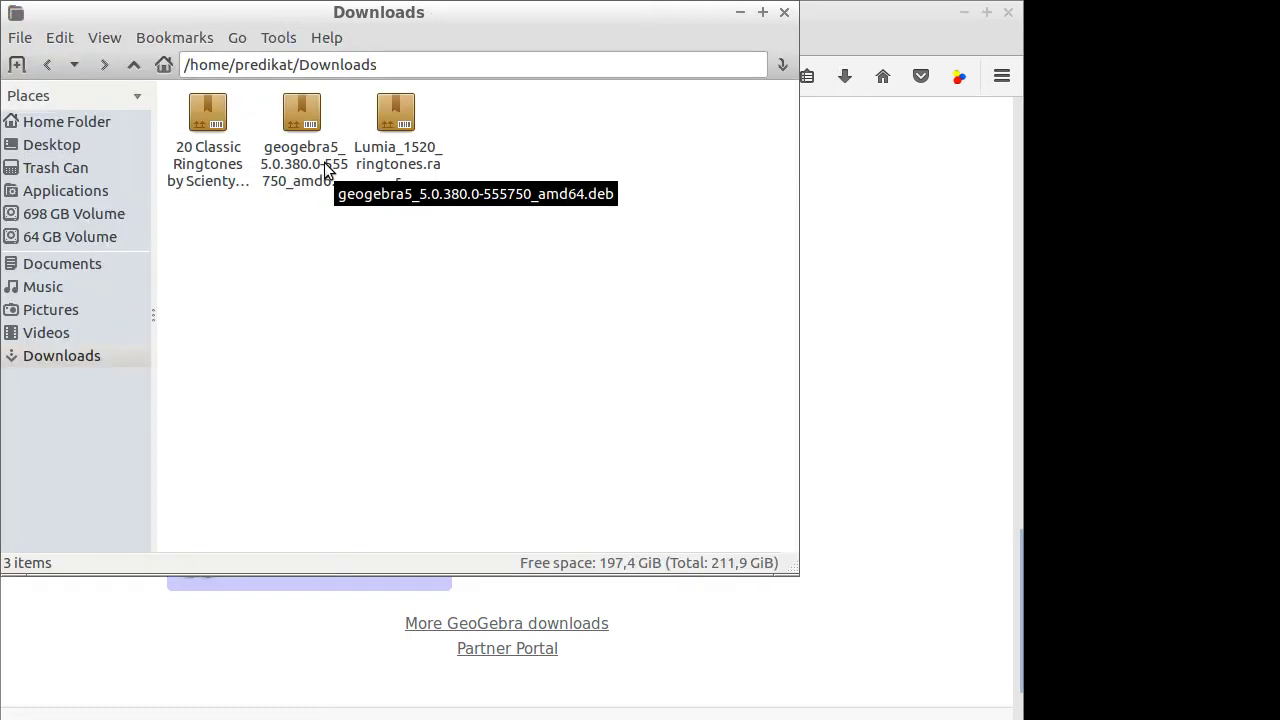
pyautogui.doubleClick(325, 161)
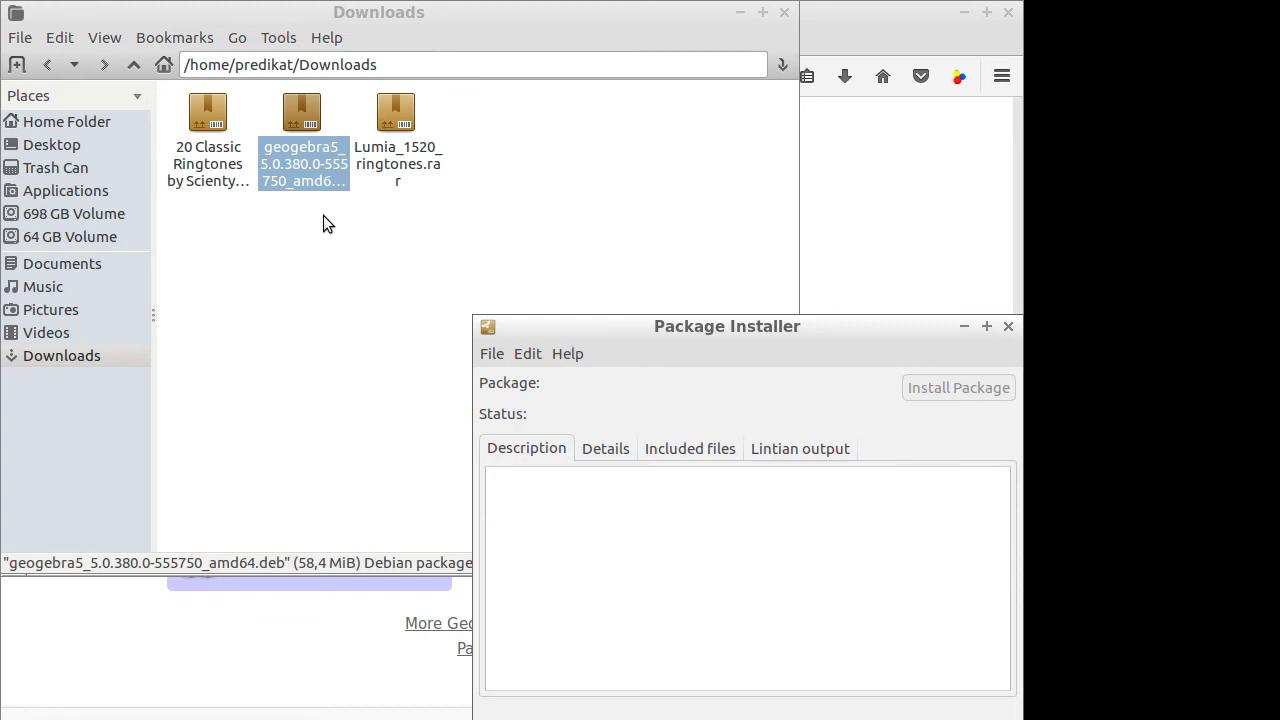
pyautogui.click(744, 13)
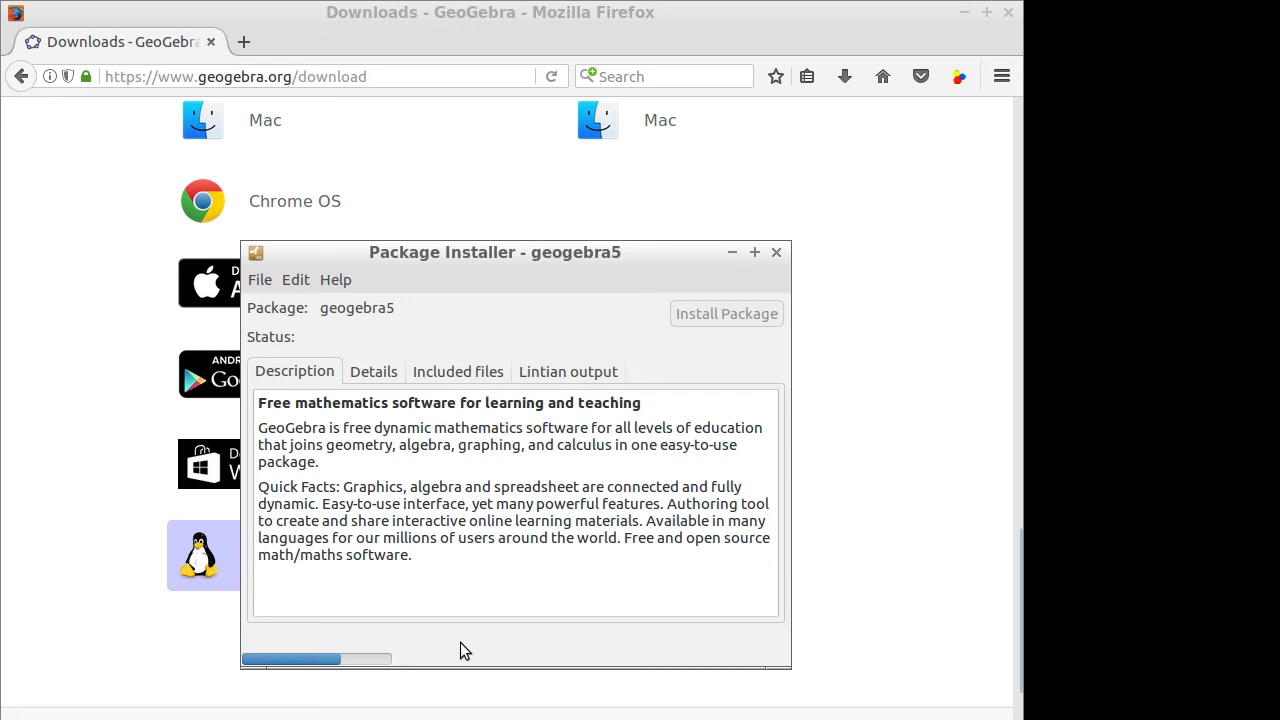
# Review the geogebra5 package's included files and Lintian output, and copy the suggested command "sudo apt-get install lintian".
pyautogui.click(475, 410)
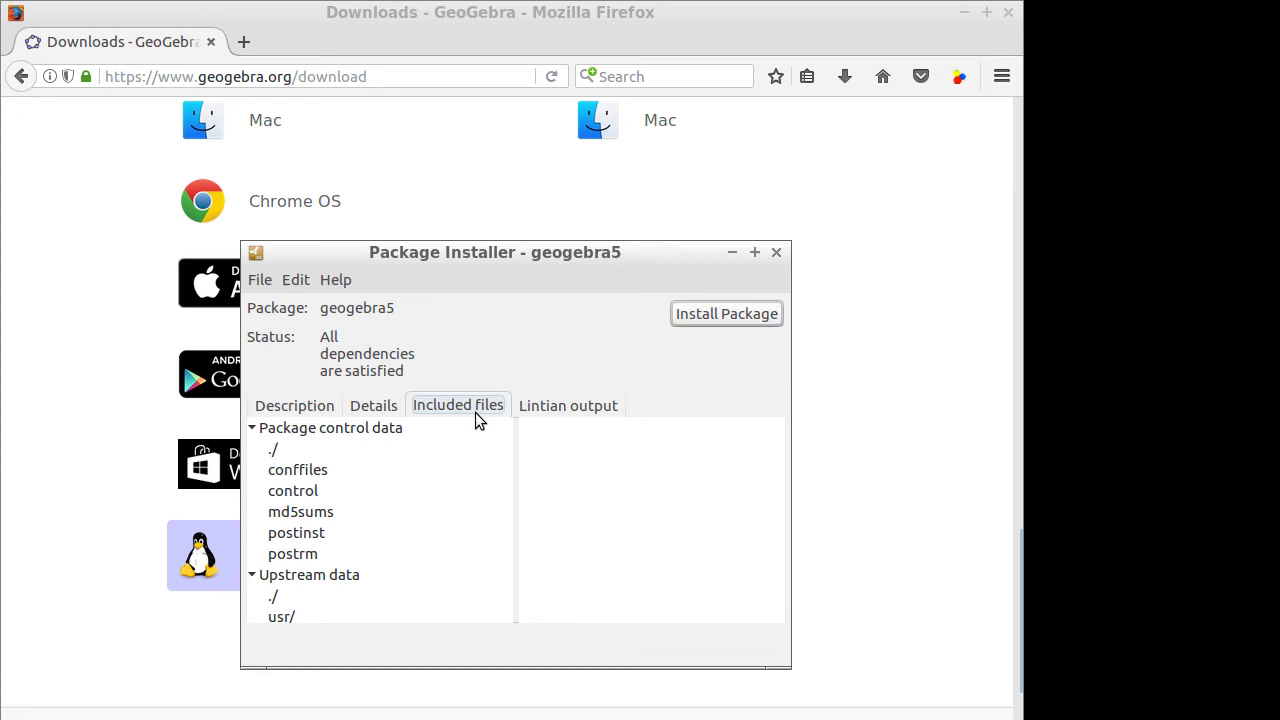
pyautogui.click(558, 412)
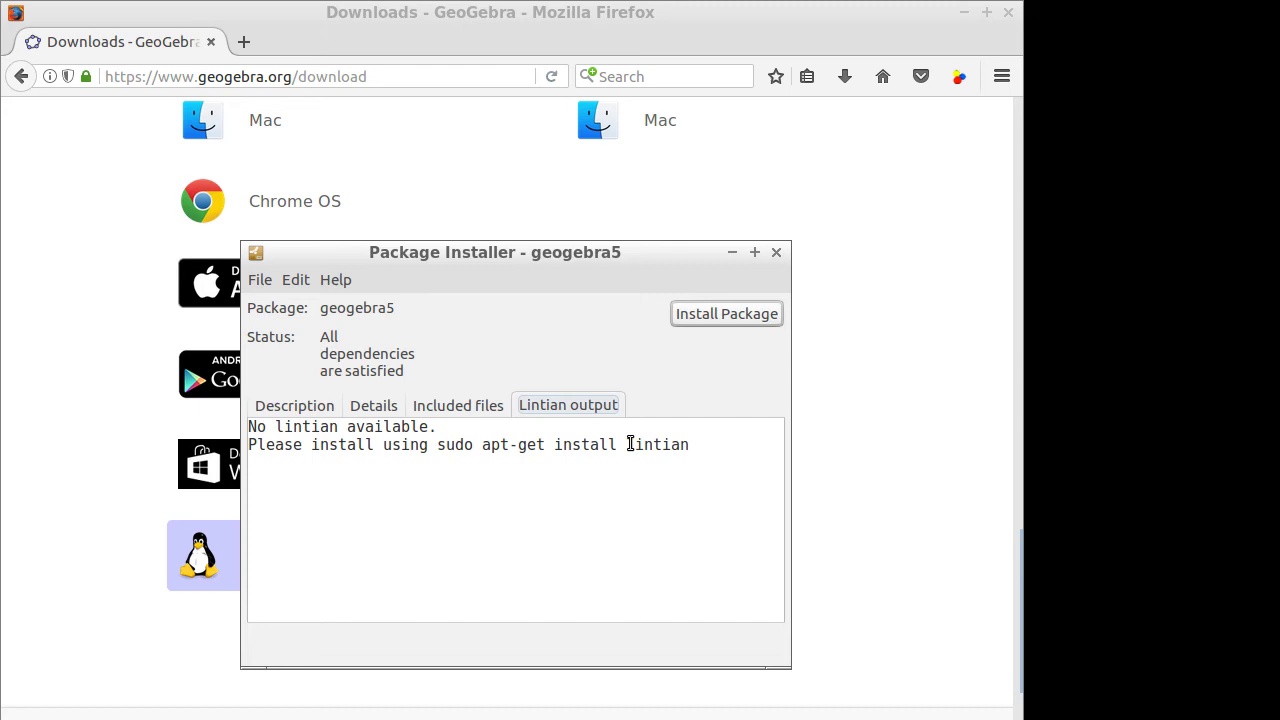
pyautogui.moveTo(689, 445); pyautogui.dragTo(437, 445)
pyautogui.rightClick(484, 445)
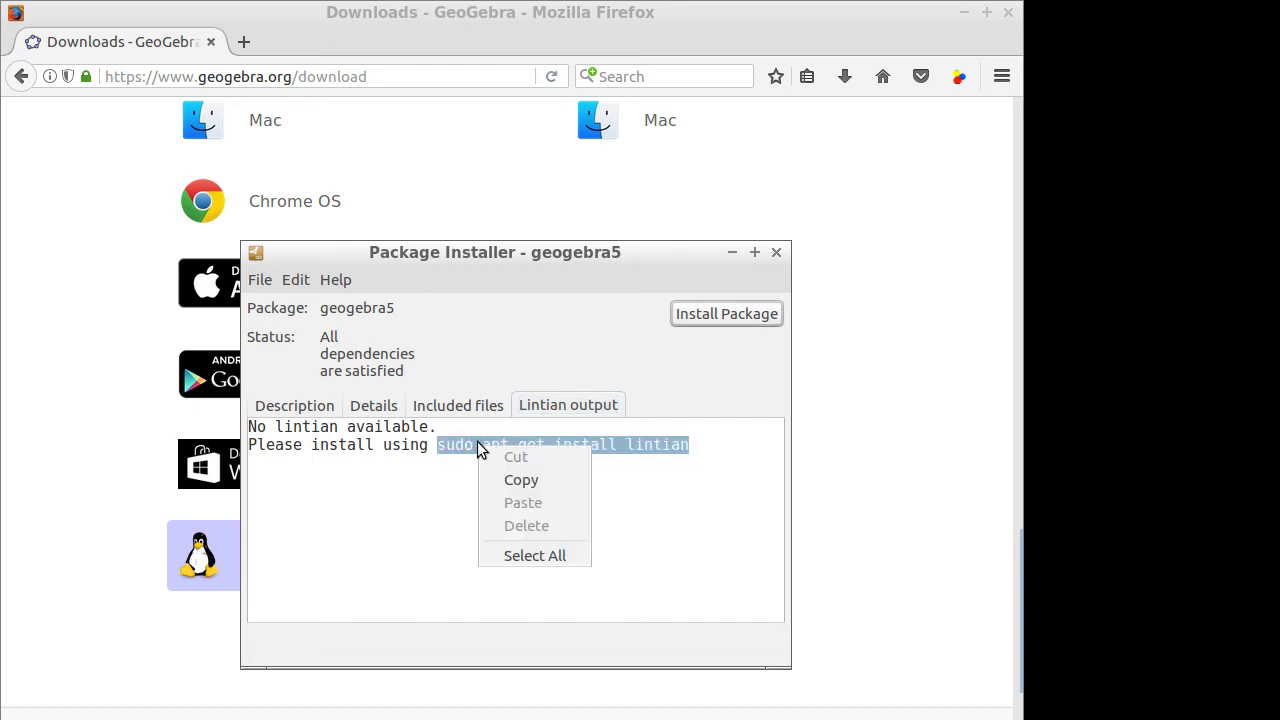
pyautogui.click(563, 479)
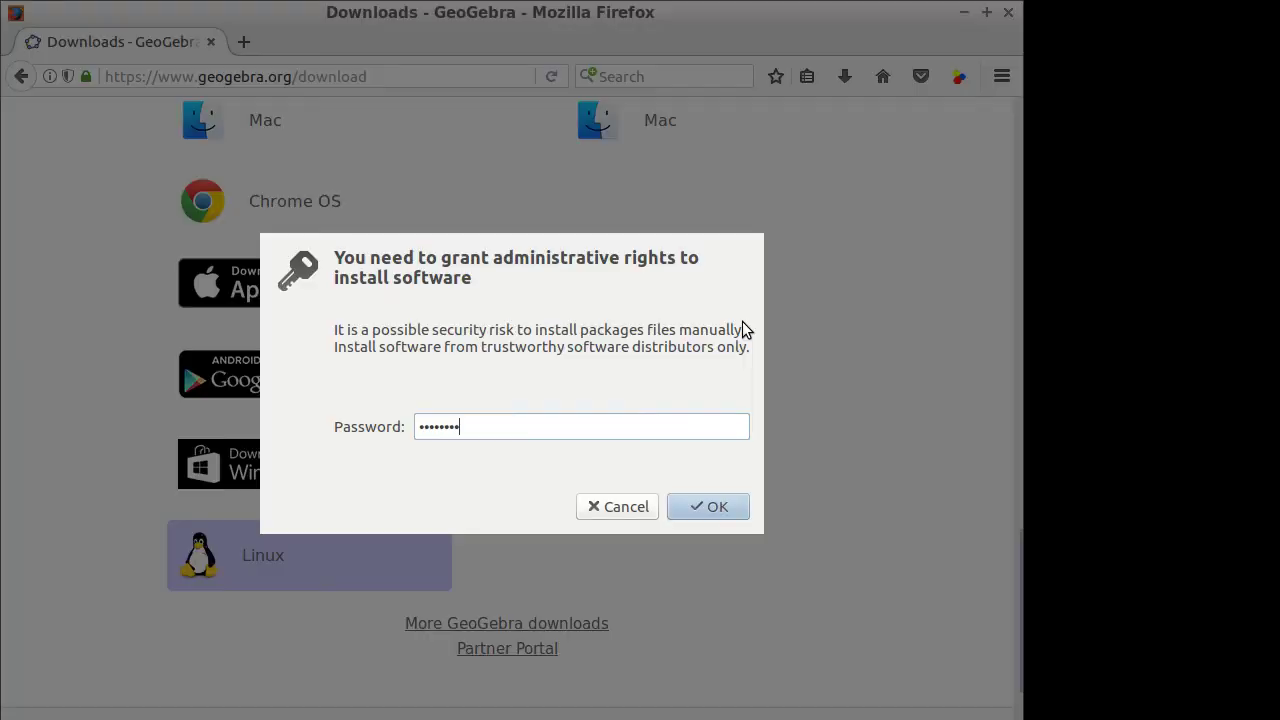
# Enter the administrator password to authorise software installation and start installing the geogebra5 package.
pyautogui.write('••••')
pyautogui.press('Return')
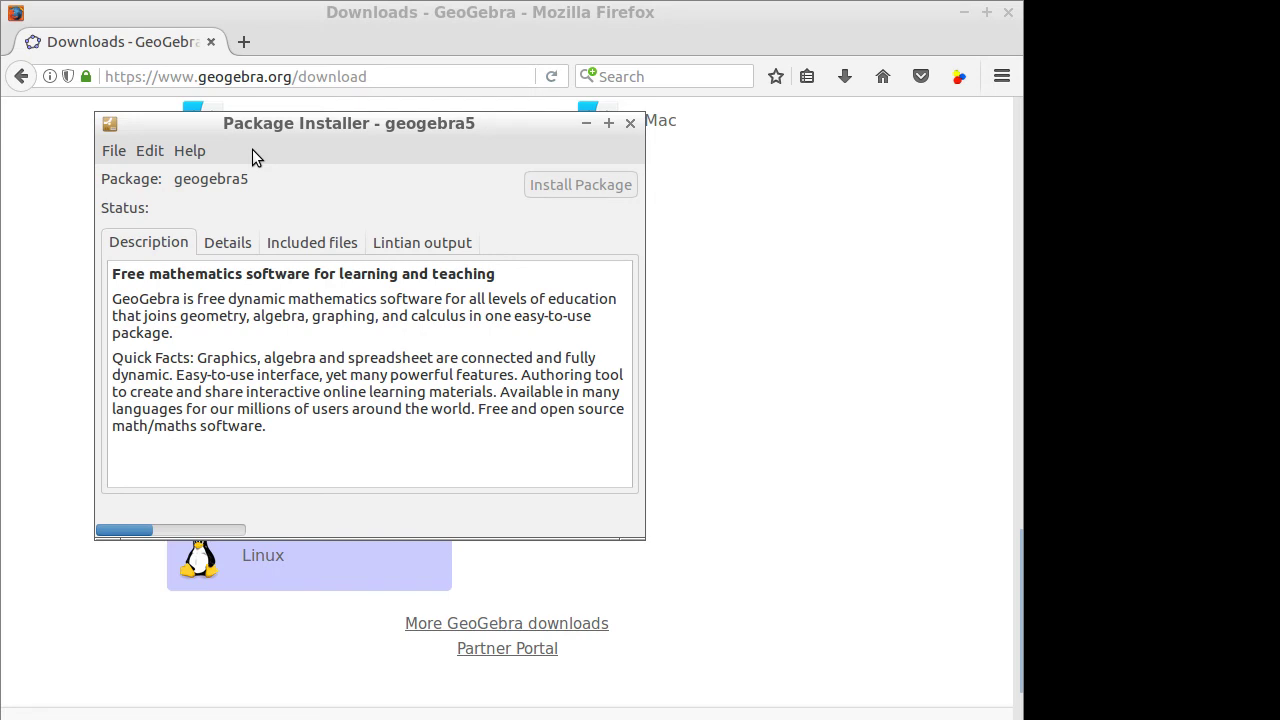
pyautogui.click(572, 186)
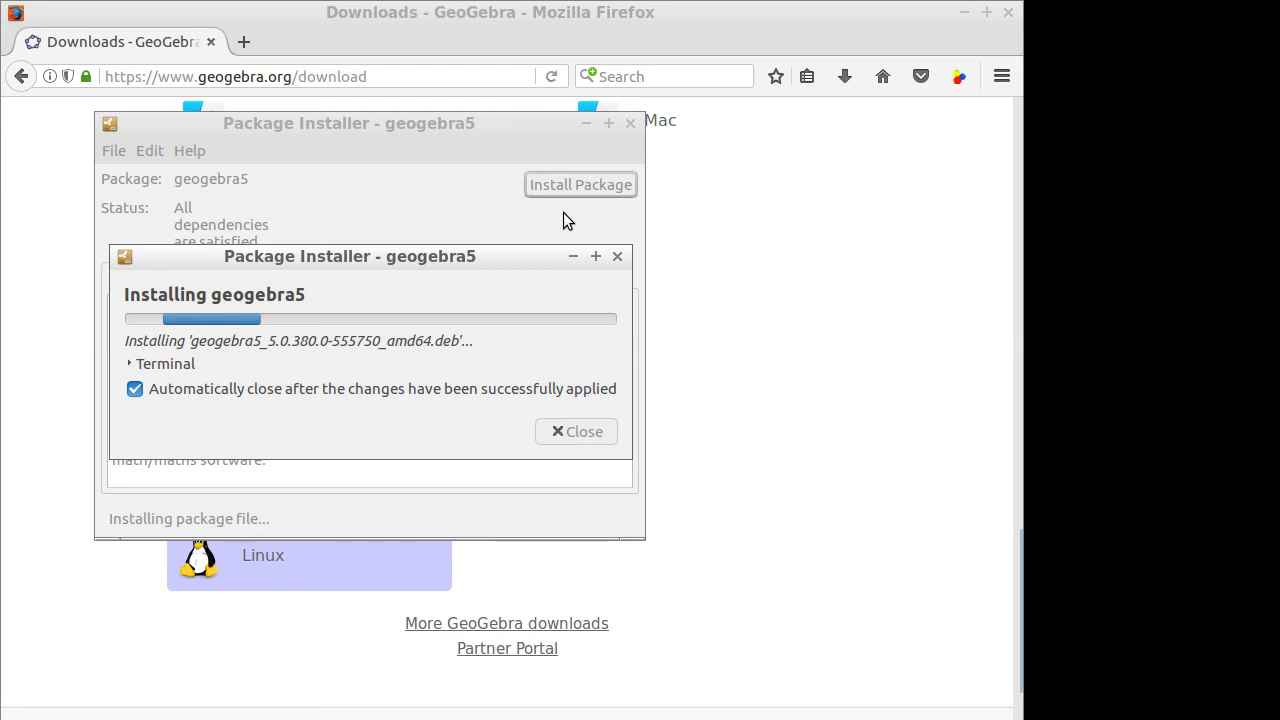
# Check the Education category of the application menu for GeoGebra and dismiss the menu.
pyautogui.click(20, 715)
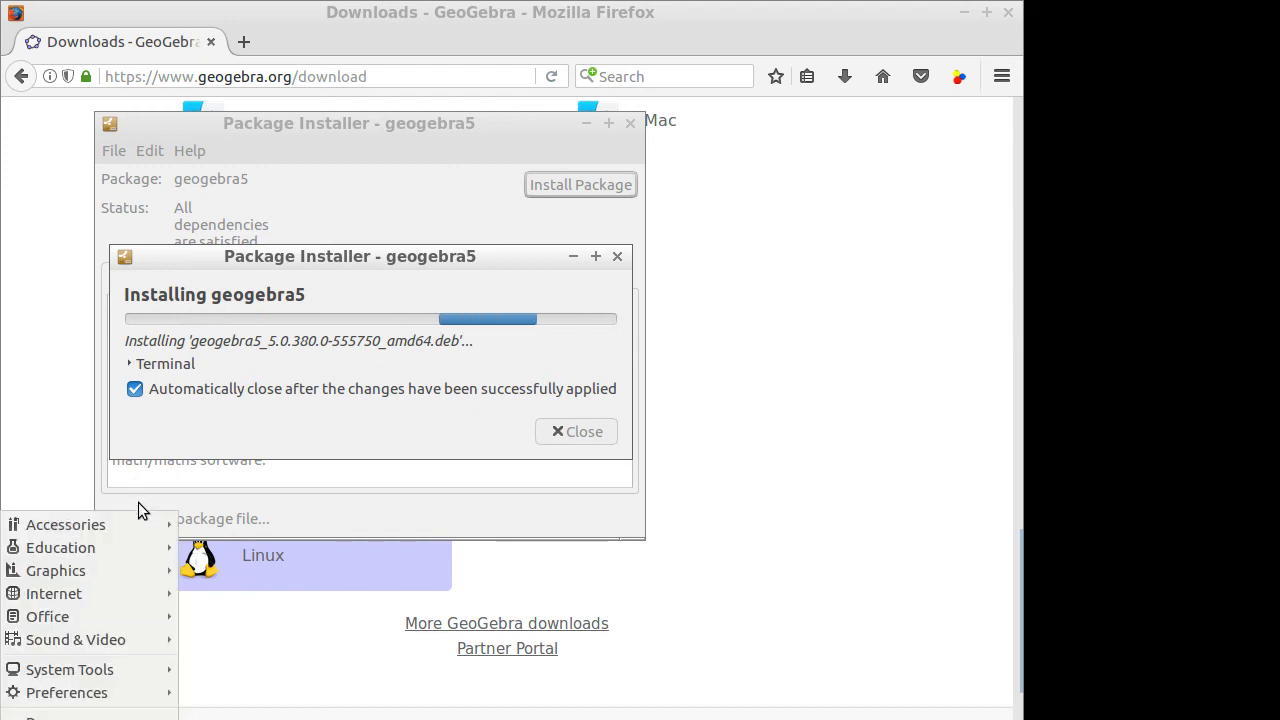
pyautogui.moveTo(141, 545)
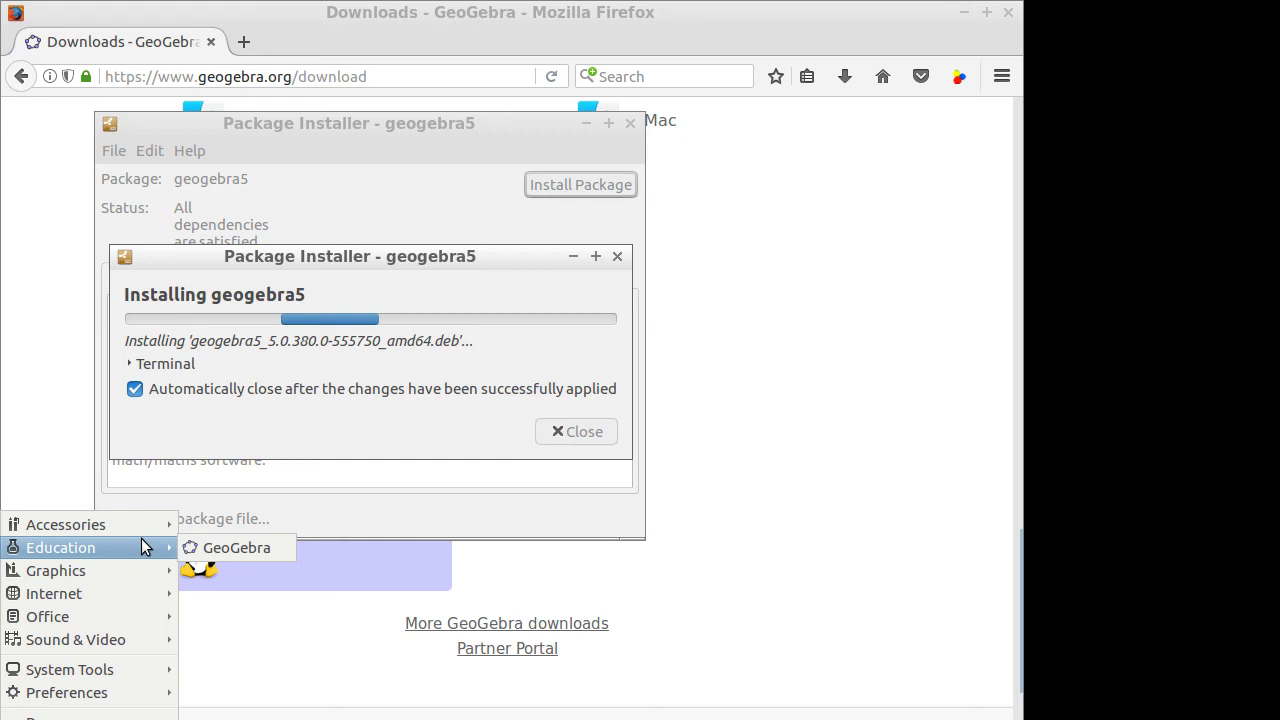
pyautogui.scroll(-1, 141, 547)
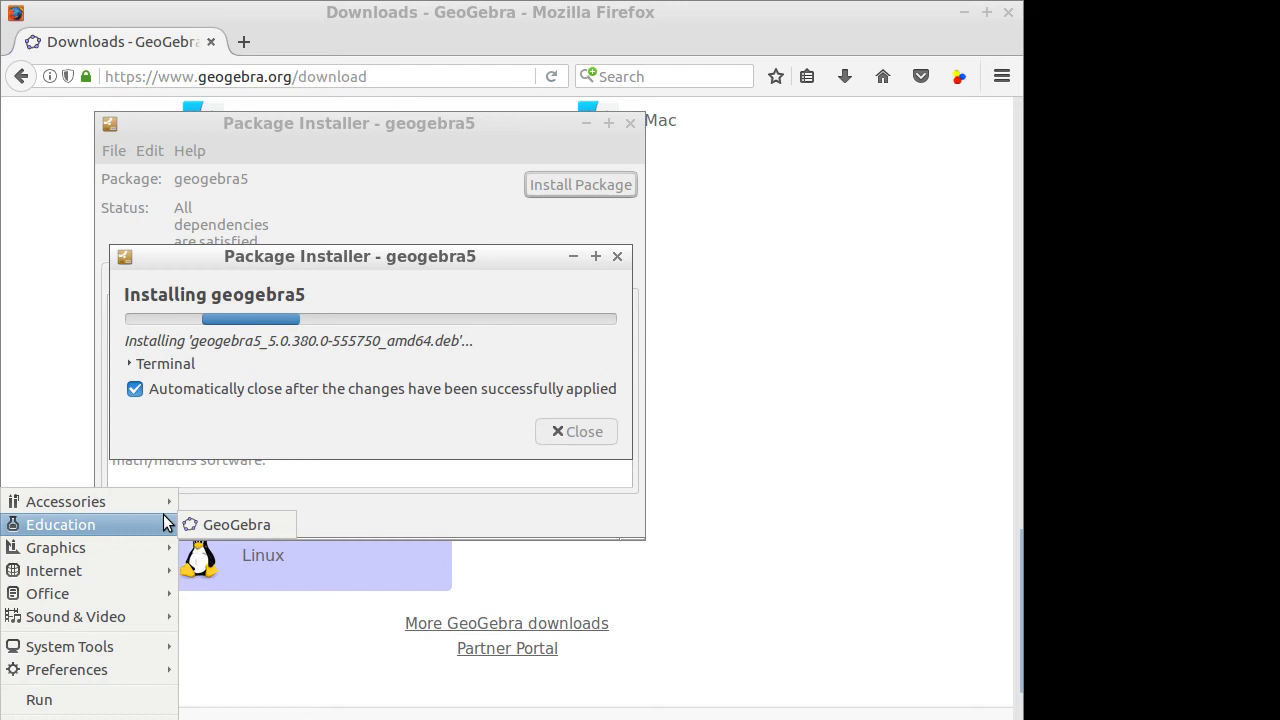
pyautogui.click(641, 698)
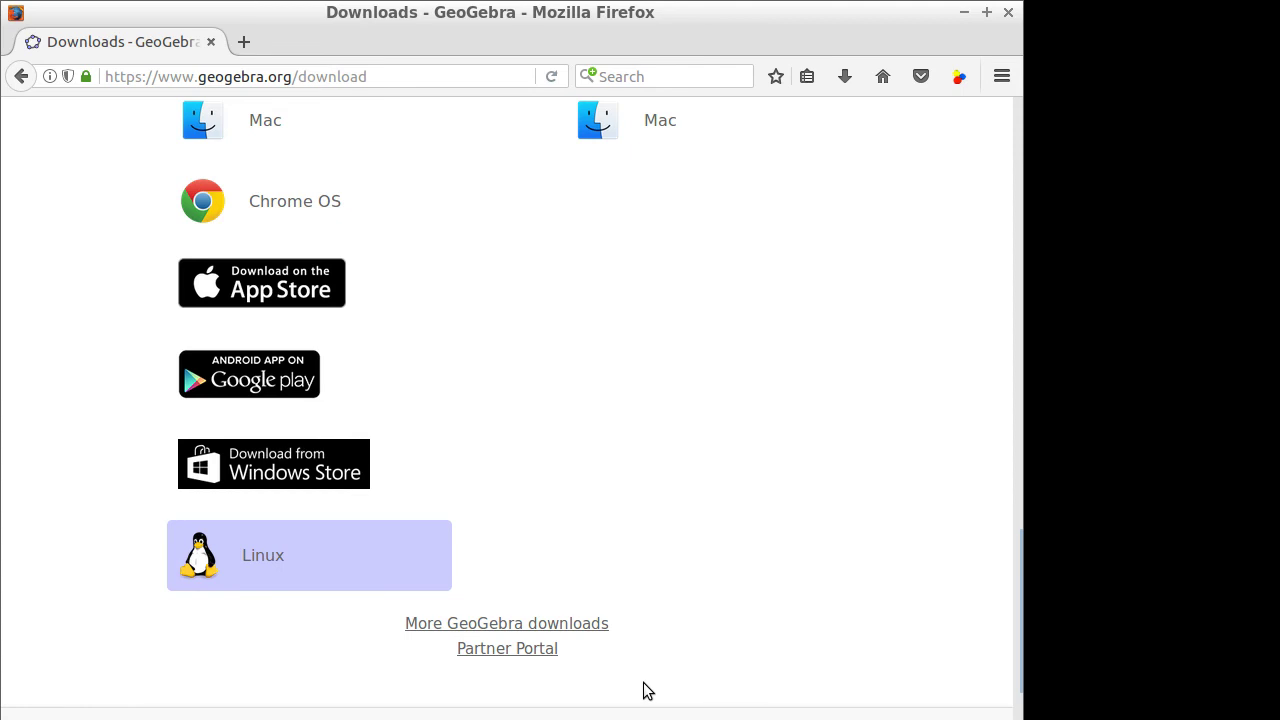
# Try to start the geogebra5 package installation again in the package installer.
pyautogui.scroll(10, 714, 486)
pyautogui.scroll(-9, 658, 640)
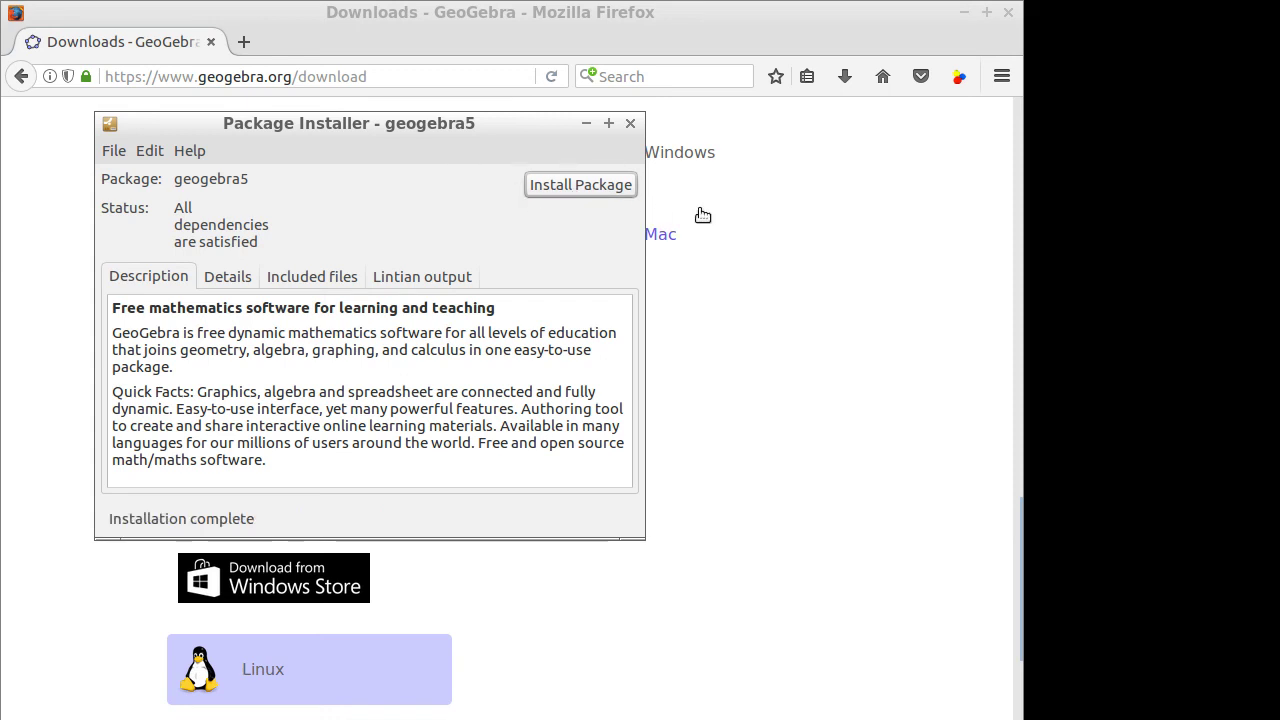
pyautogui.click(605, 190)
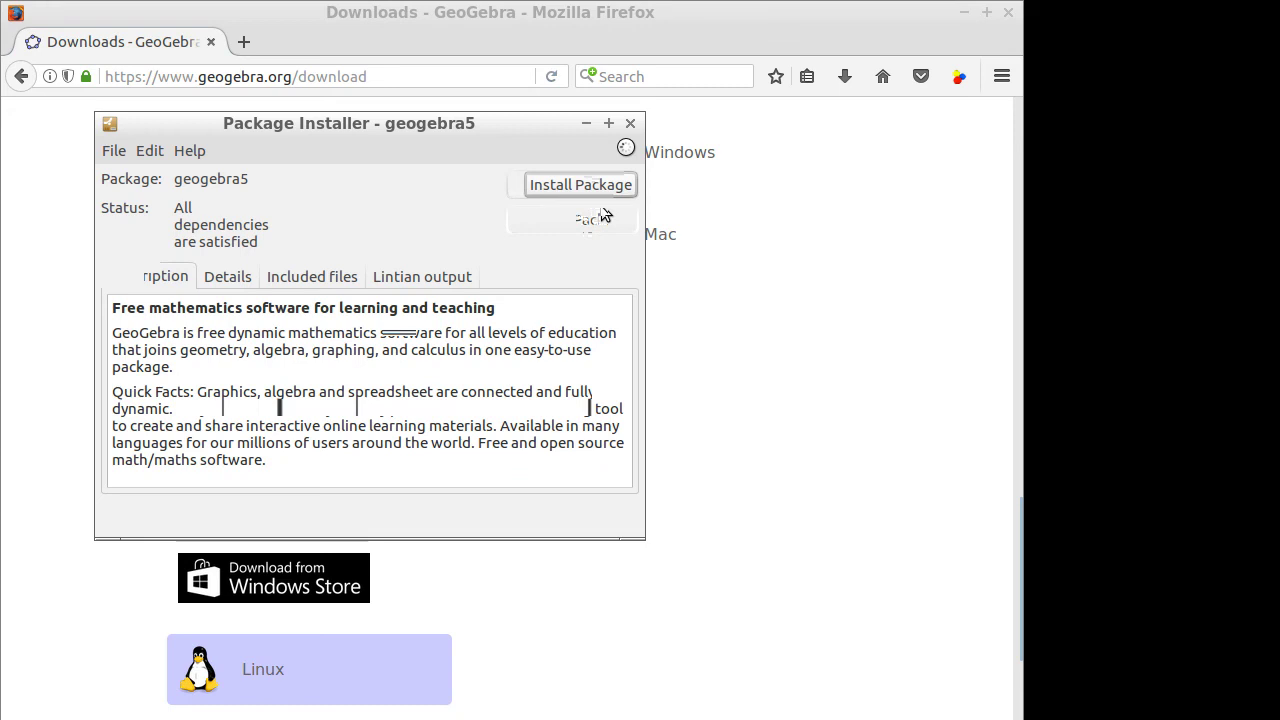
# Launch GeoGebra from the application menu's Education category, close Firefox and maximise the GeoGebra window.
pyautogui.moveTo(128, 525)
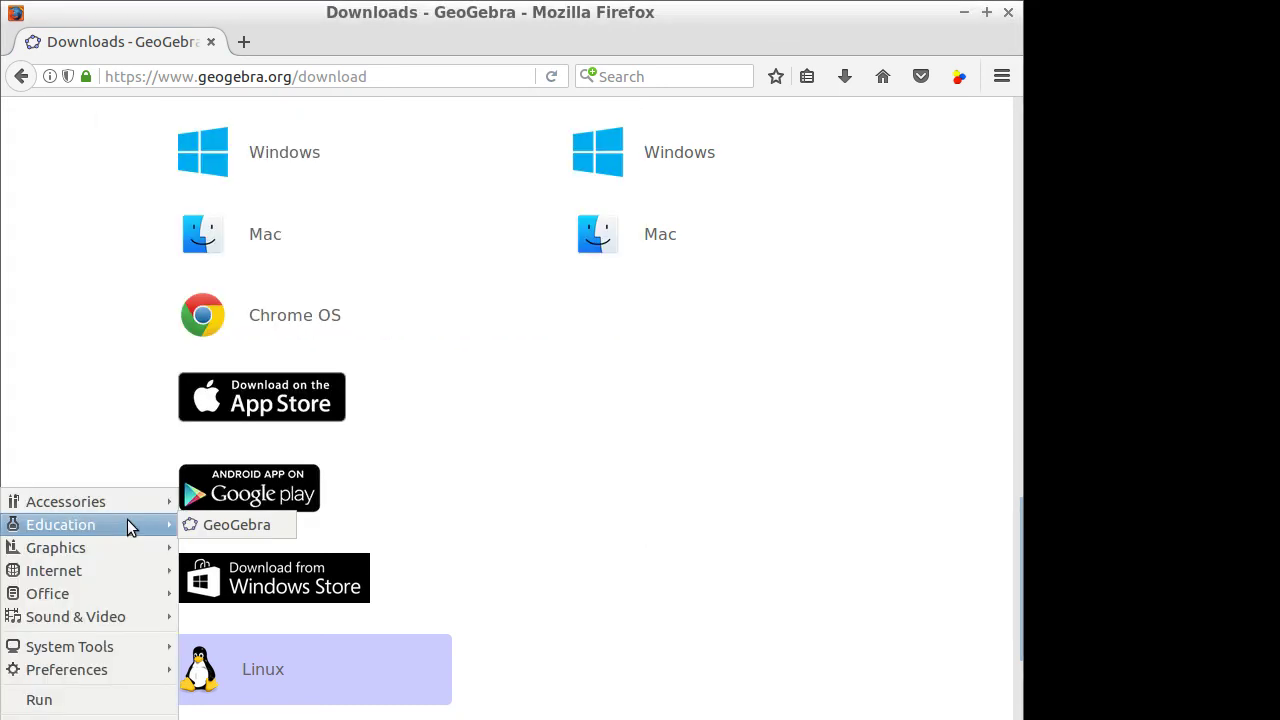
pyautogui.click(232, 525)
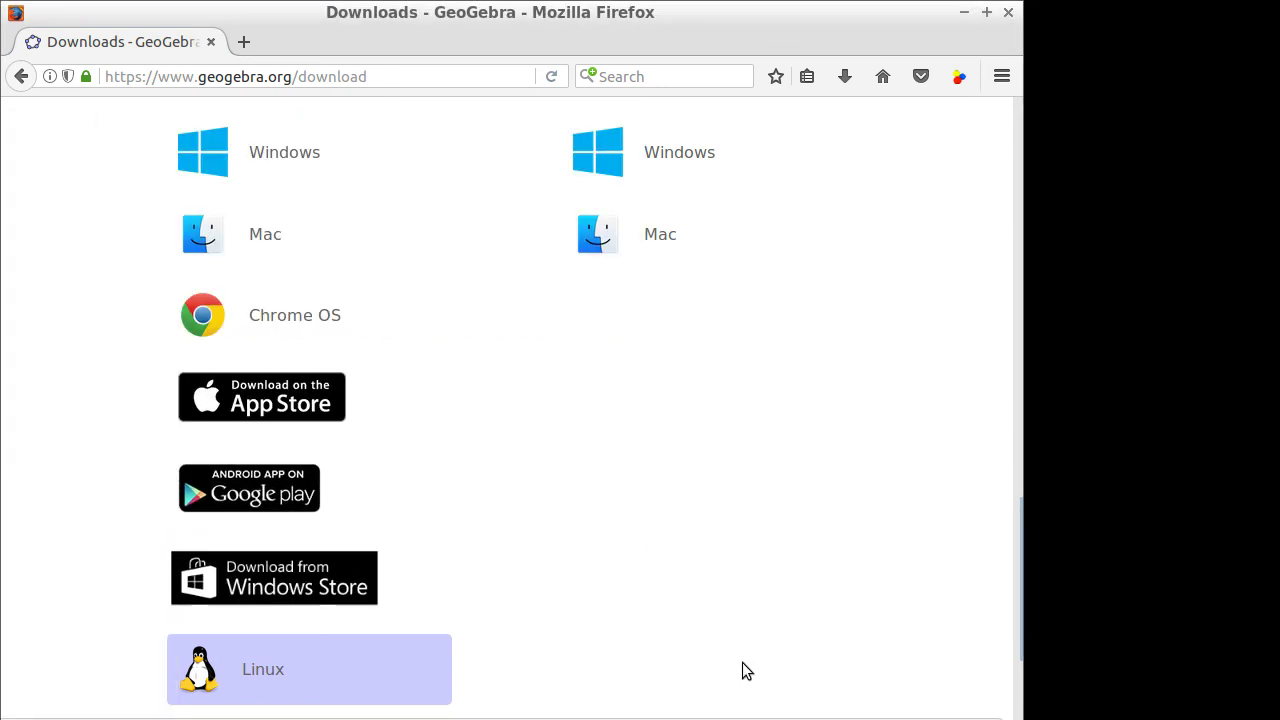
pyautogui.click(1009, 10)
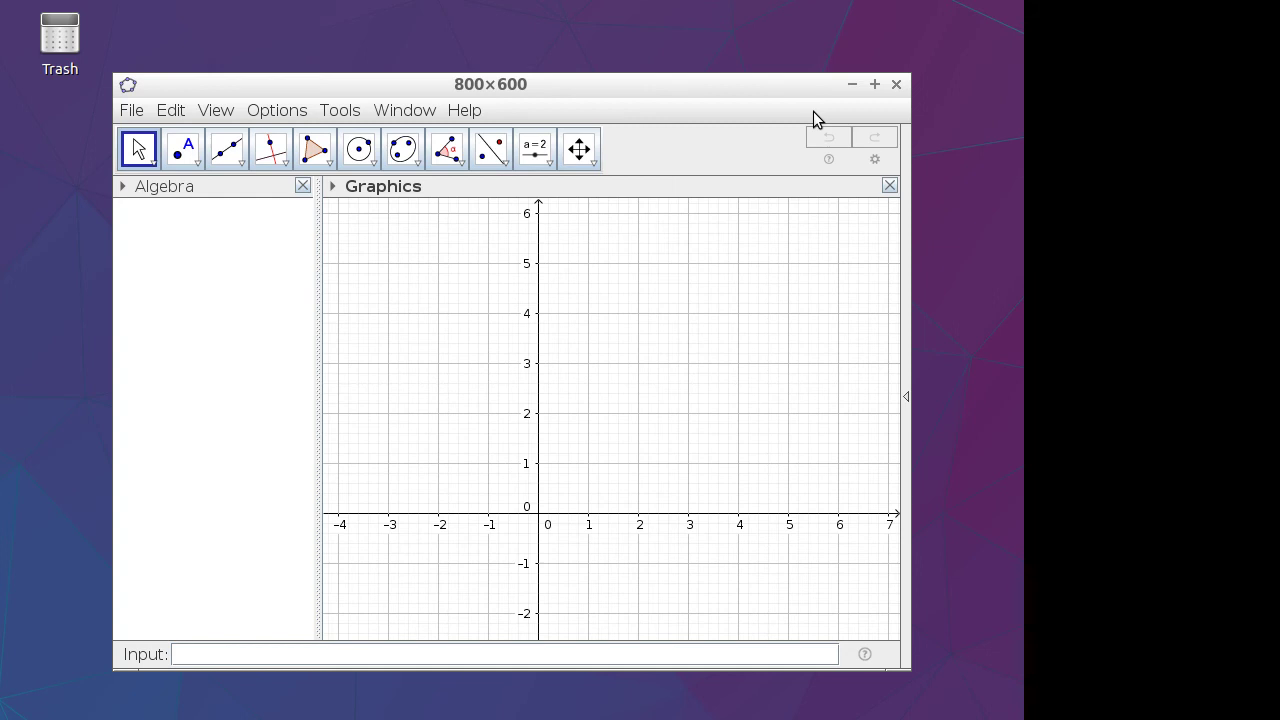
pyautogui.click(873, 85)
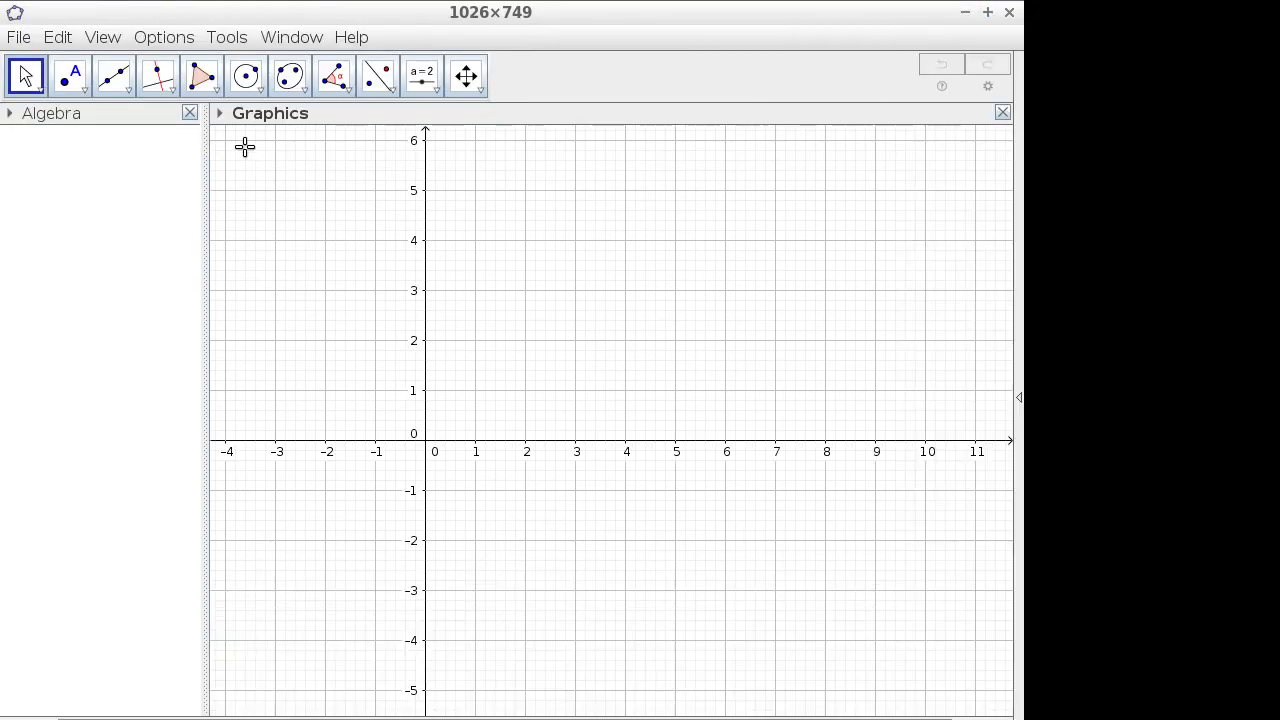